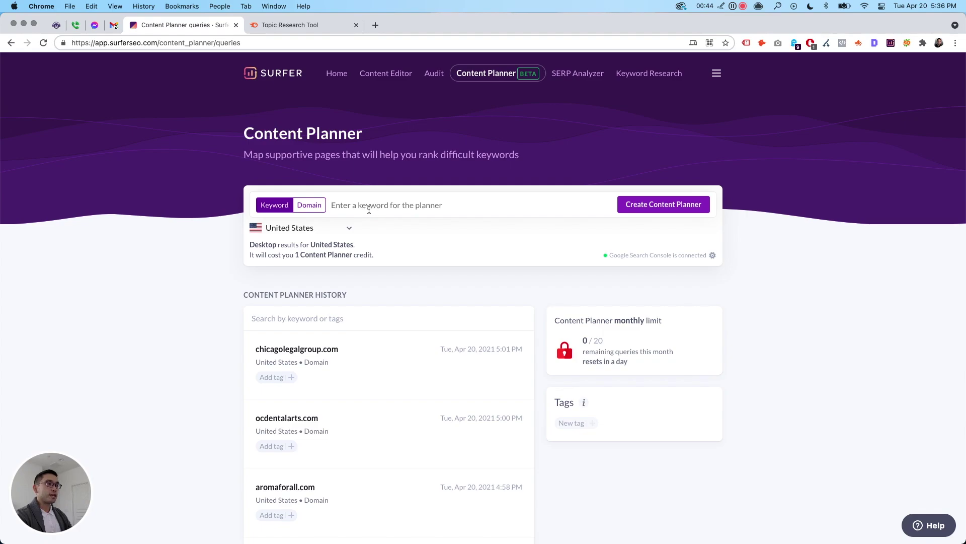
# - Open the existing keyword plan "how to invest in the stock market" from the Content Planner history
pyautogui.click(312, 209)
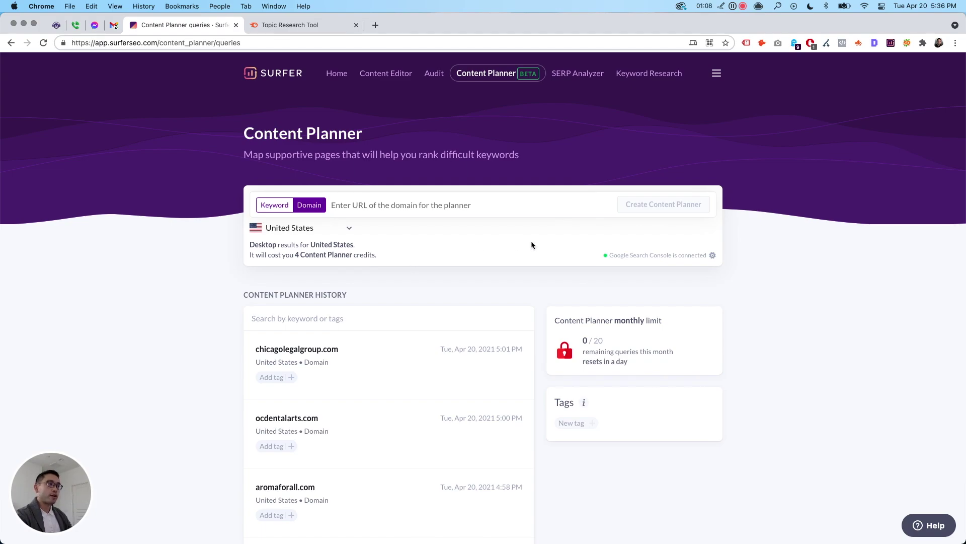
pyautogui.click(273, 211)
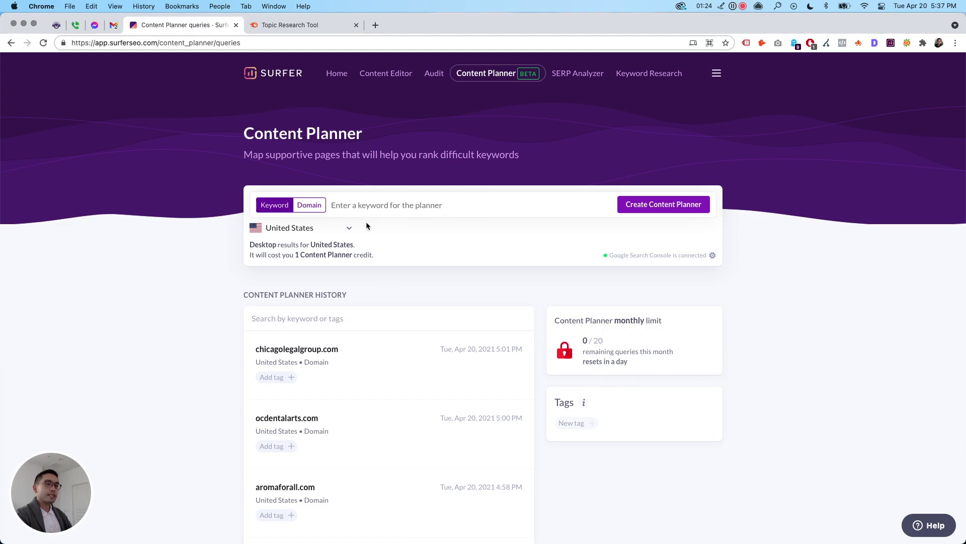
pyautogui.scroll(-10, 373, 234)
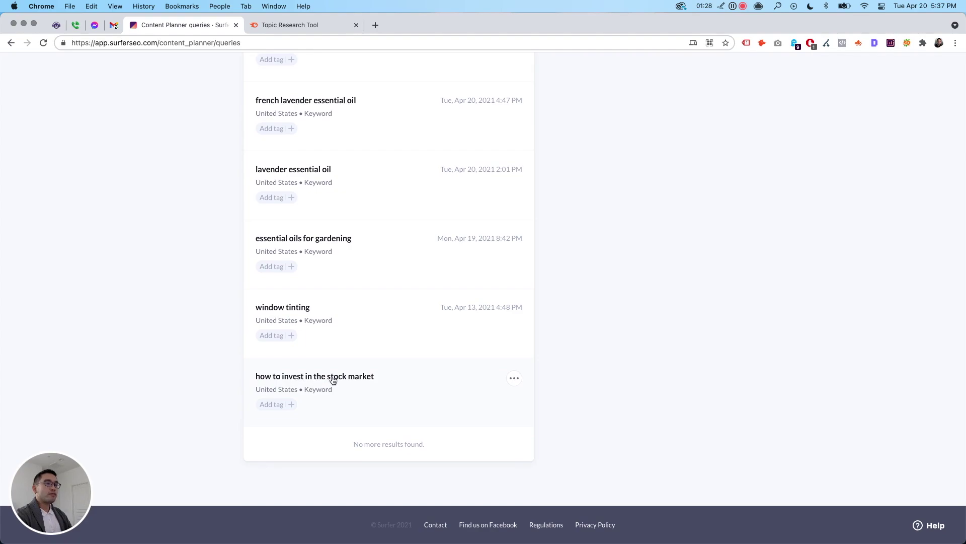
pyautogui.click(350, 380)
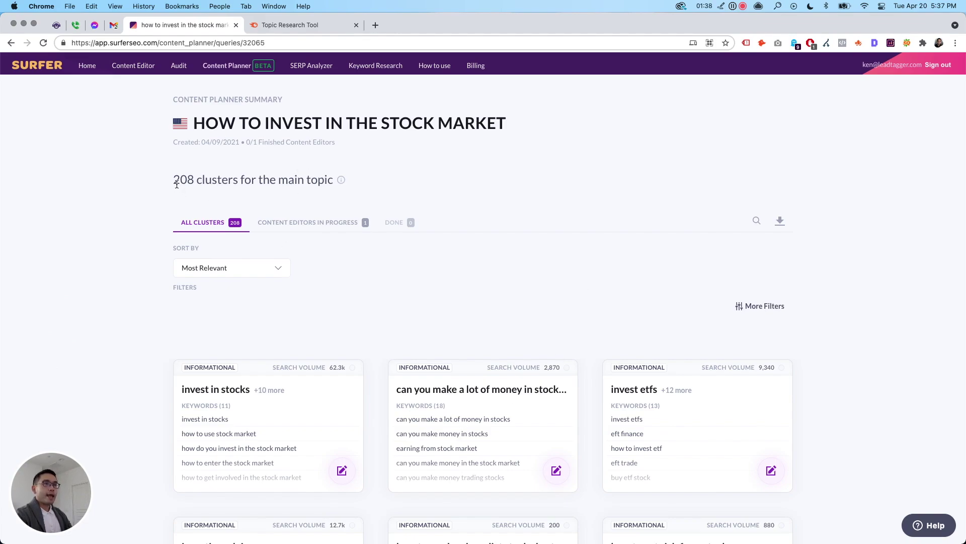
# - Examine the plan's title and cluster count, and look at the available sorting options for the clusters
pyautogui.moveTo(174, 181); pyautogui.dragTo(317, 179)
pyautogui.moveTo(194, 123); pyautogui.dragTo(520, 125)
pyautogui.click(567, 139)
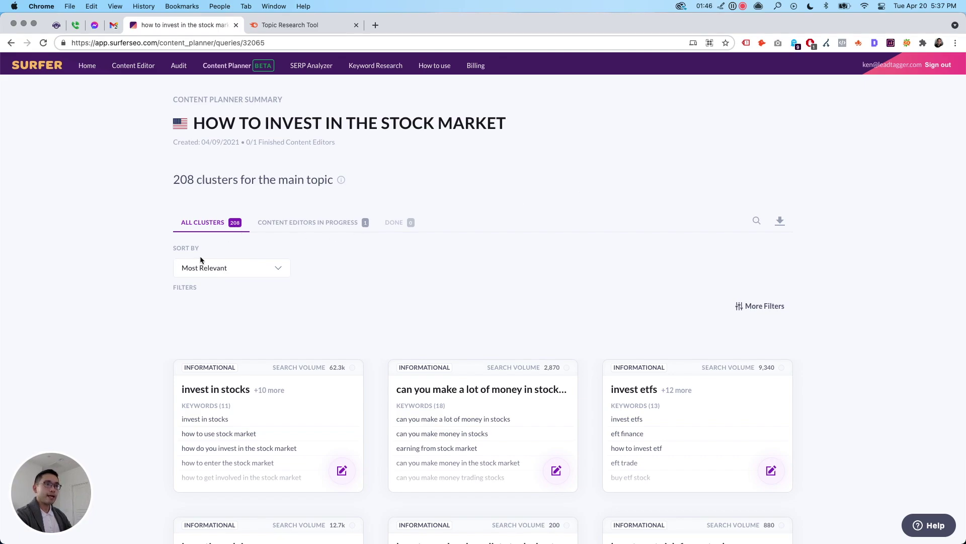
pyautogui.click(202, 274)
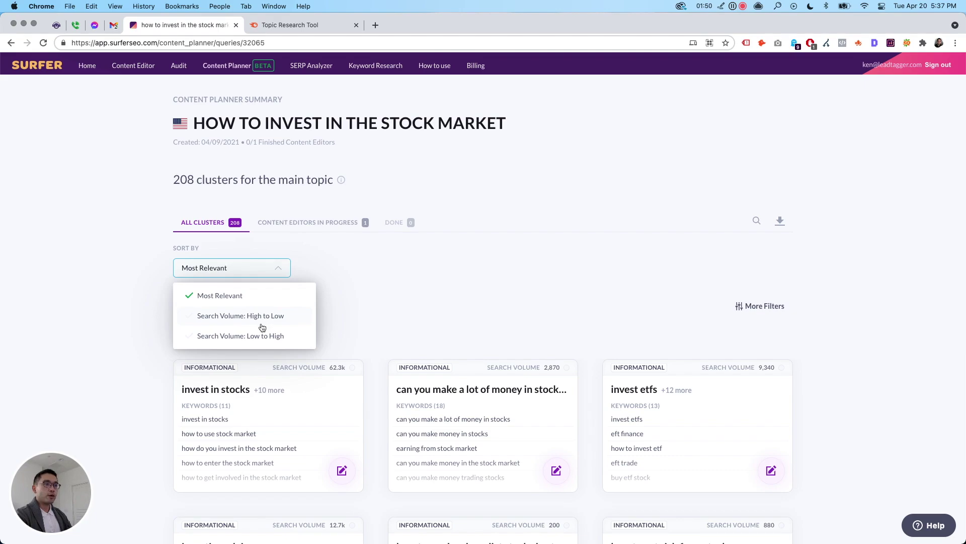
pyautogui.click(394, 275)
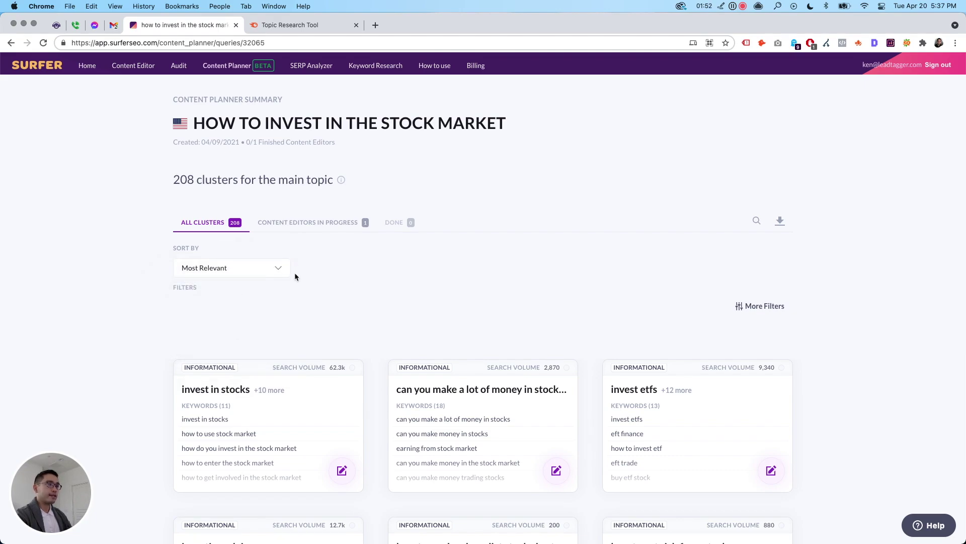
# - Show the additional cluster filters and examine the options of the Content Score and Intent filters
pyautogui.scroll(-1, 281, 268)
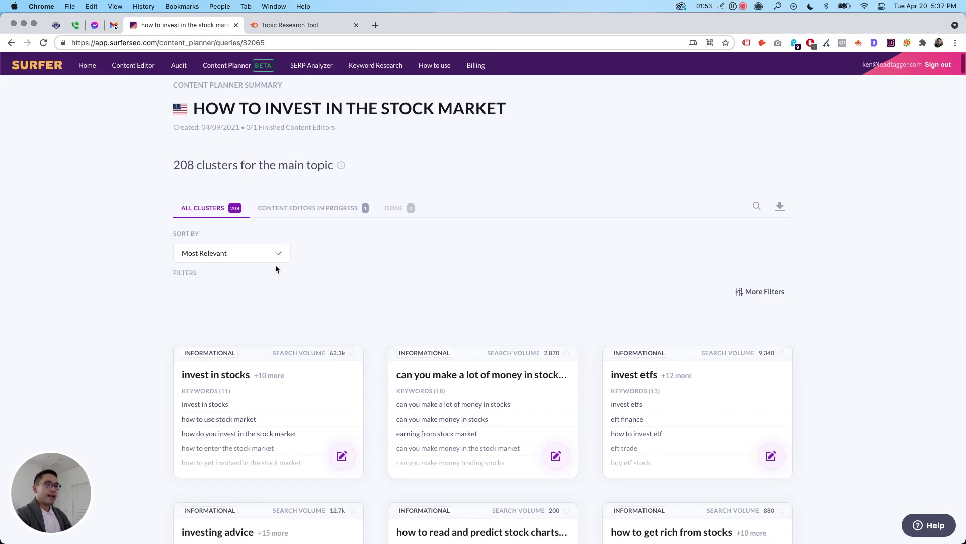
pyautogui.click(757, 297)
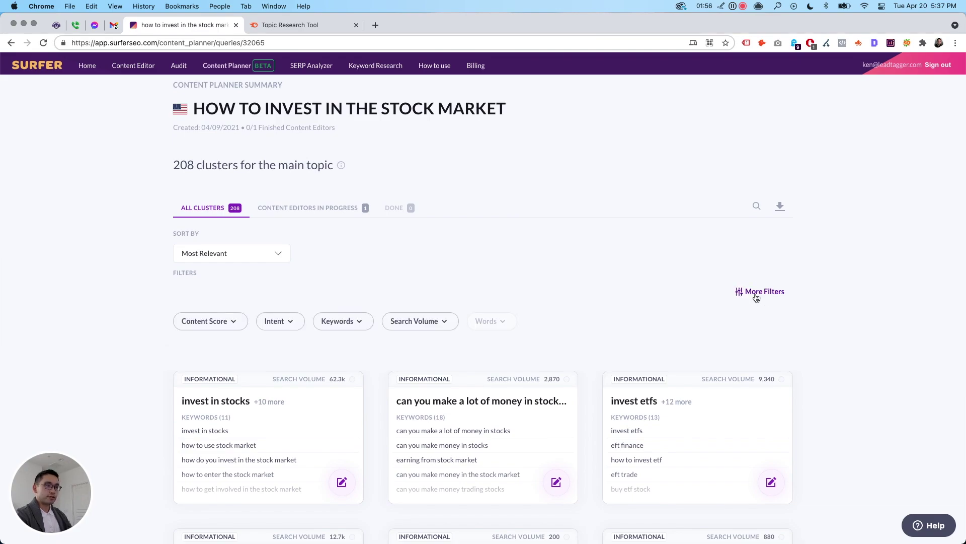
pyautogui.scroll(-1, 485, 288)
pyautogui.click(235, 306)
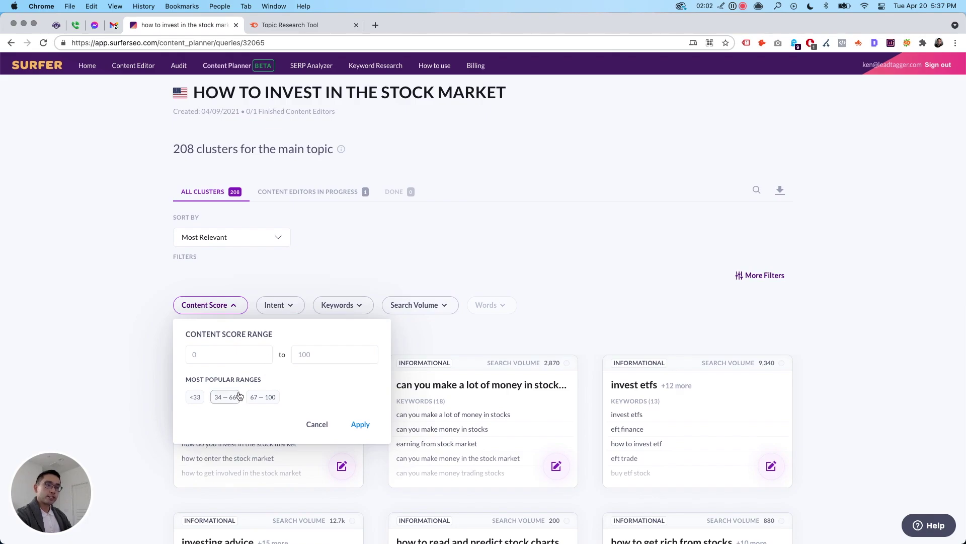
pyautogui.click(279, 305)
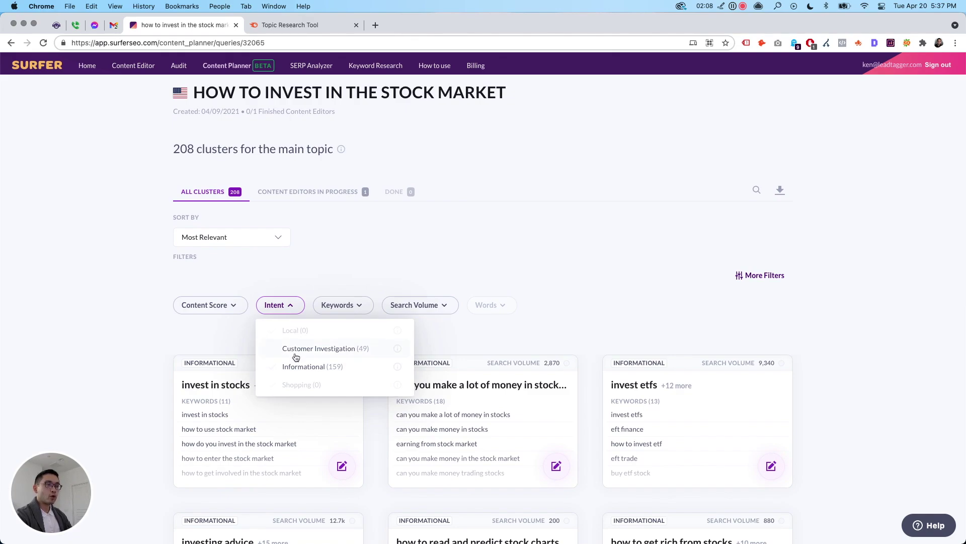
pyautogui.moveTo(398, 350)
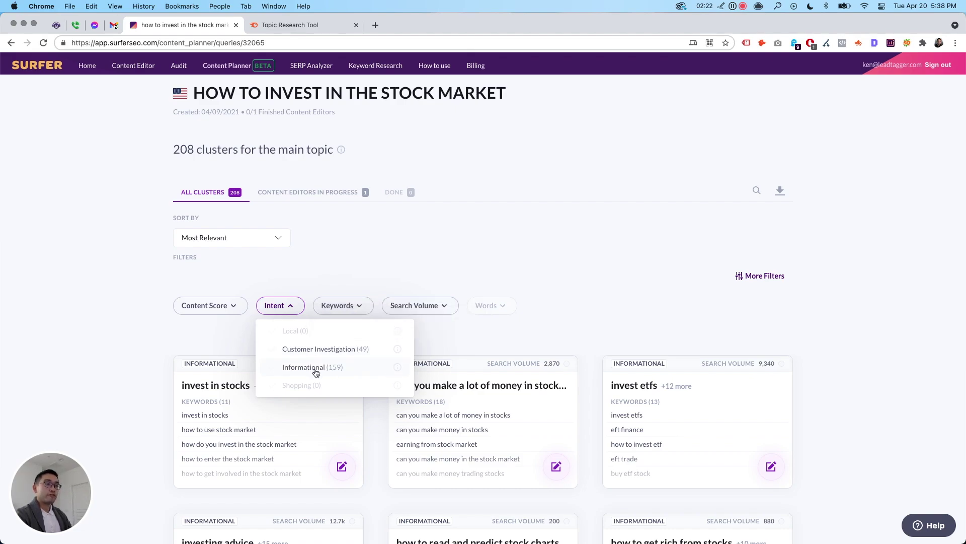
pyautogui.moveTo(399, 371)
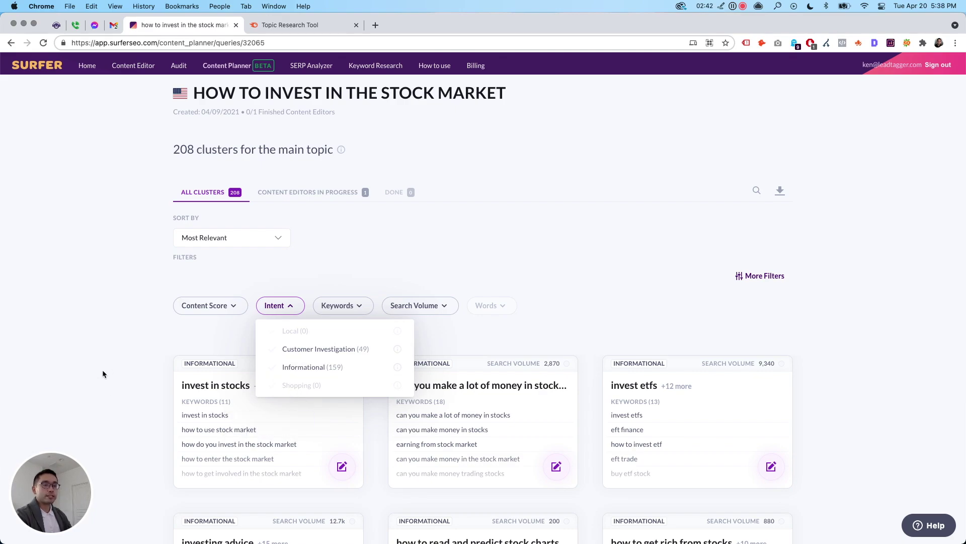
pyautogui.click(121, 371)
# - Examine the Keywords and Search Volume filter ranges, trying the 10+, 5–10 and 1–5 keyword presets without applying them
pyautogui.click(338, 307)
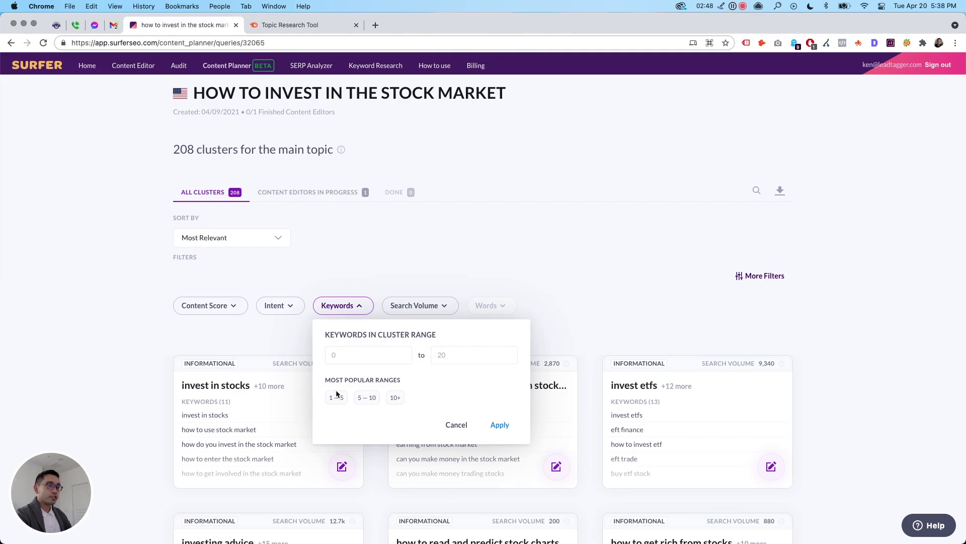
pyautogui.click(395, 398)
pyautogui.click(372, 400)
pyautogui.click(340, 400)
pyautogui.click(457, 425)
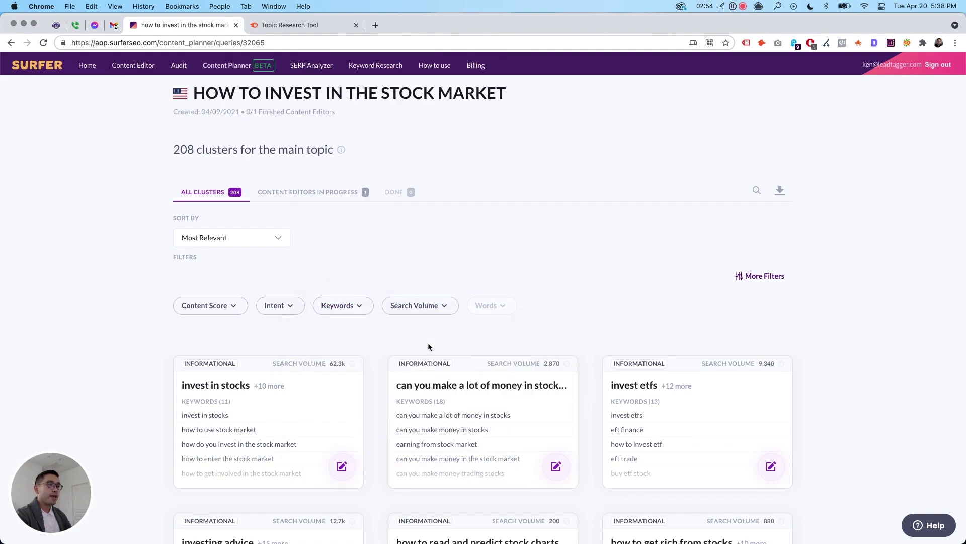
pyautogui.click(428, 307)
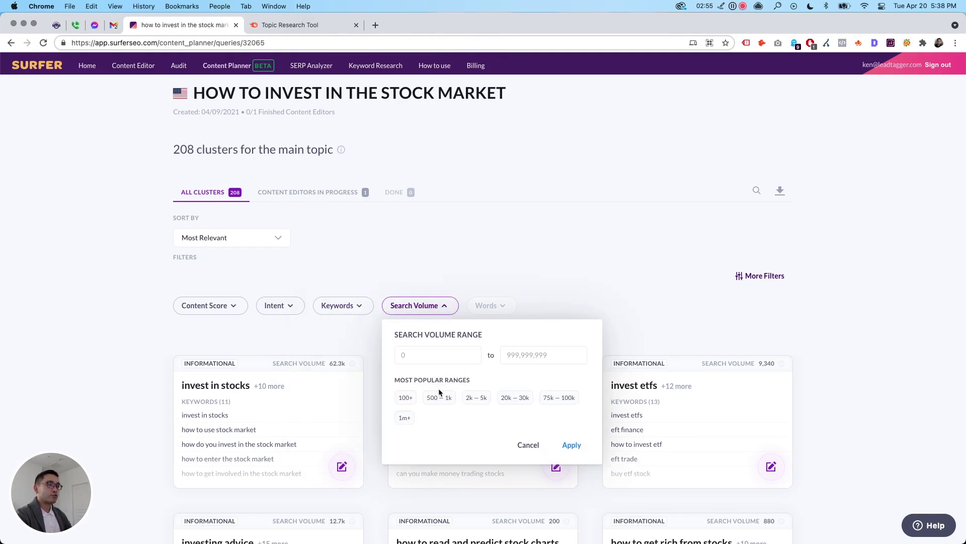
pyautogui.click(579, 264)
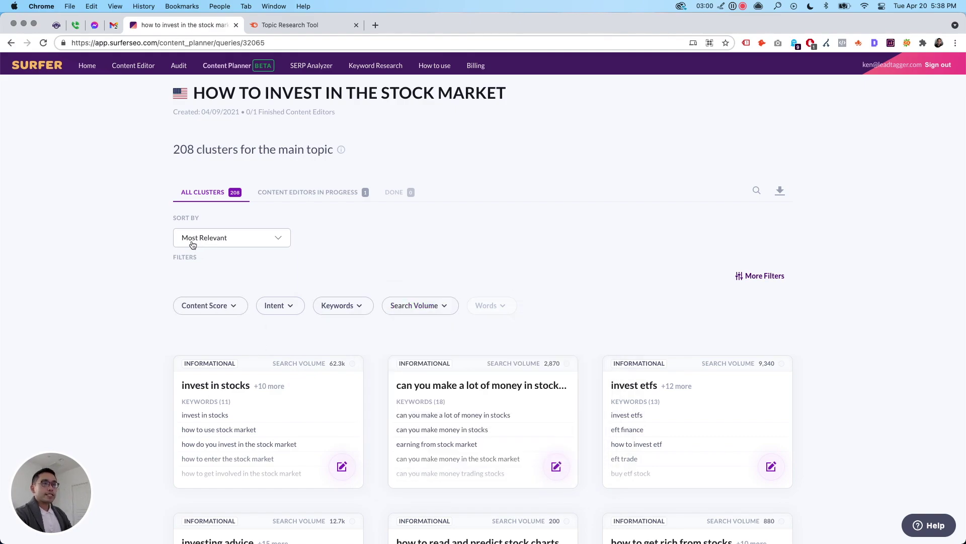
# - Browse the plan's clusters and compare their topics, search intents and search volumes
pyautogui.scroll(-3, 252, 398)
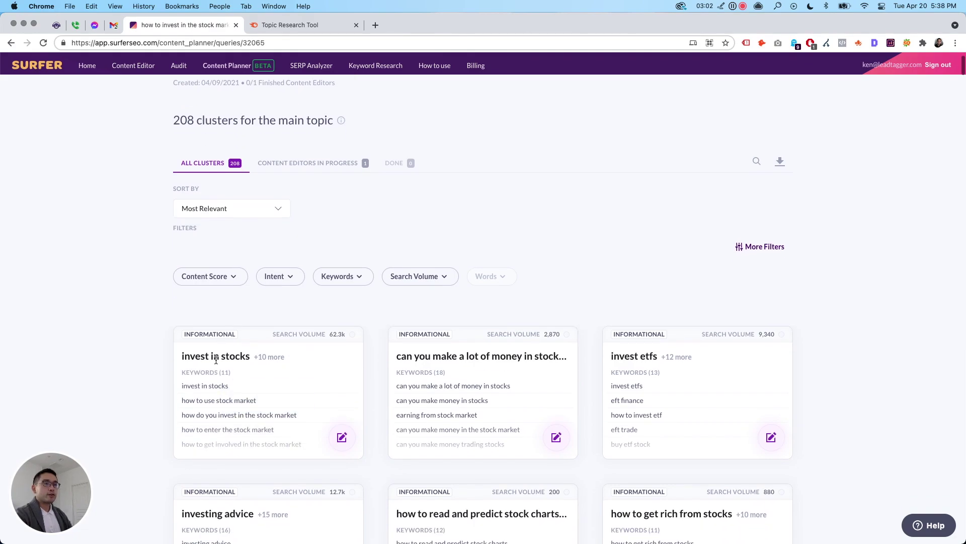
pyautogui.scroll(-1, 268, 331)
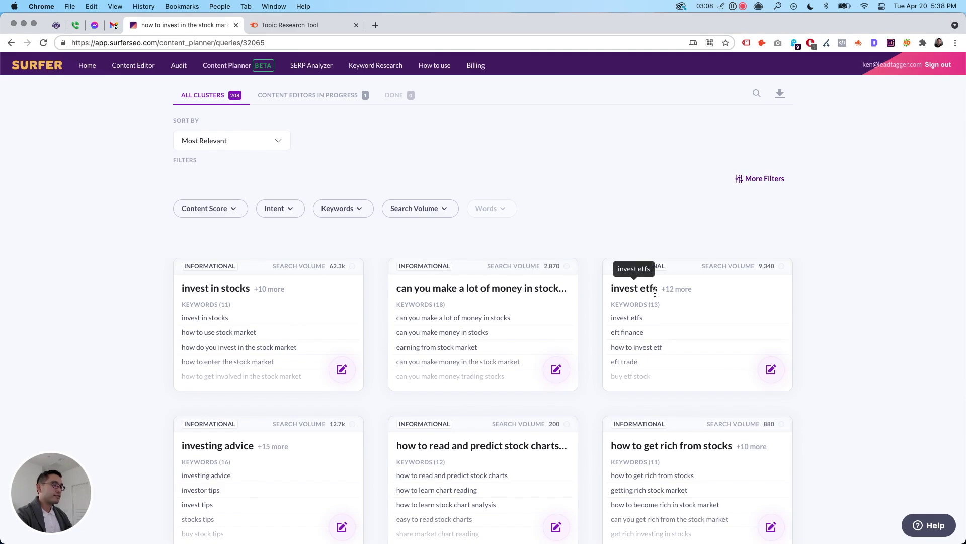
pyautogui.scroll(-3, 651, 294)
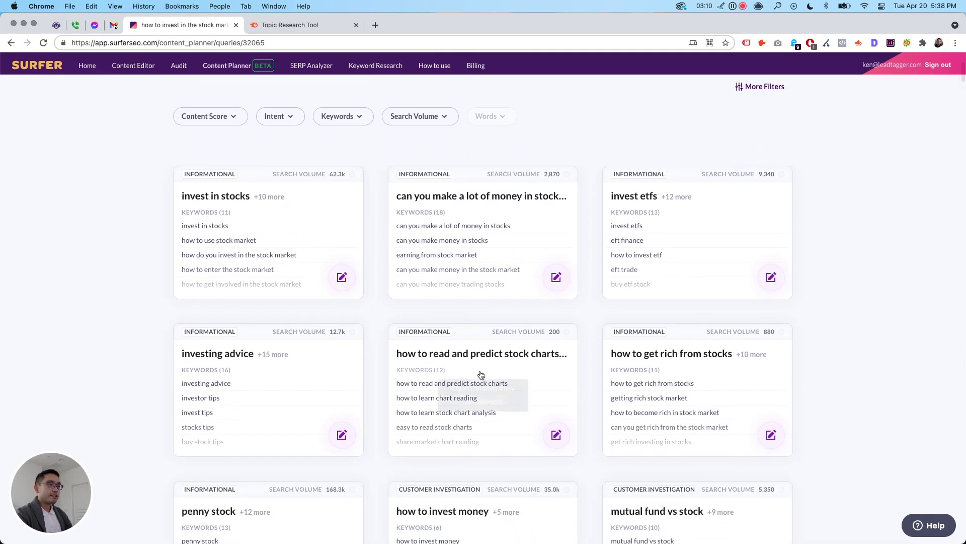
pyautogui.scroll(-5, 485, 375)
pyautogui.scroll(-5, 480, 389)
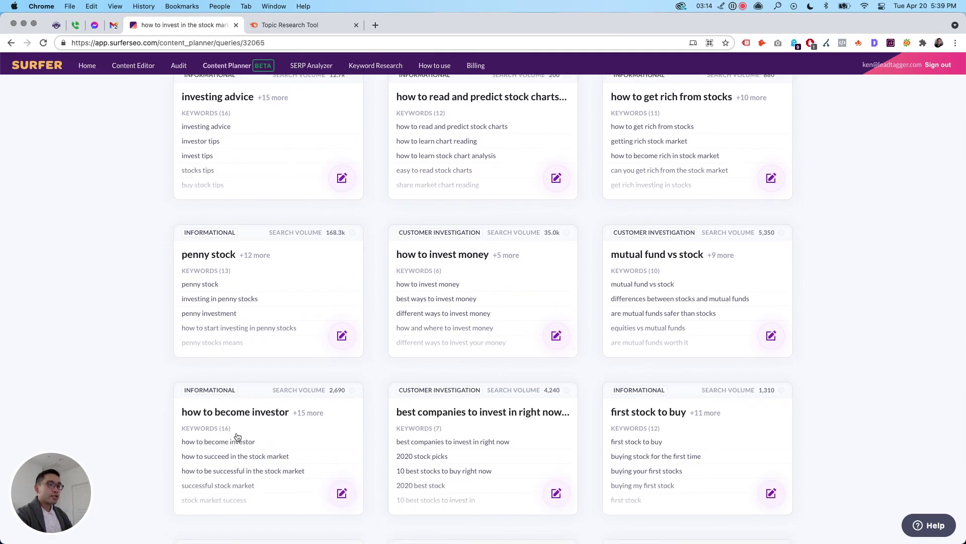
pyautogui.scroll(-2, 239, 438)
pyautogui.scroll(18, 258, 407)
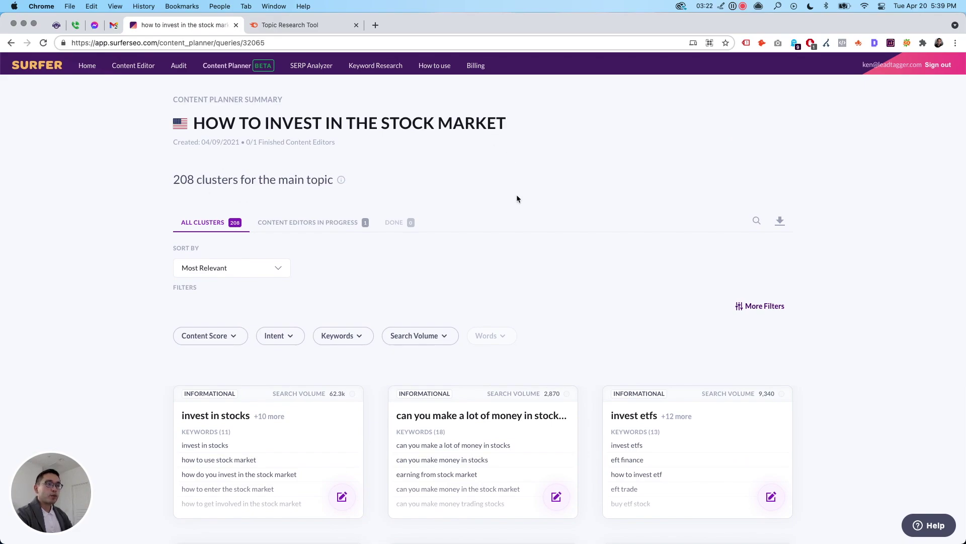
pyautogui.scroll(-3, 518, 201)
pyautogui.scroll(2, 182, 149)
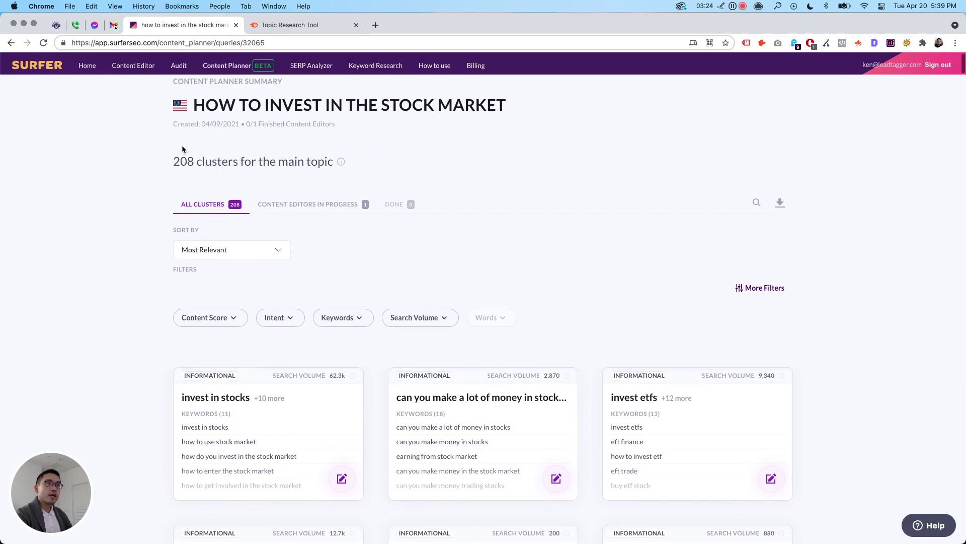
pyautogui.scroll(1, 182, 146)
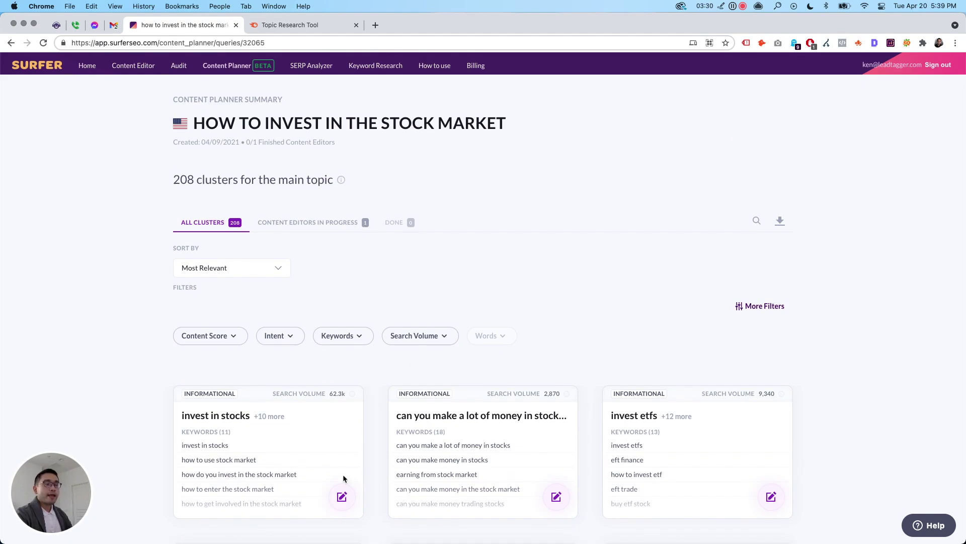
# - Relate the clusters to the plan's main topic and open the detailed view of the "penny stock" cluster
pyautogui.moveTo(200, 123); pyautogui.dragTo(469, 120)
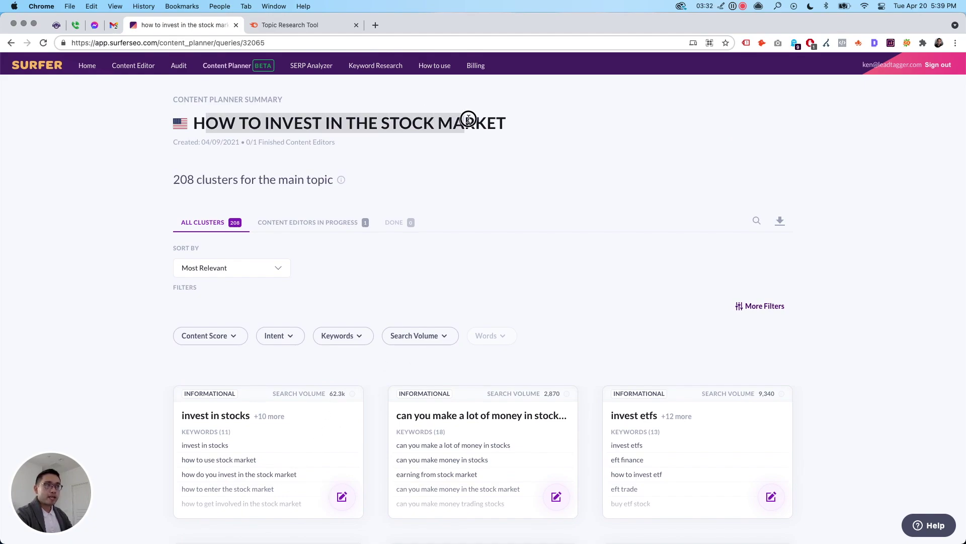
pyautogui.scroll(-3, 449, 153)
pyautogui.scroll(-1, 441, 165)
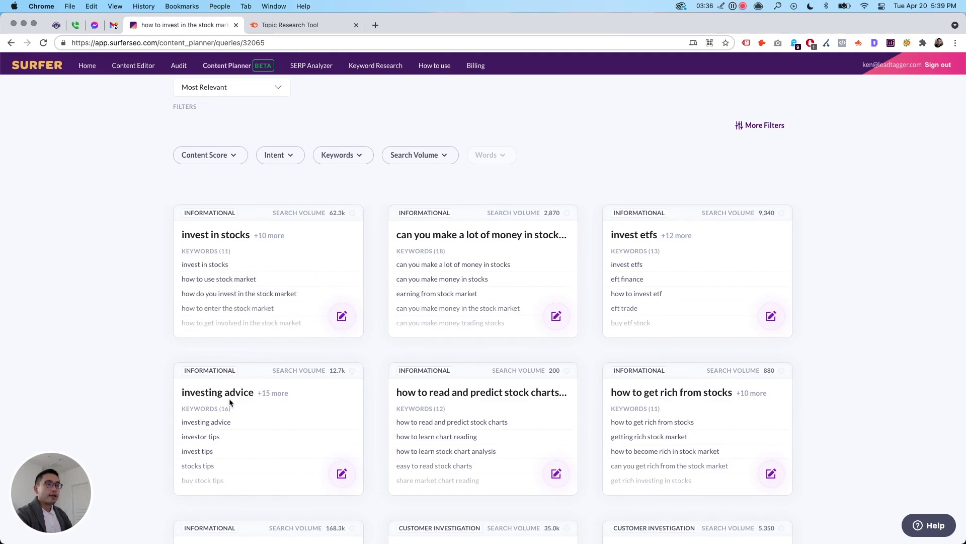
pyautogui.scroll(-6, 231, 398)
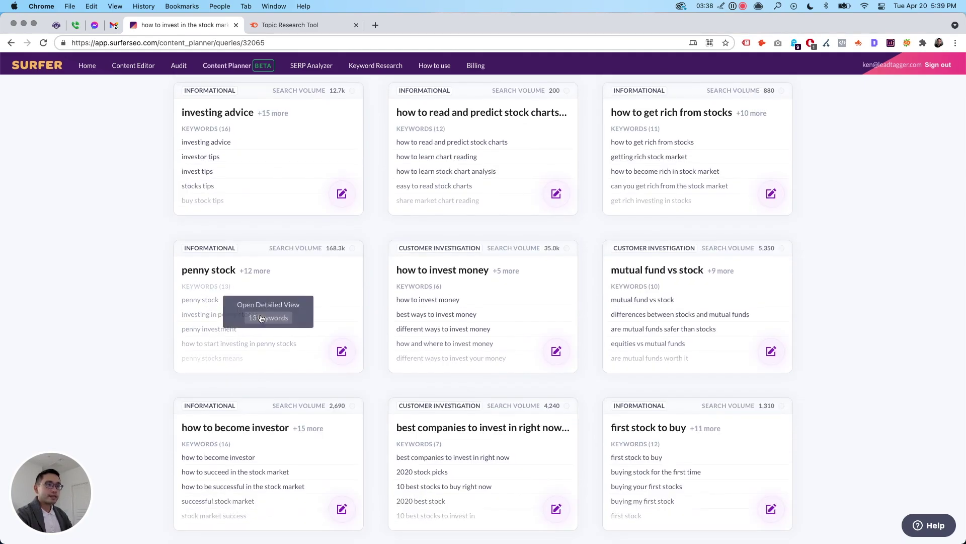
pyautogui.scroll(2, 255, 297)
pyautogui.scroll(-2, 260, 321)
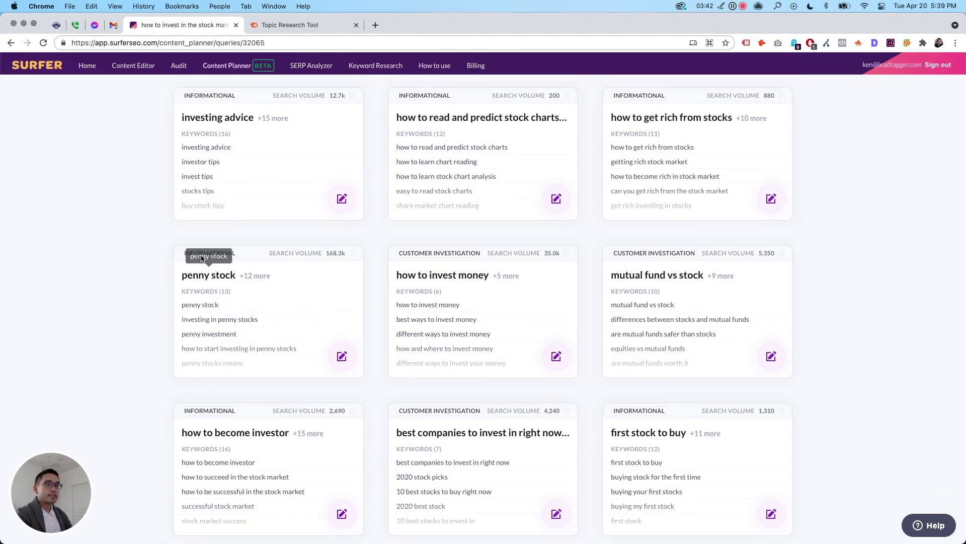
pyautogui.moveTo(273, 328)
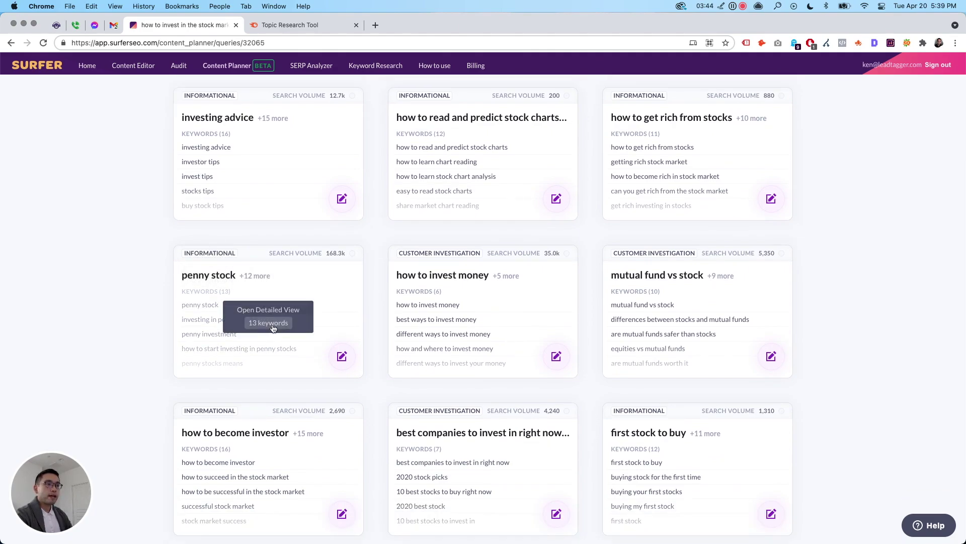
pyautogui.click(254, 328)
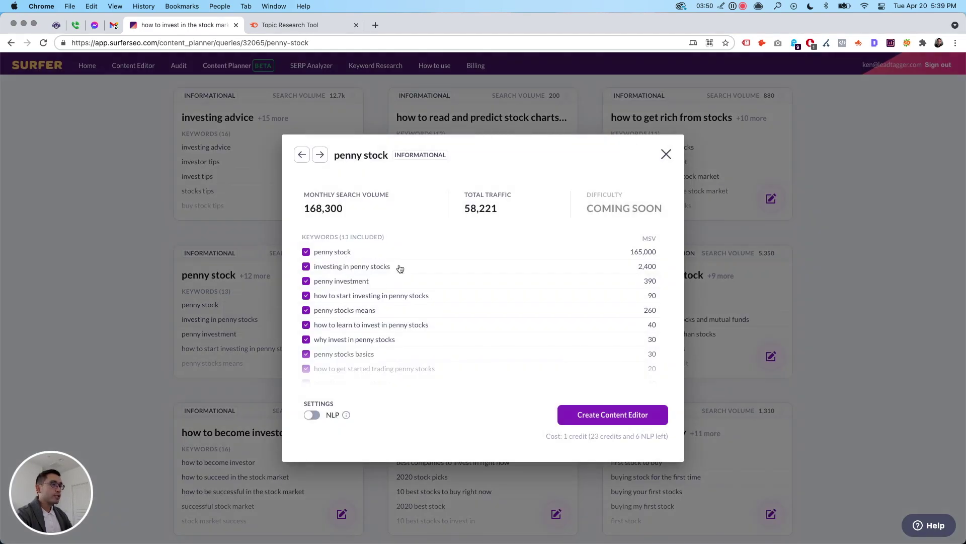
# - Examine the penny stock cluster's keyword list, monthly search volume and total traffic, and return to the cluster overview
pyautogui.scroll(-2, 398, 291)
pyautogui.scroll(2, 358, 315)
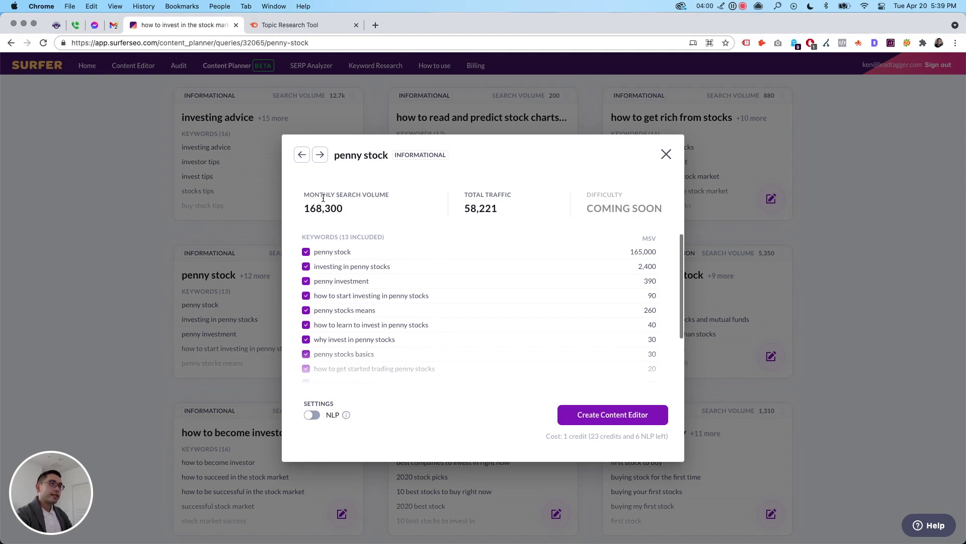
pyautogui.moveTo(310, 197); pyautogui.dragTo(391, 197)
pyautogui.moveTo(464, 196); pyautogui.dragTo(503, 196)
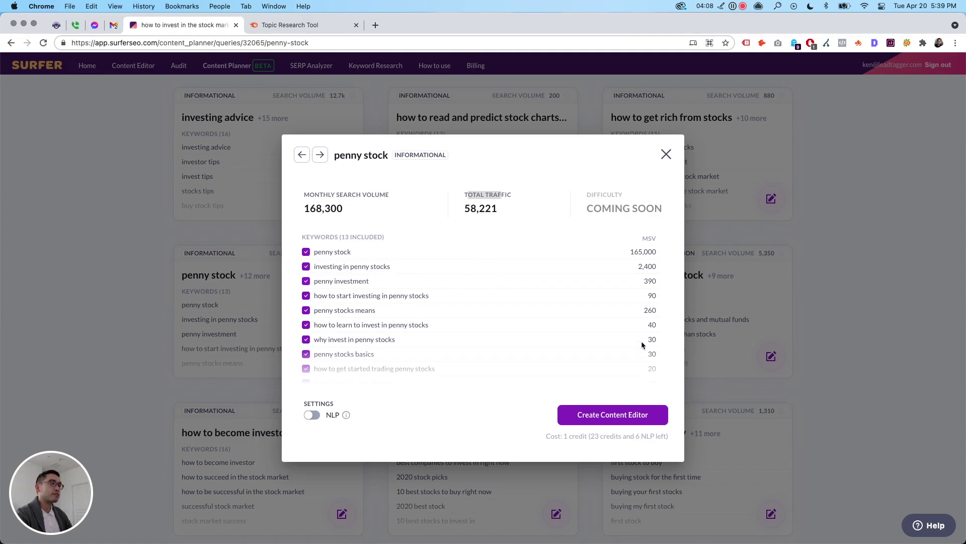
pyautogui.click(666, 154)
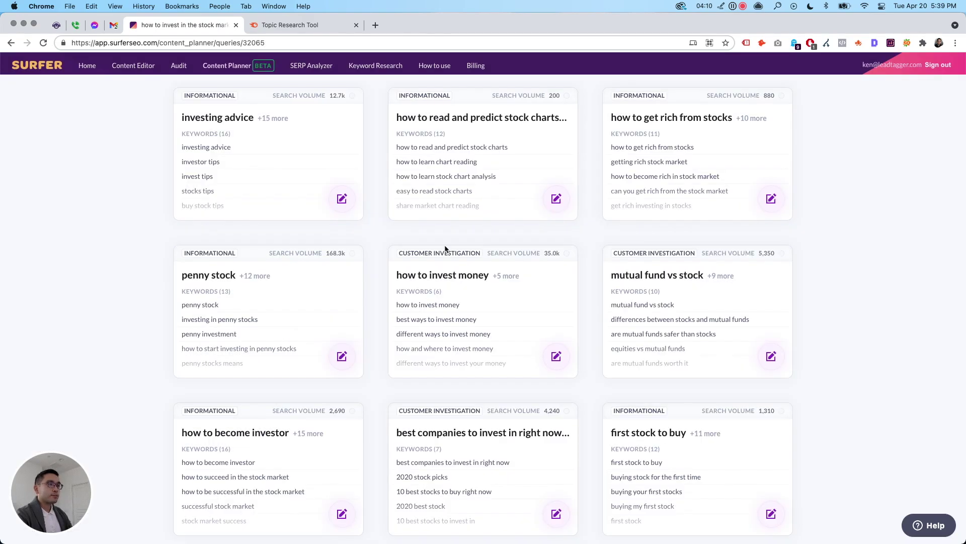
pyautogui.scroll(-3, 364, 265)
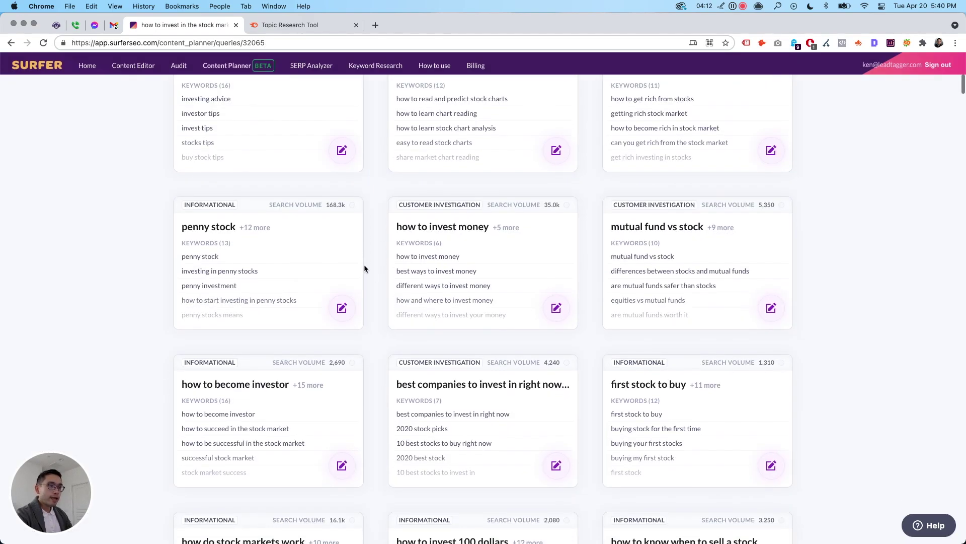
pyautogui.scroll(1, 312, 272)
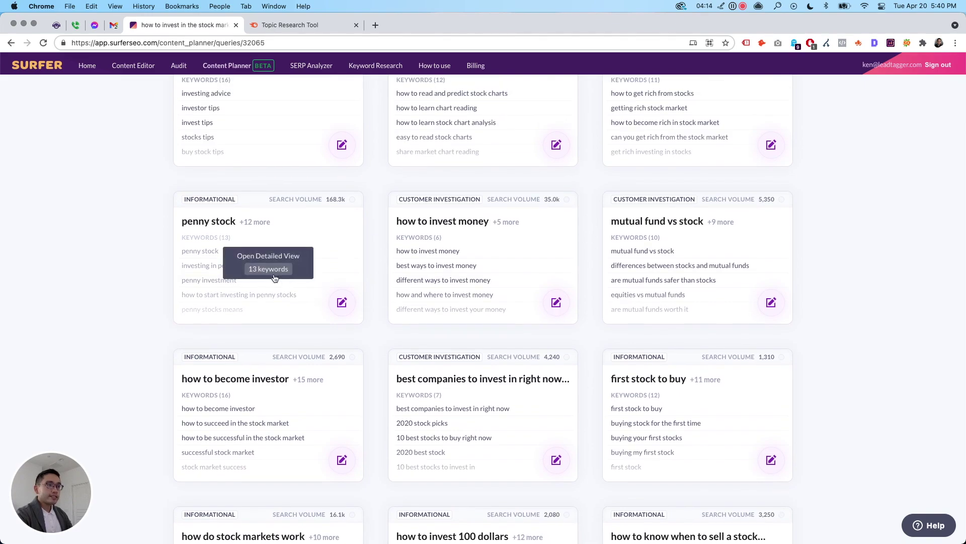
# - Open the "penny stock" cluster's details, exclude the keyword "how old do you have to be to invest in penny stocks", and close the details
pyautogui.click(275, 271)
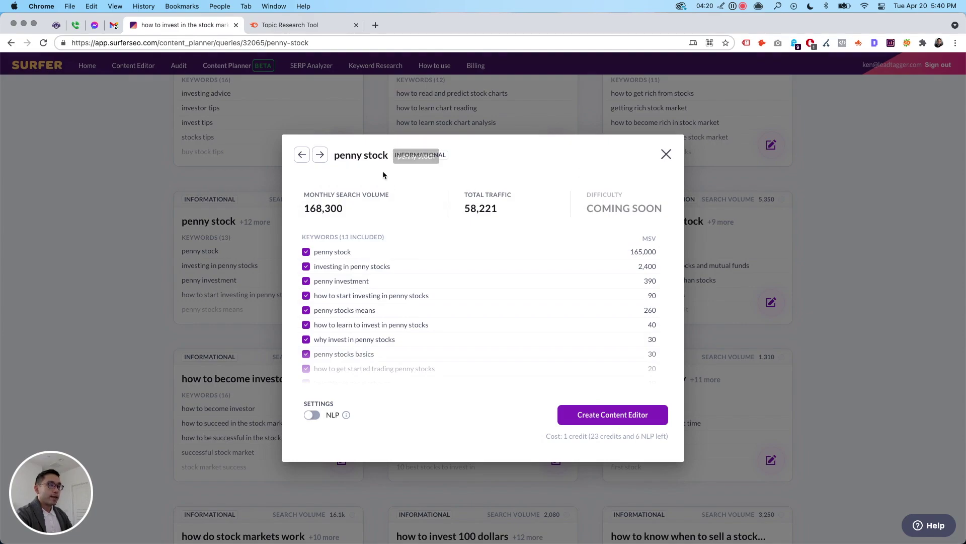
pyautogui.scroll(-1, 311, 274)
pyautogui.scroll(1, 310, 273)
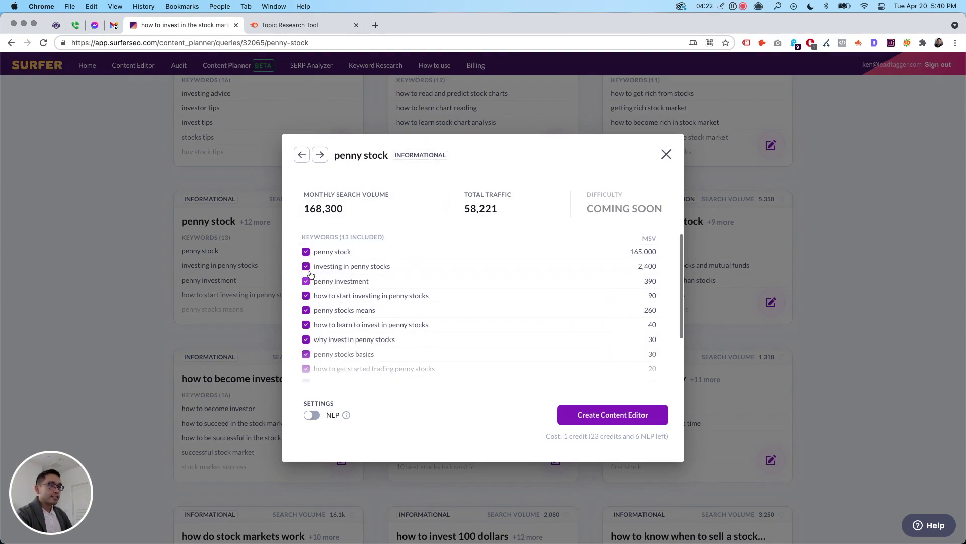
pyautogui.click(306, 252)
pyautogui.click(306, 252)
pyautogui.scroll(-3, 328, 350)
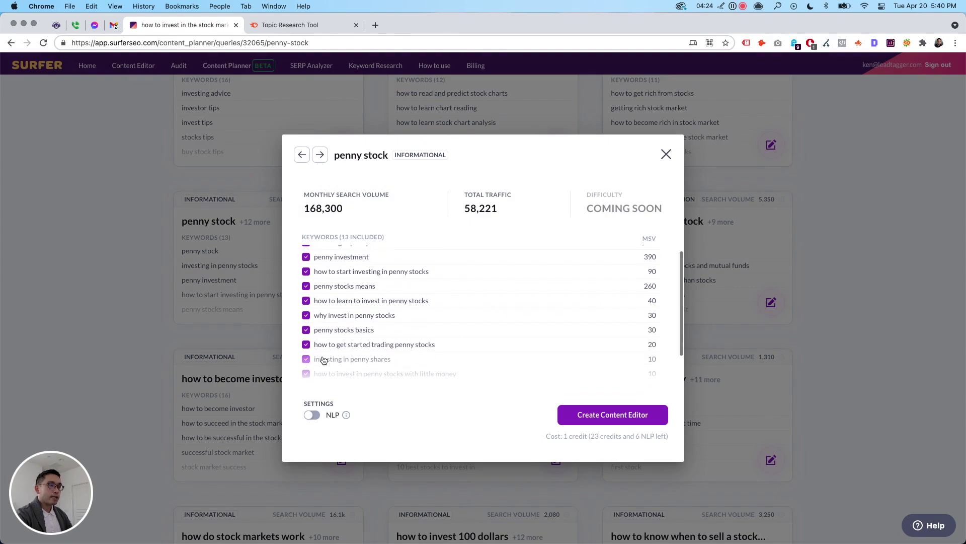
pyautogui.scroll(-1, 328, 350)
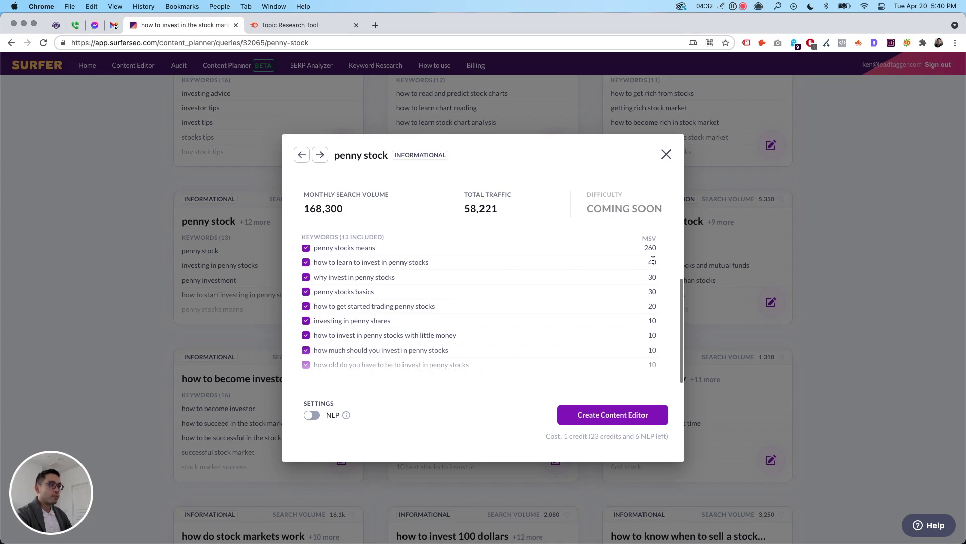
pyautogui.click(307, 366)
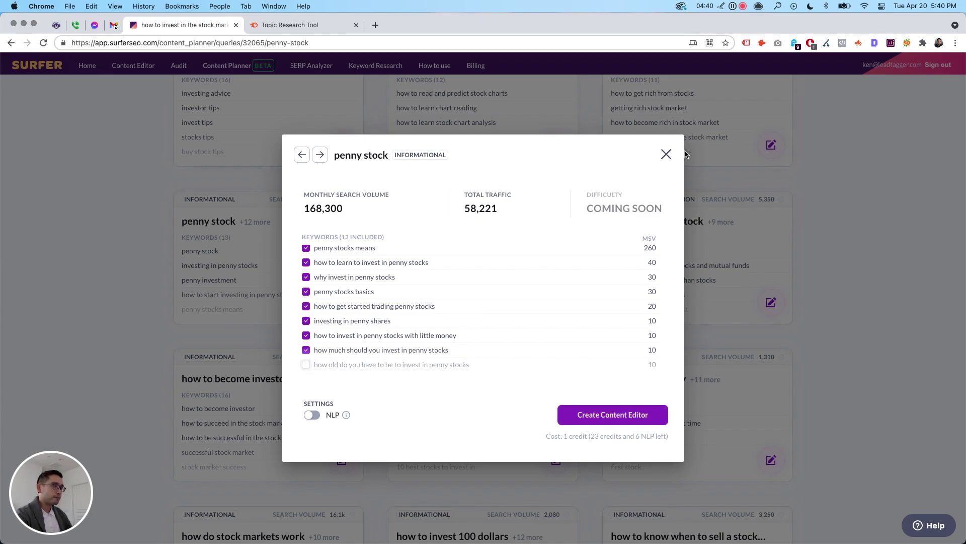
pyautogui.click(666, 154)
# - Browse the unfiltered clusters from "how to become investor" to "generating income from investments" and return to the filters
pyautogui.scroll(-10, 649, 194)
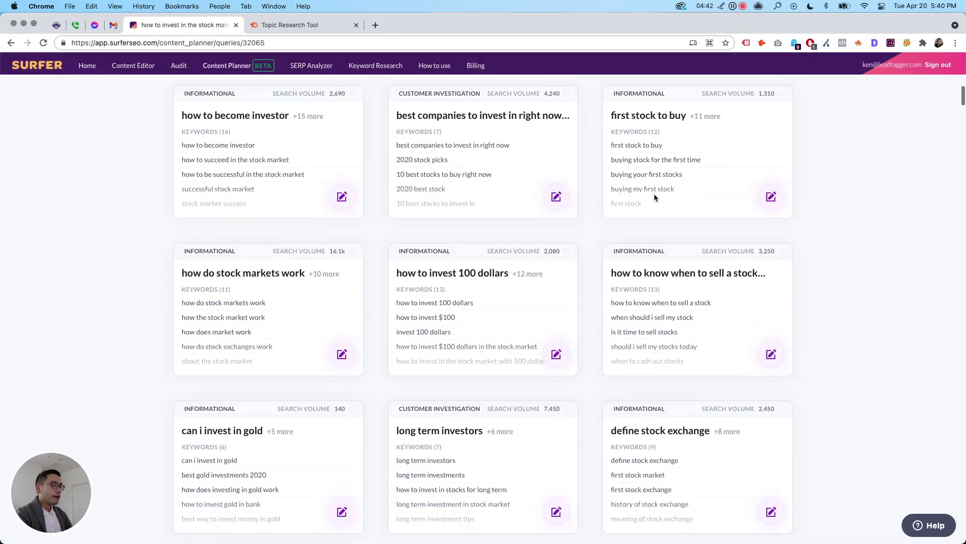
pyautogui.scroll(-8, 655, 199)
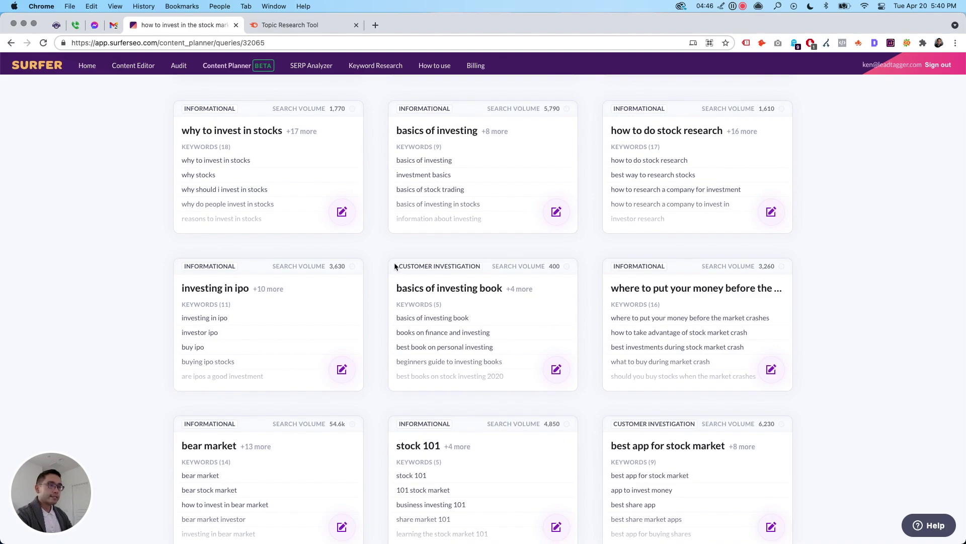
pyautogui.scroll(-10, 382, 278)
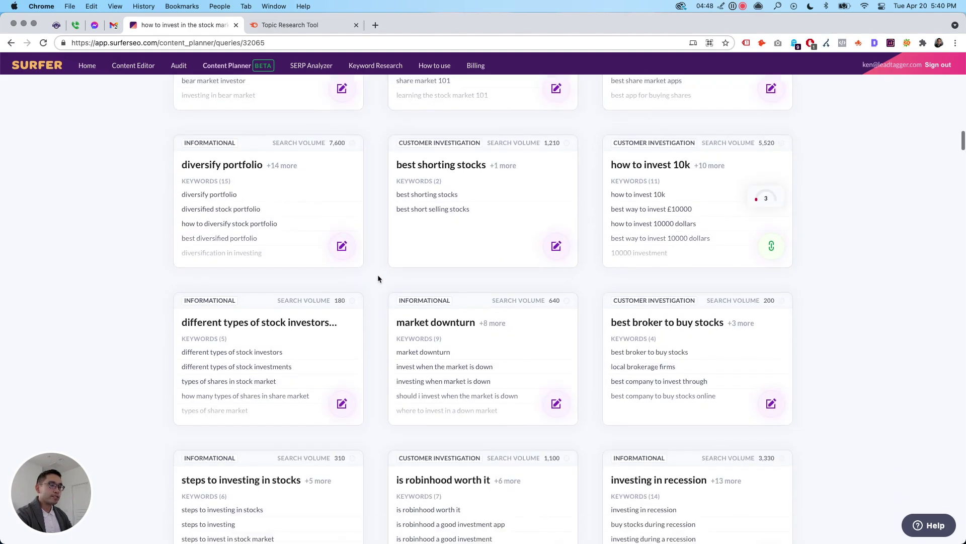
pyautogui.scroll(-2, 378, 278)
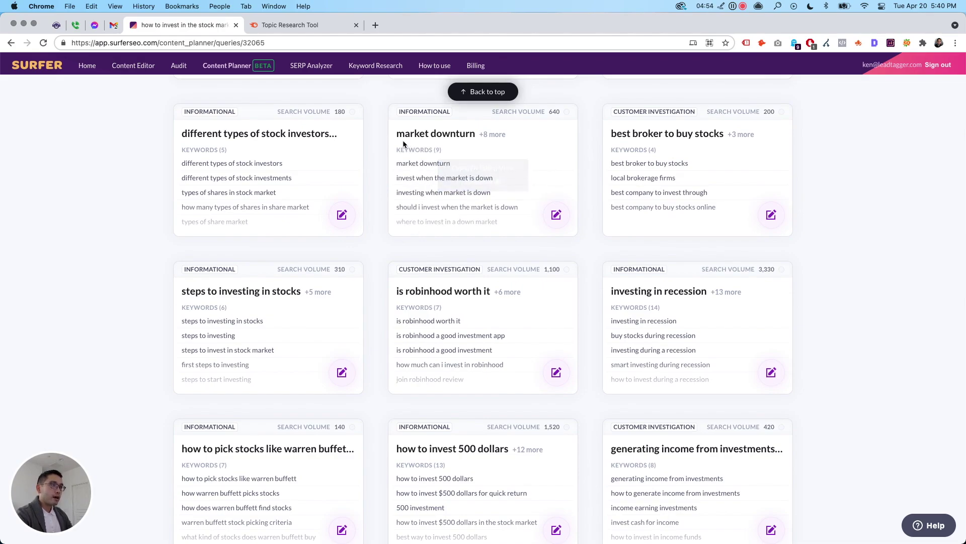
pyautogui.scroll(10, 379, 204)
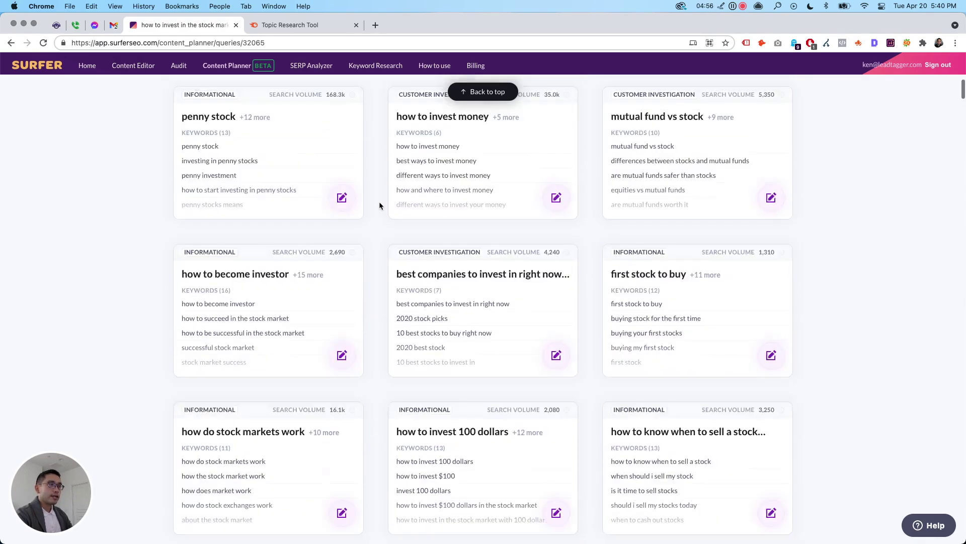
pyautogui.scroll(3, 379, 201)
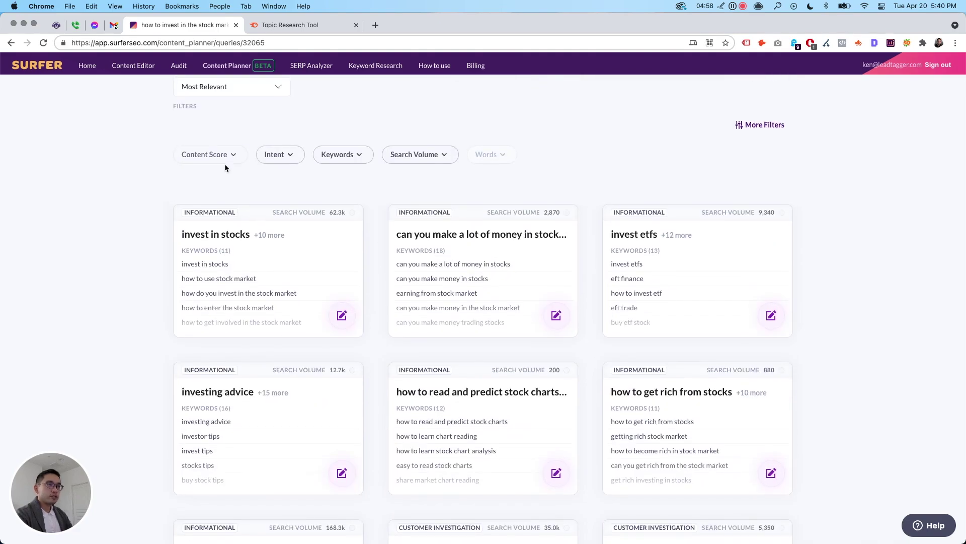
# - Filter the clusters by Customer Investigation intent and read that intent's description
pyautogui.click(267, 160)
pyautogui.click(319, 204)
pyautogui.moveTo(396, 201)
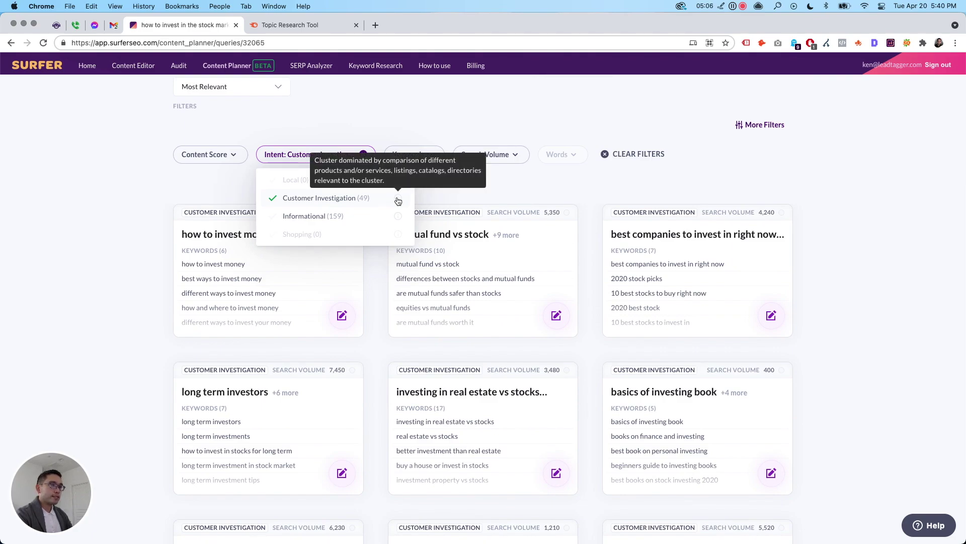
pyautogui.click(542, 189)
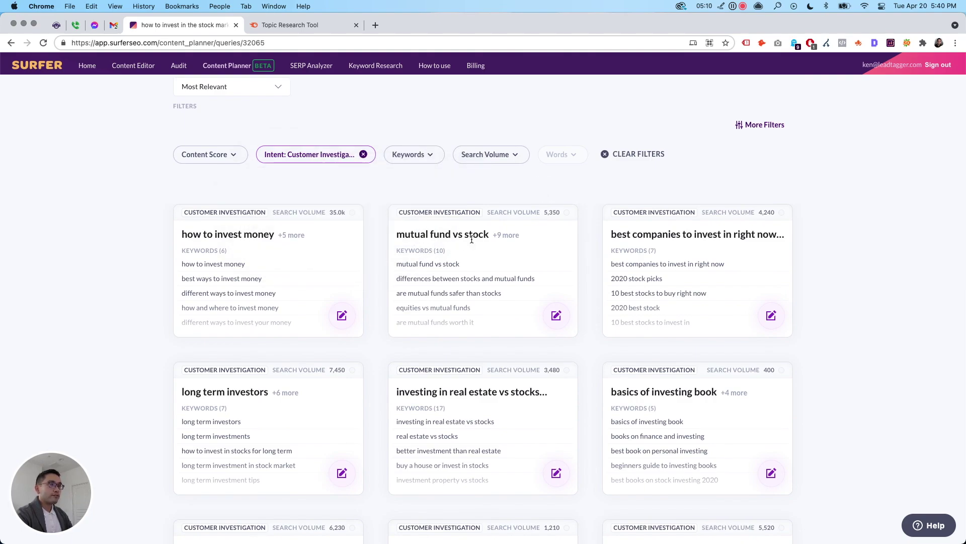
# - Browse the first Customer Investigation clusters and review the options of the Intent filter without changing them
pyautogui.scroll(-3, 476, 243)
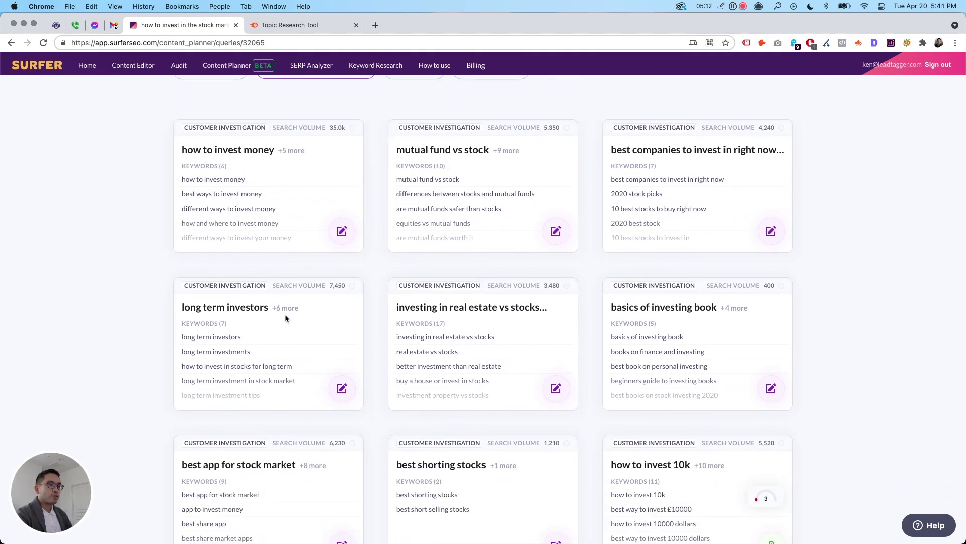
pyautogui.scroll(-3, 285, 317)
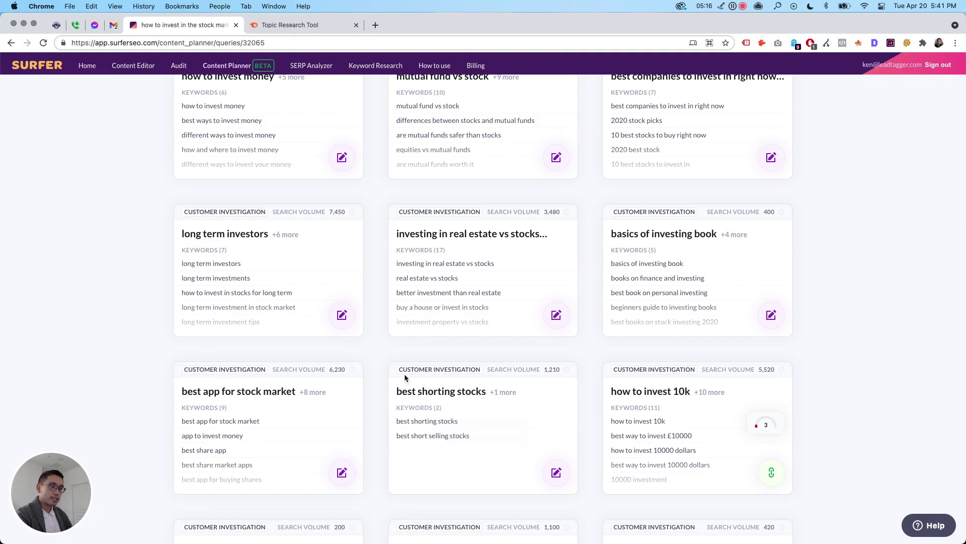
pyautogui.scroll(6, 388, 281)
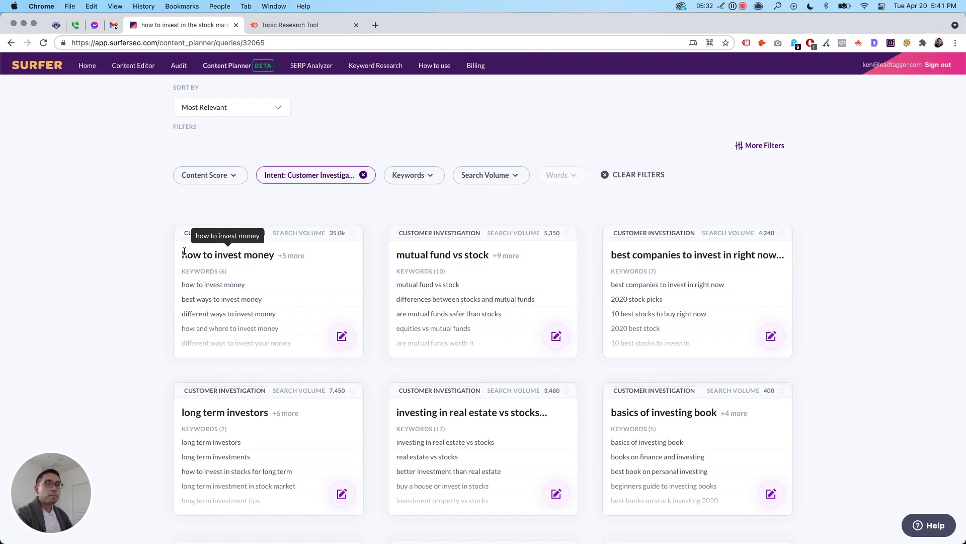
pyautogui.click(304, 176)
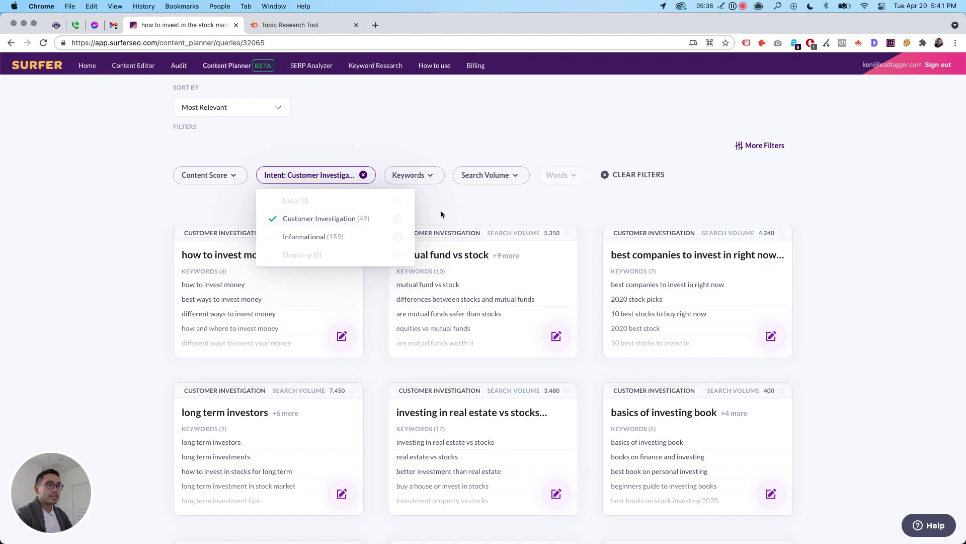
pyautogui.click(462, 212)
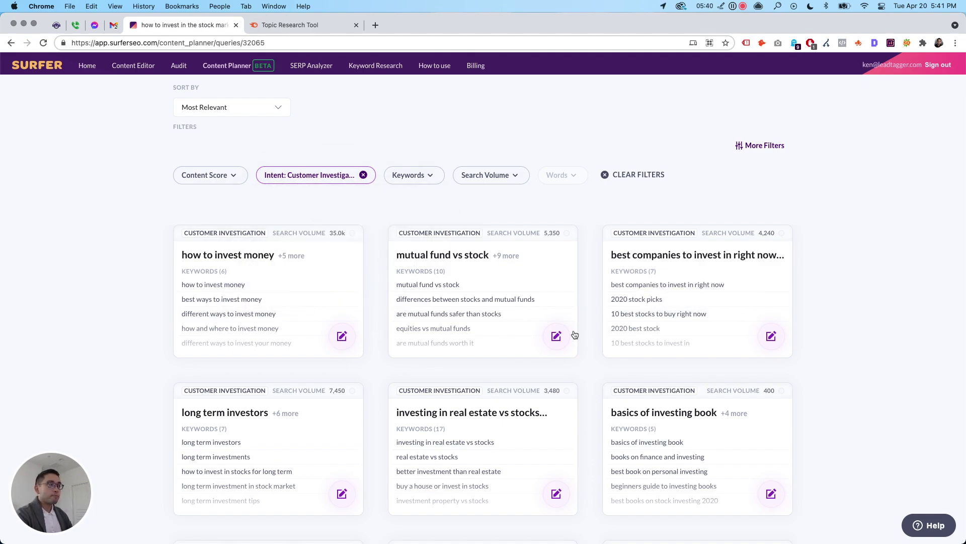
pyautogui.click(347, 176)
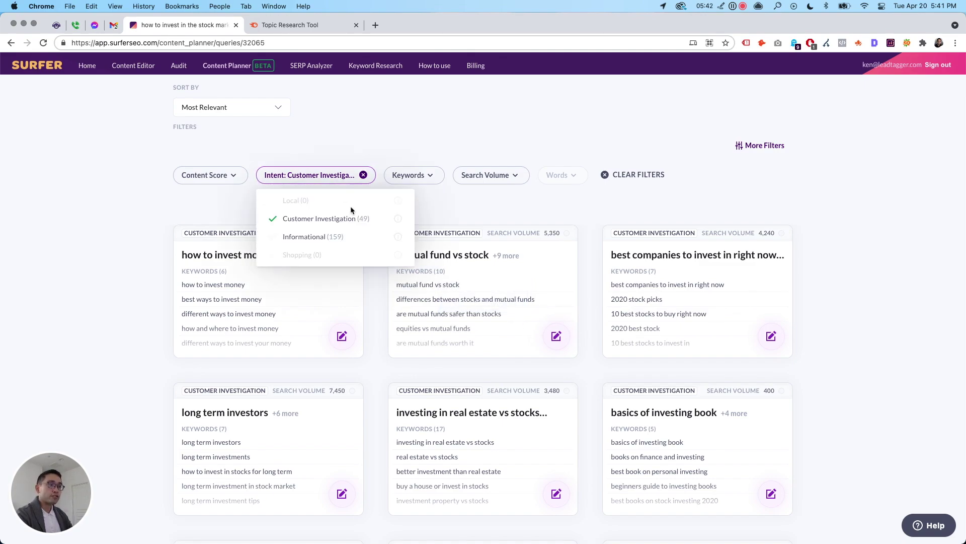
pyautogui.click(501, 210)
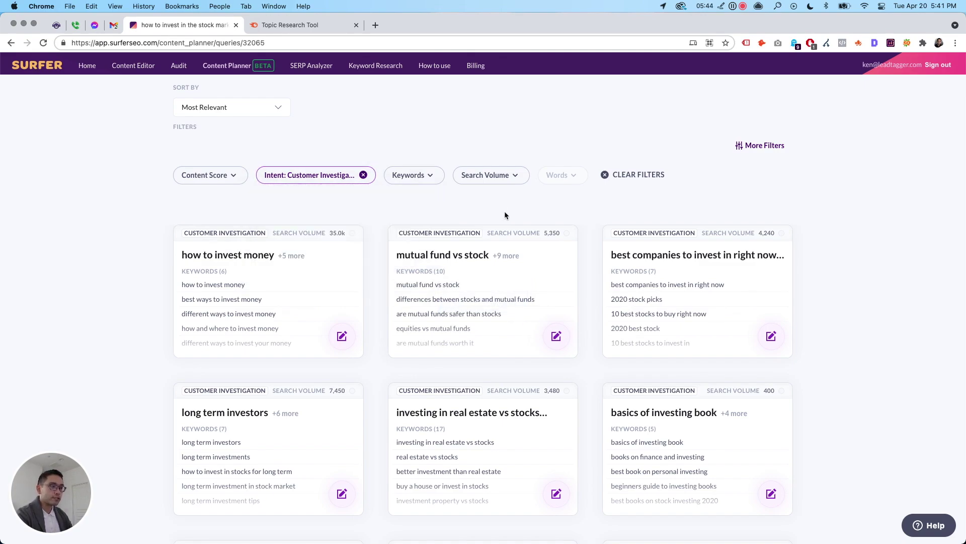
# - Examine the "best app for stock market" cluster's keywords and relate them to the plan's main topic
pyautogui.scroll(-5, 423, 287)
pyautogui.scroll(-1, 423, 287)
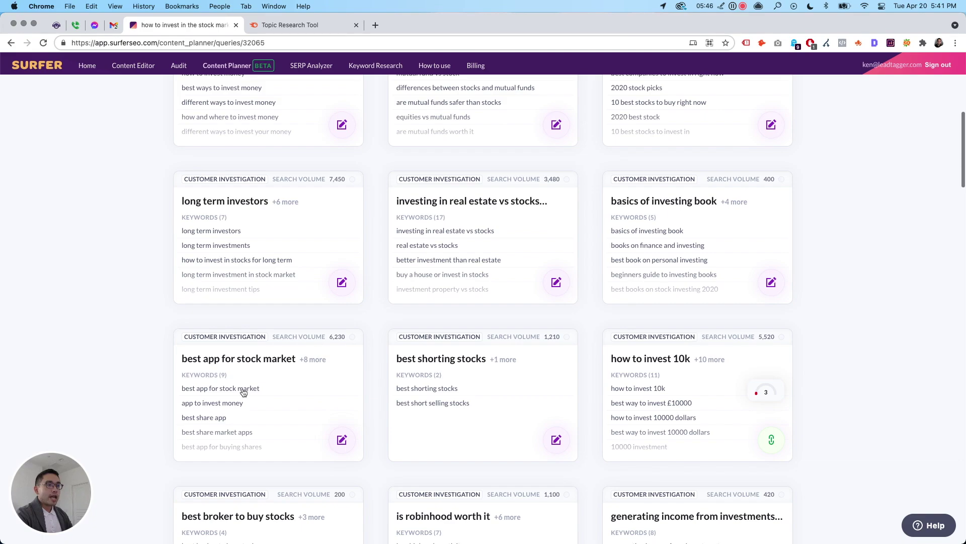
pyautogui.moveTo(285, 401)
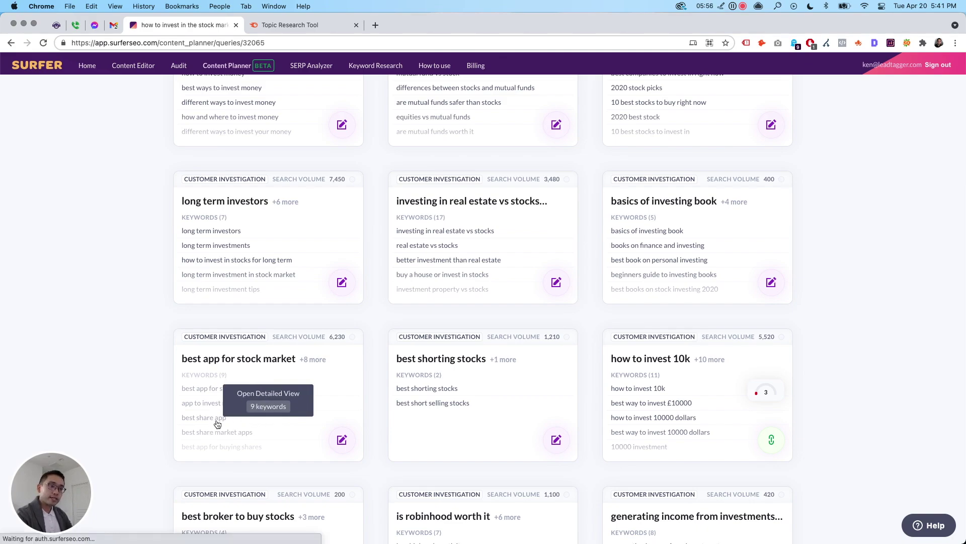
pyautogui.scroll(3, 230, 438)
pyautogui.scroll(5, 231, 441)
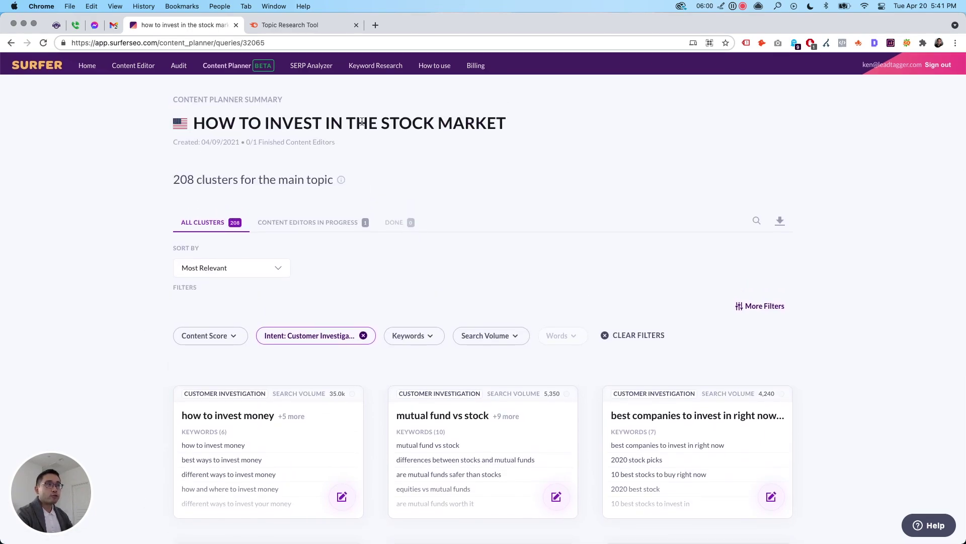
# - Open the "best app for stock market" cluster's detailed view, examine its keywords and search volumes, and close it
pyautogui.scroll(-10, 401, 226)
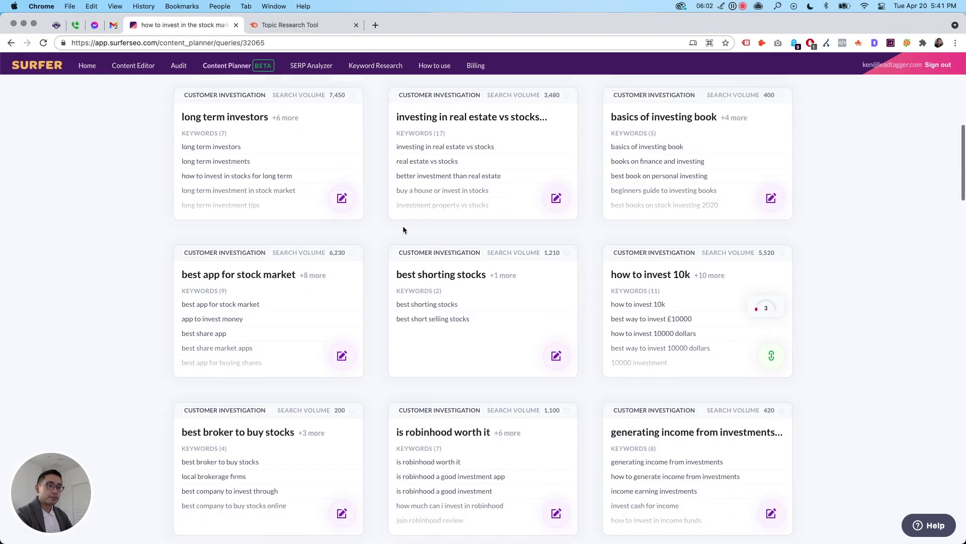
pyautogui.click(269, 277)
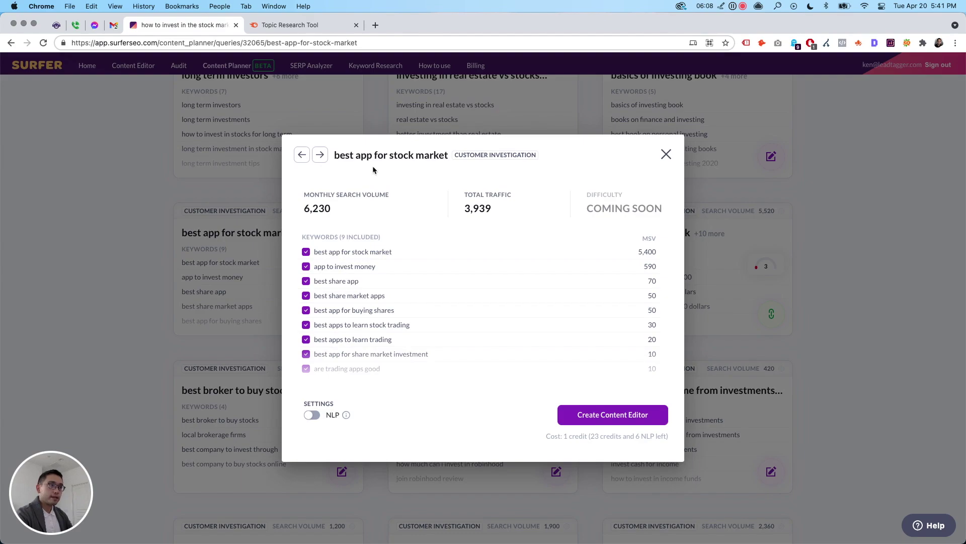
pyautogui.moveTo(341, 155); pyautogui.dragTo(430, 161)
pyautogui.scroll(-1, 403, 302)
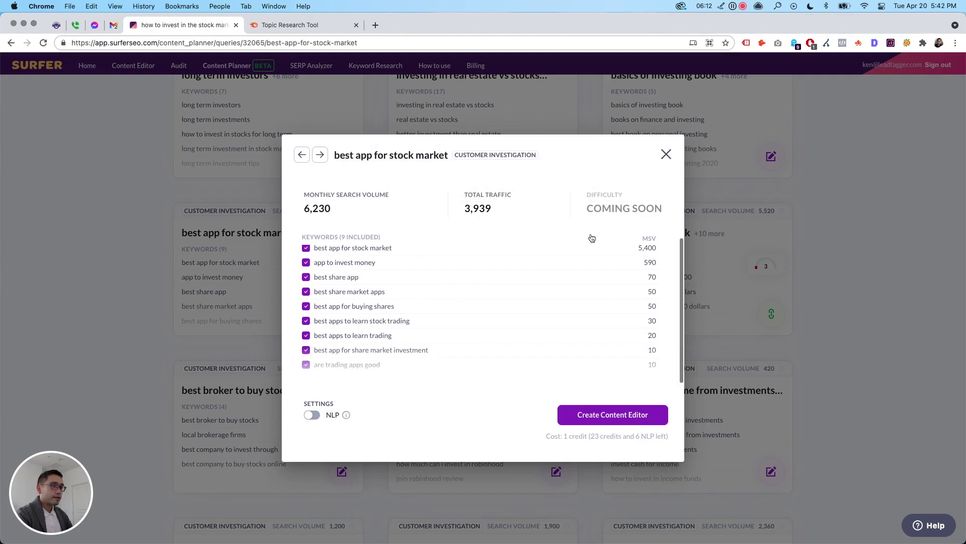
pyautogui.click(667, 153)
# - Browse the remaining Customer Investigation clusters, such as "how to invest 100k", "how to invest in water" and "best pot stocks"
pyautogui.scroll(-10, 586, 270)
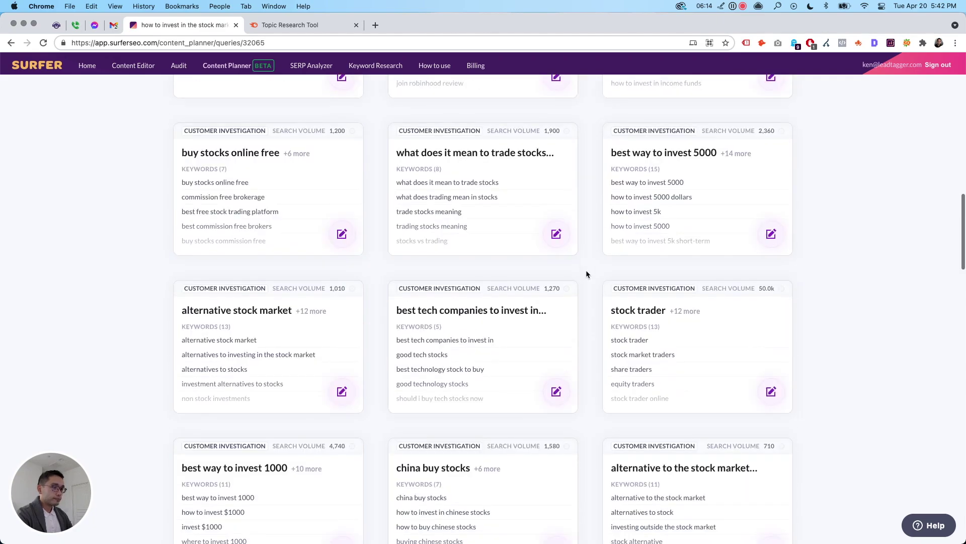
pyautogui.scroll(-3, 586, 270)
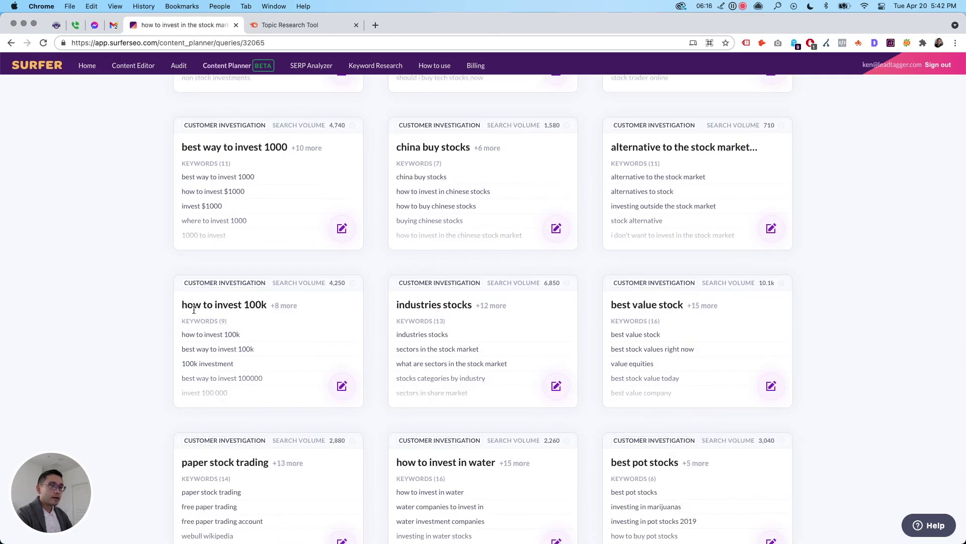
pyautogui.scroll(-5, 269, 316)
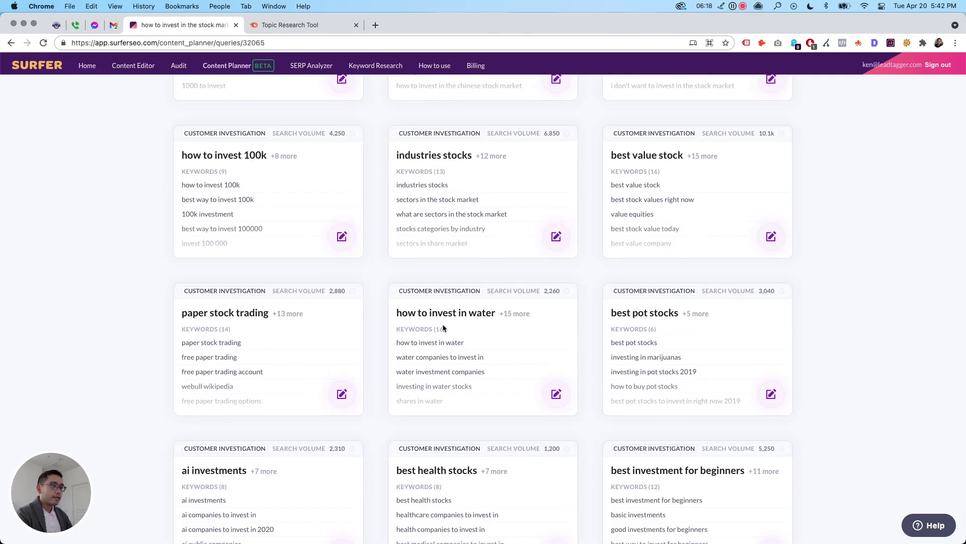
pyautogui.scroll(-1, 442, 327)
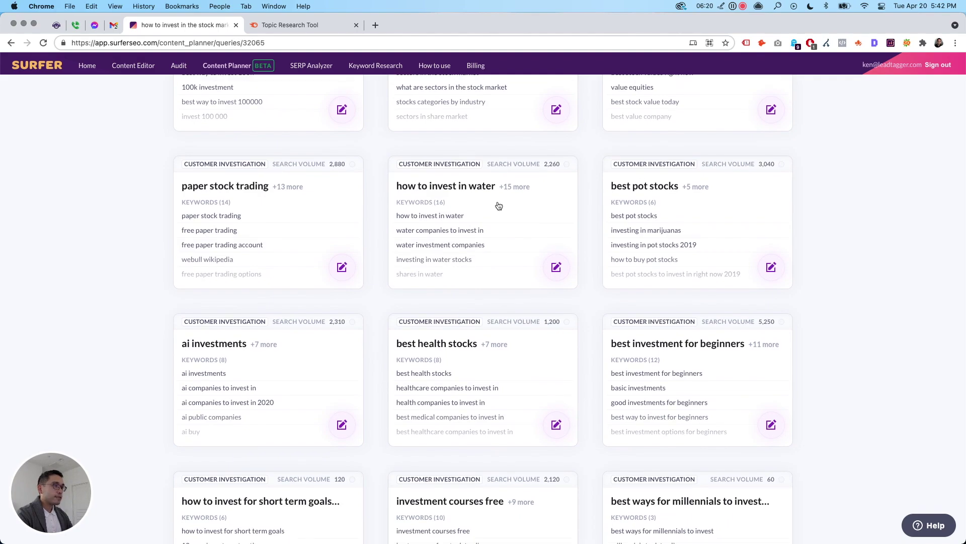
pyautogui.scroll(-1, 541, 215)
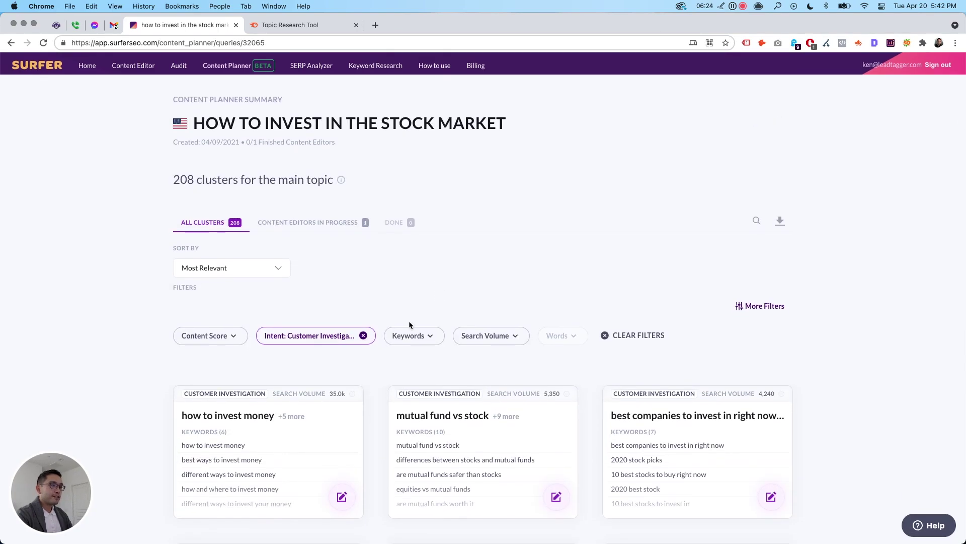
# - Remove the Customer Investigation intent filter and limit the clusters to those with 1–5 keywords
pyautogui.click(363, 335)
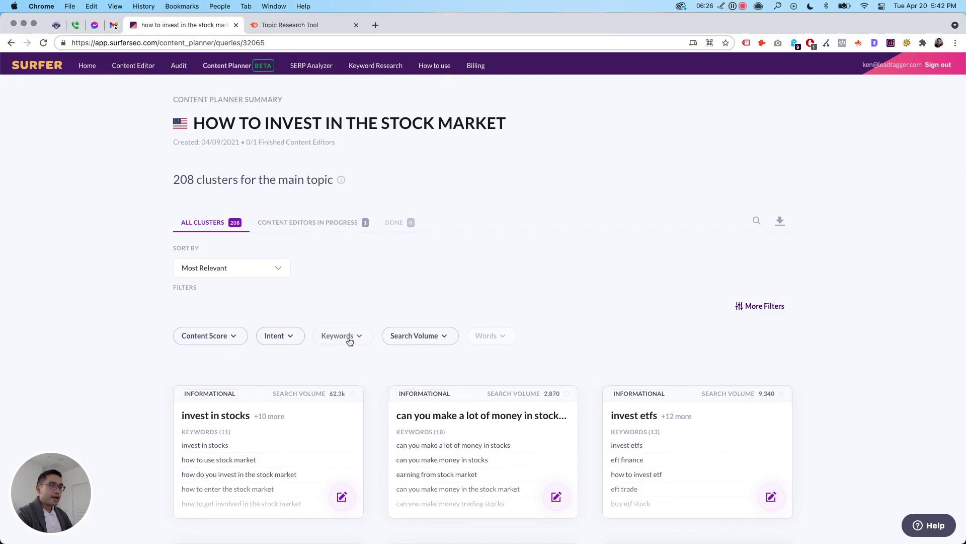
pyautogui.click(349, 338)
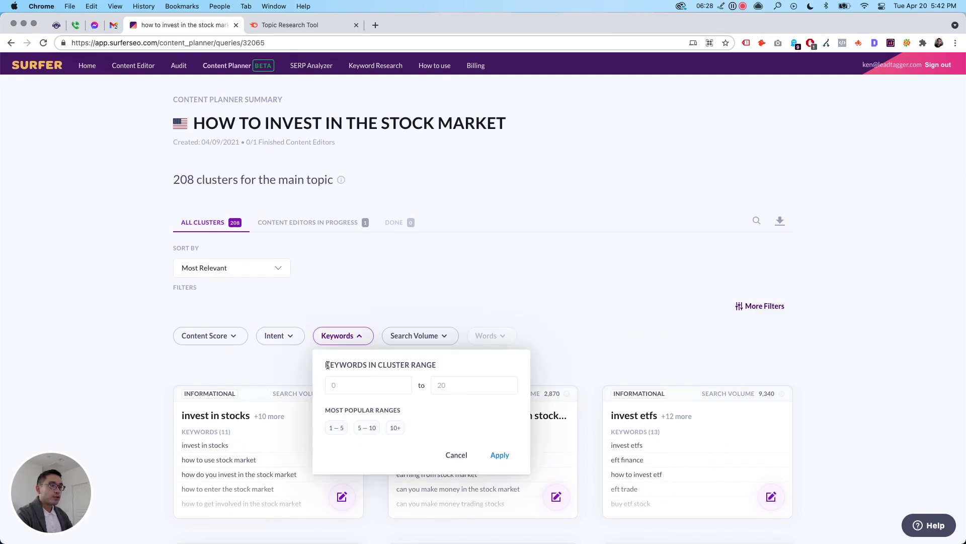
pyautogui.moveTo(334, 372); pyautogui.dragTo(442, 367)
pyautogui.click(449, 369)
pyautogui.click(337, 431)
pyautogui.click(367, 428)
pyautogui.click(336, 428)
pyautogui.click(500, 454)
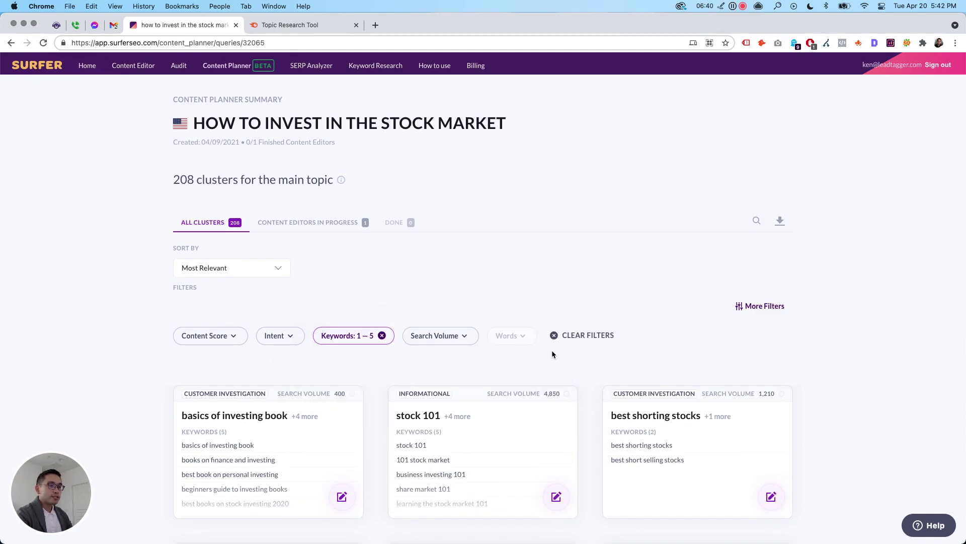
pyautogui.scroll(-3, 553, 347)
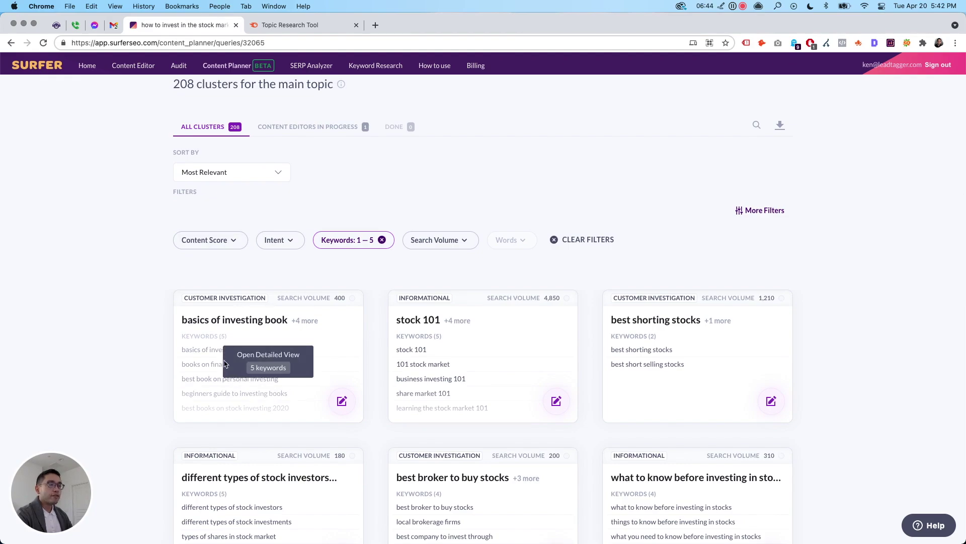
# - Open the "basics of investing book" cluster's detailed view, examine its keywords and search volumes, and close it
pyautogui.click(263, 370)
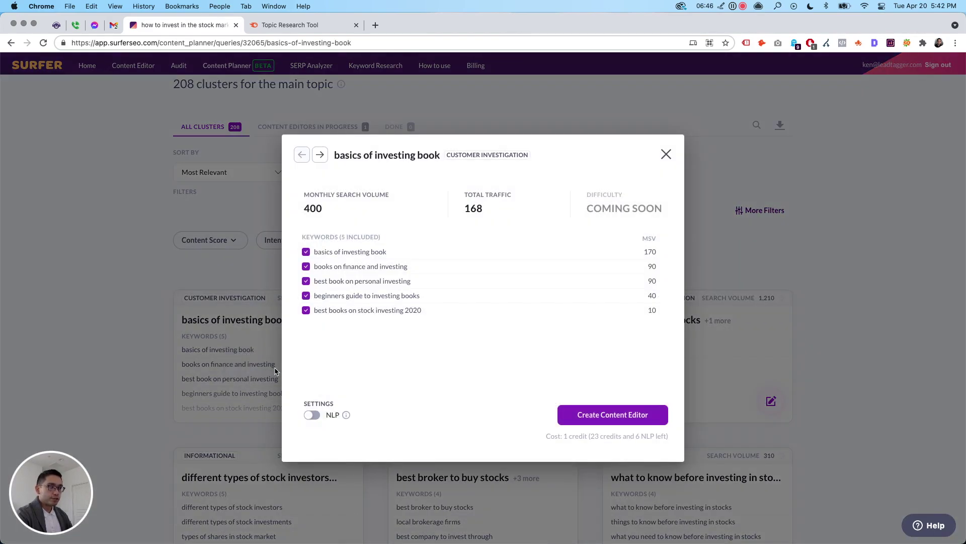
pyautogui.click(666, 154)
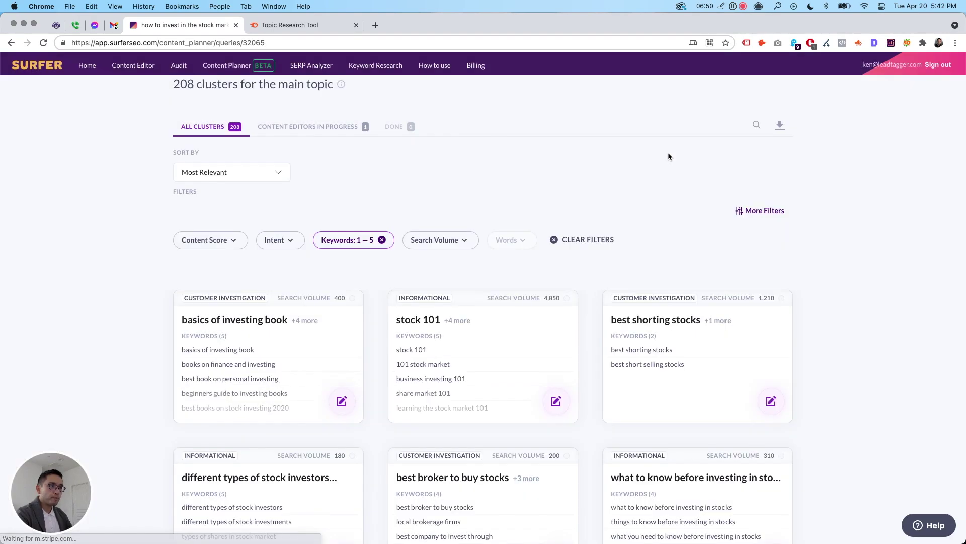
# - Replace the 1–5 keyword-count filter with 10+ and browse the clusters, such as "invest in stocks"
pyautogui.click(383, 240)
pyautogui.click(350, 241)
pyautogui.click(395, 333)
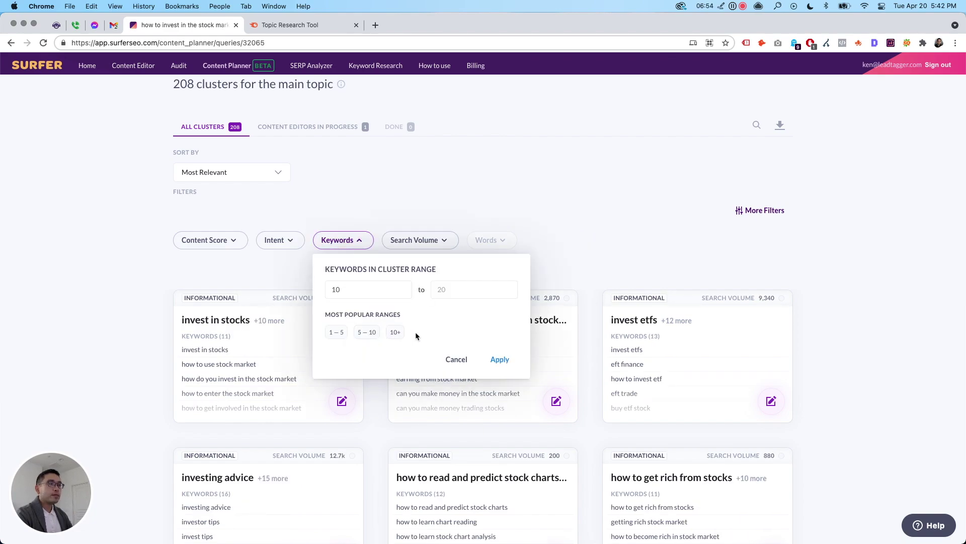
pyautogui.click(499, 359)
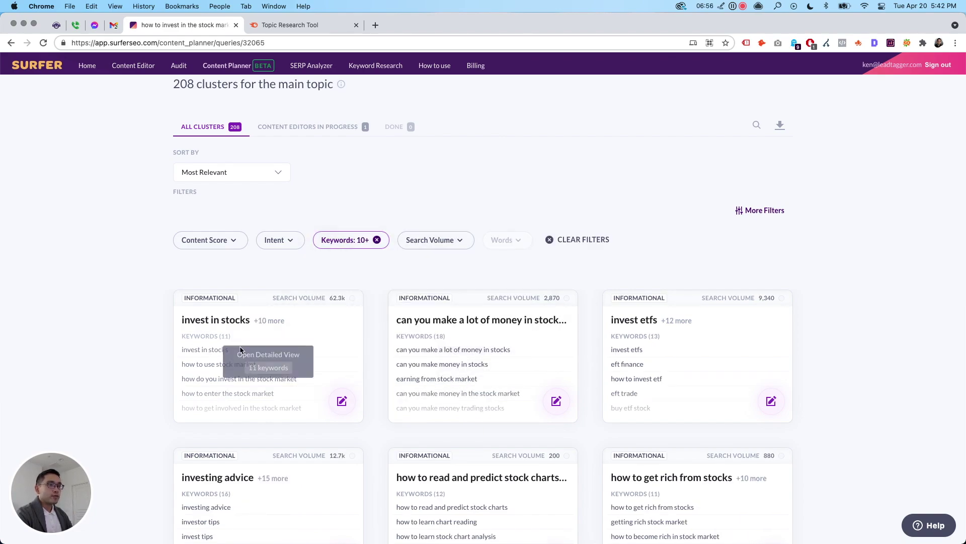
pyautogui.scroll(-1, 433, 311)
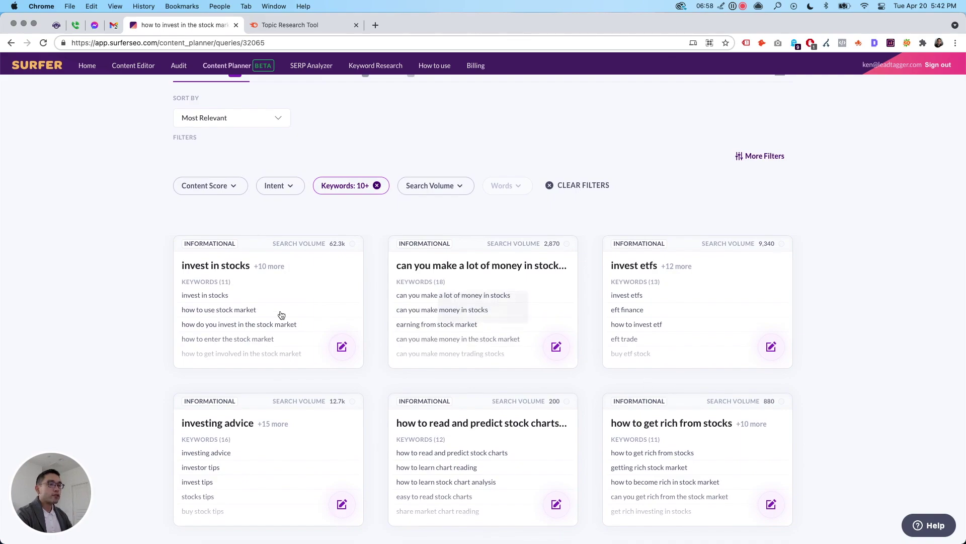
pyautogui.moveTo(259, 316)
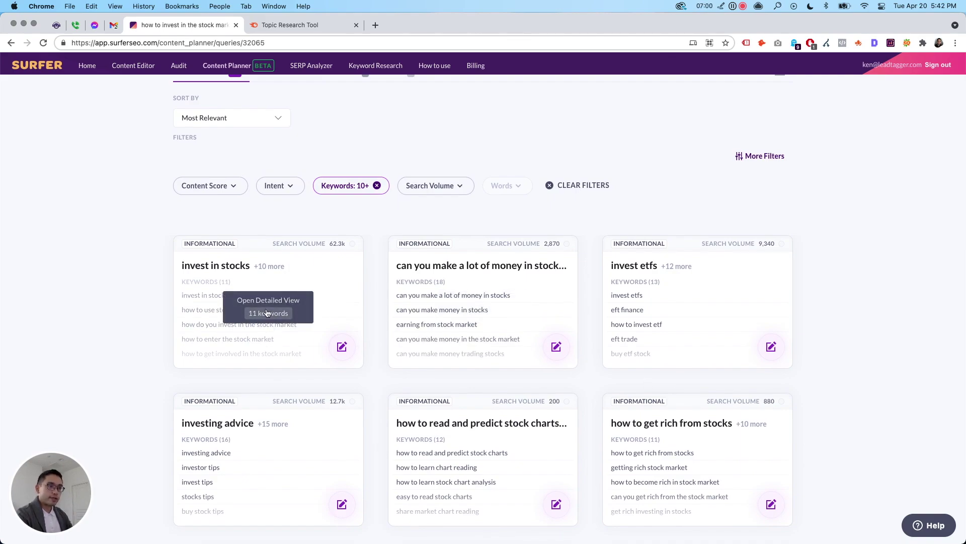
pyautogui.scroll(2, 478, 283)
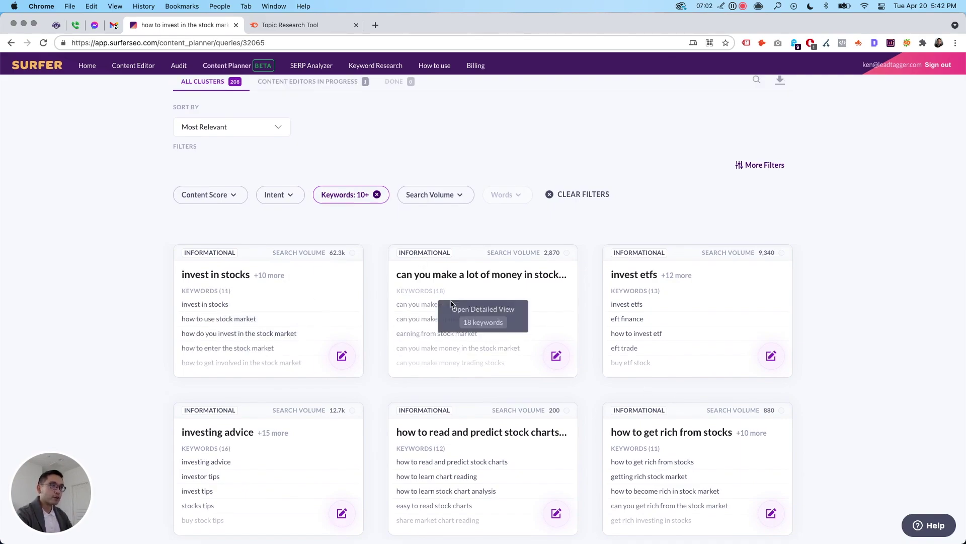
# - Remove the keyword-count filter and limit the clusters to a search volume of 75k–100k
pyautogui.click(377, 215)
pyautogui.click(413, 220)
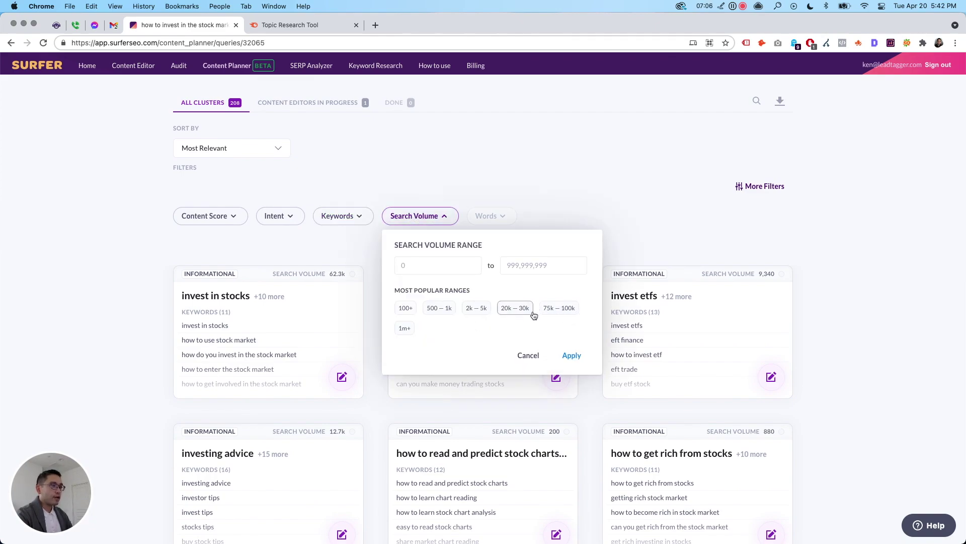
pyautogui.click(557, 312)
pyautogui.click(571, 356)
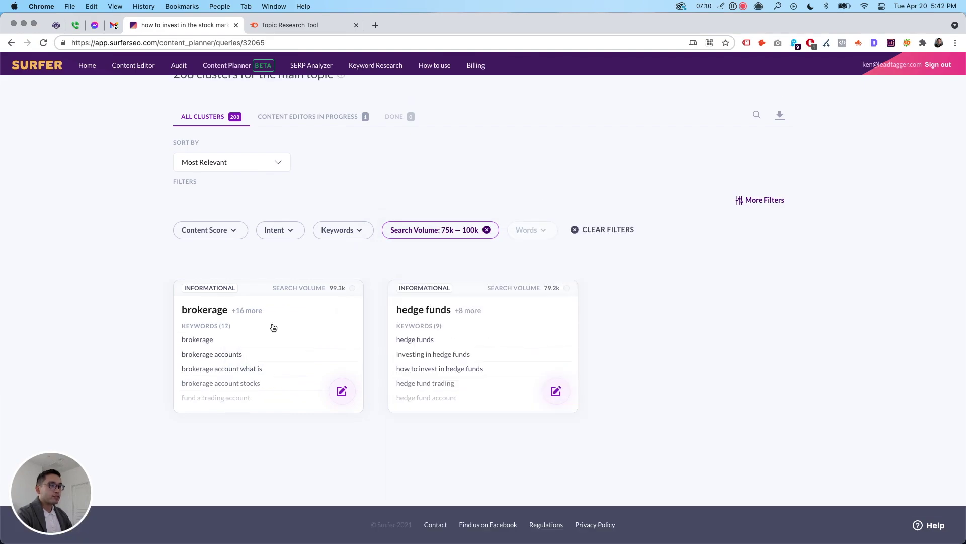
# - Change the search volume filter to 500–1k and review the clusters, such as "how to get rich from stocks"
pyautogui.click(424, 234)
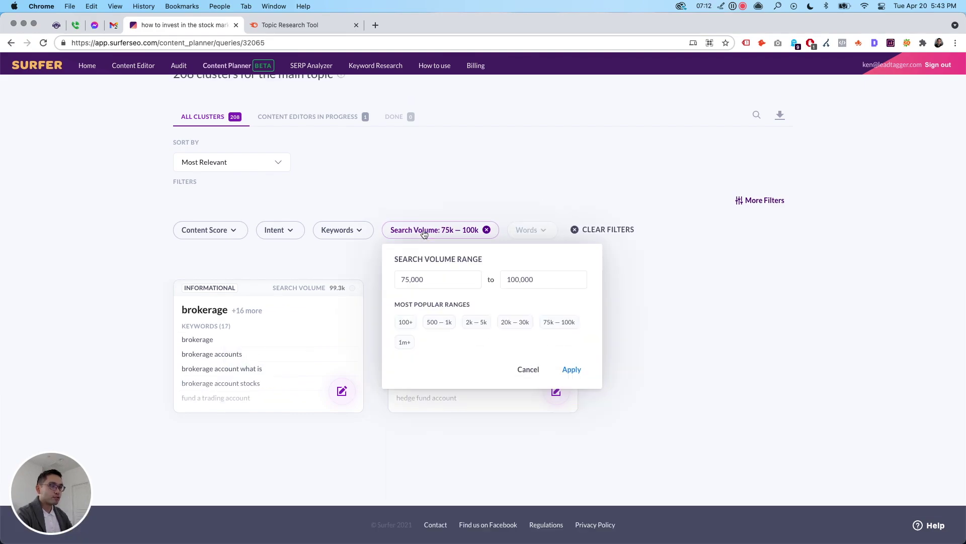
pyautogui.click(429, 327)
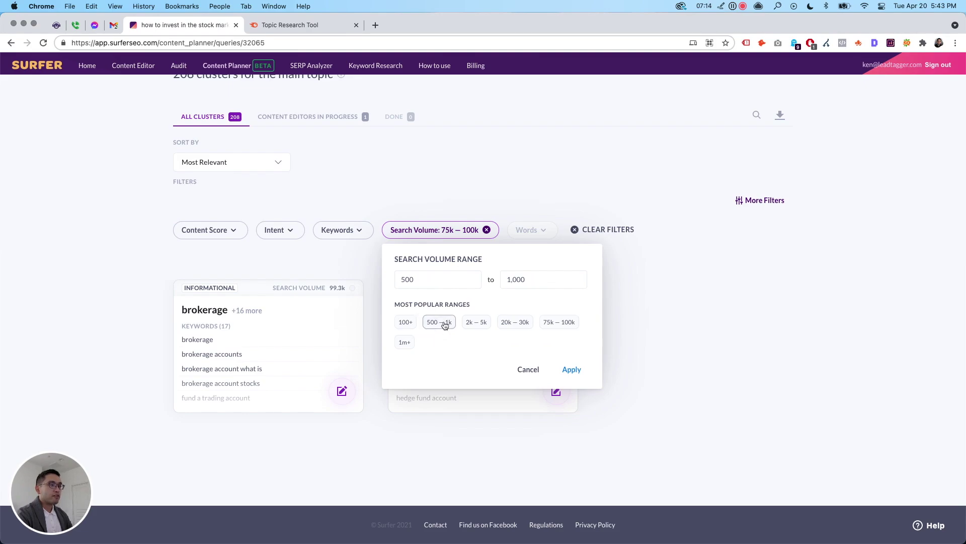
pyautogui.click(579, 370)
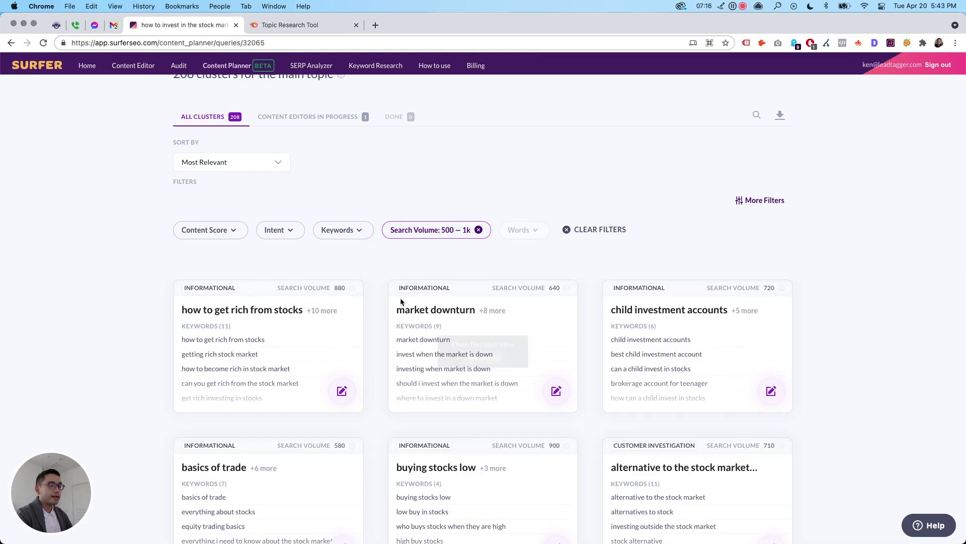
pyautogui.moveTo(424, 291)
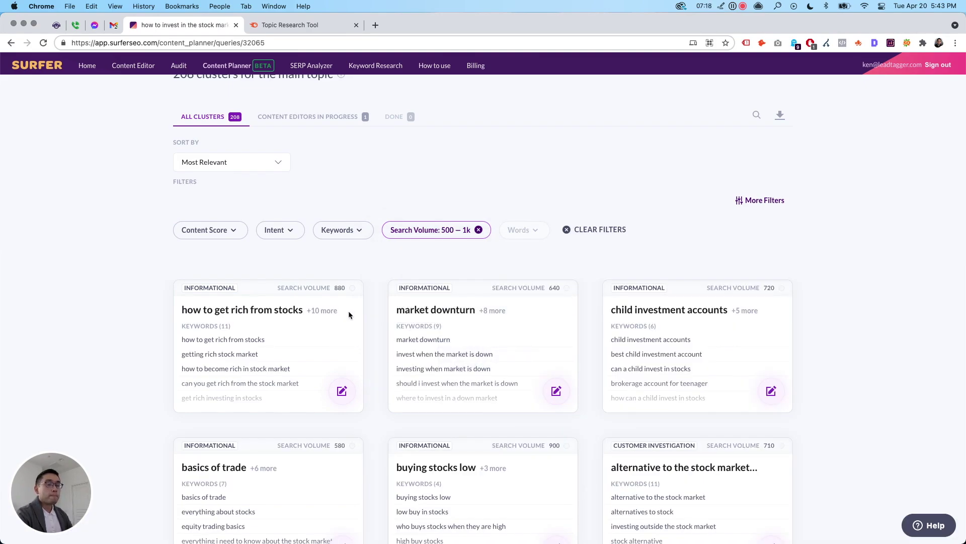
pyautogui.click(435, 233)
pyautogui.click(527, 368)
# - Add a content score filter of 67–100 to the clusters
pyautogui.click(216, 232)
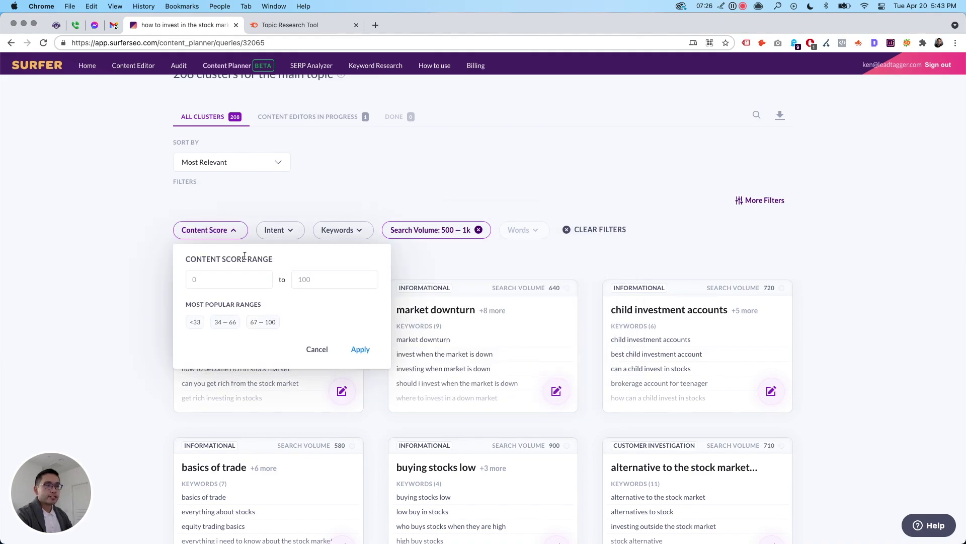
pyautogui.click(263, 322)
pyautogui.click(360, 349)
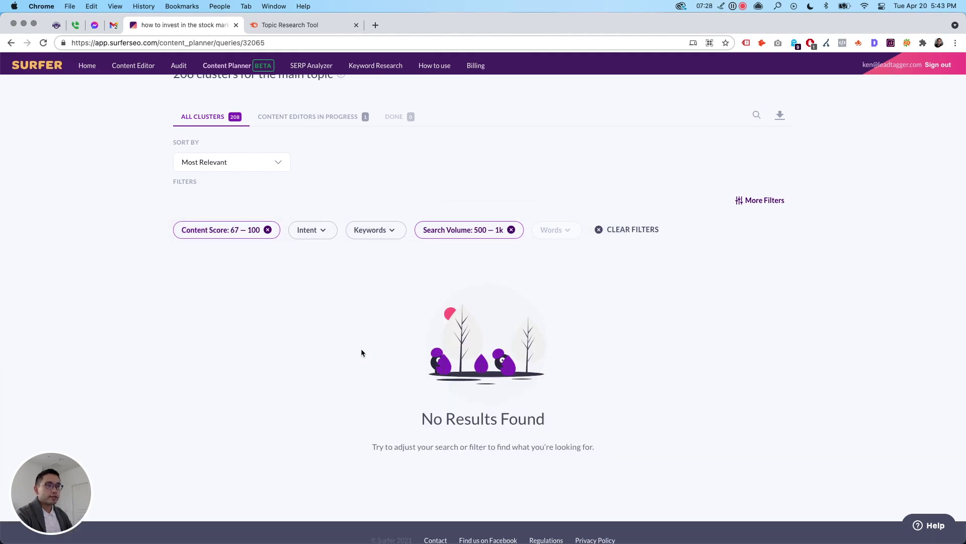
# - Remove the search volume filter and change the content score range to 34–66
pyautogui.click(511, 229)
pyautogui.click(234, 230)
pyautogui.click(236, 323)
pyautogui.click(359, 350)
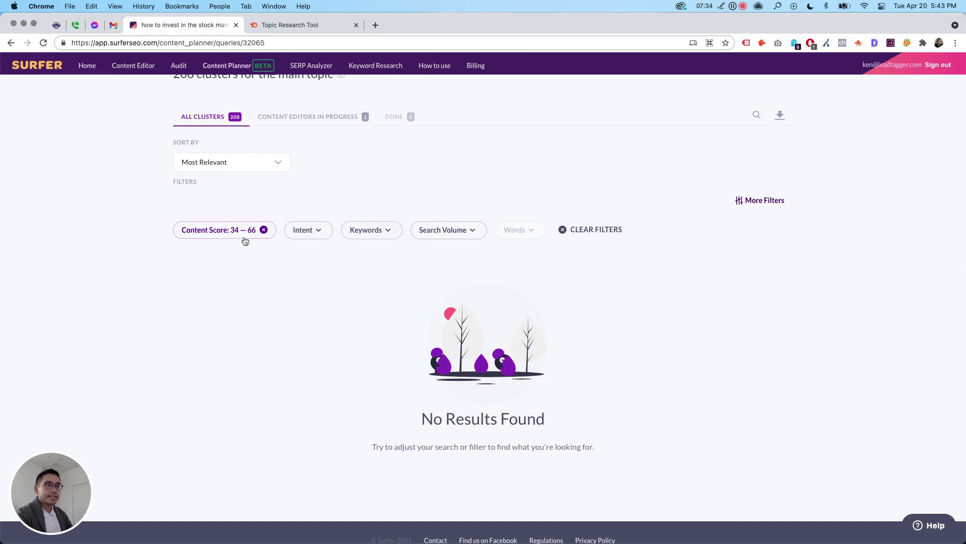
# - Clear the content score filter and limit the clusters to scores below 33
pyautogui.click(263, 229)
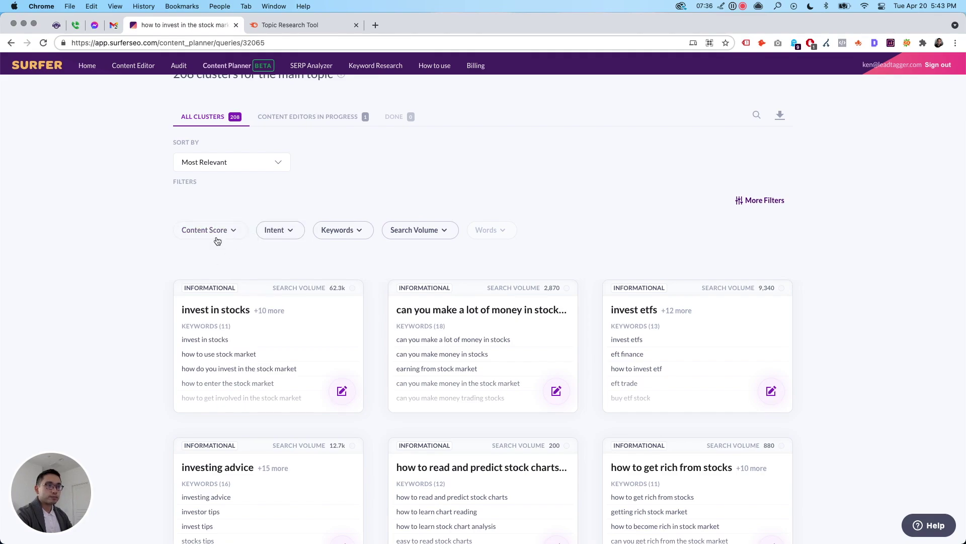
pyautogui.click(217, 239)
pyautogui.click(196, 322)
pyautogui.click(367, 347)
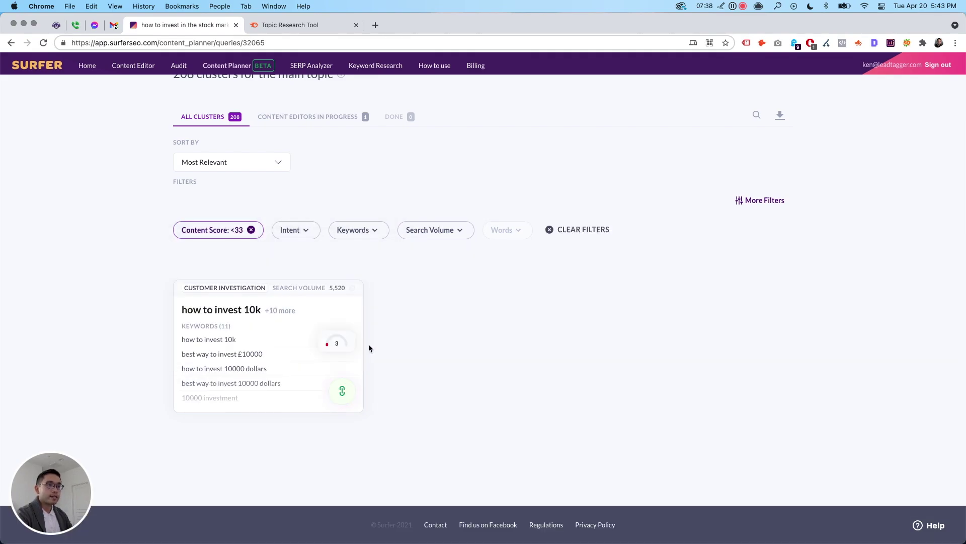
# - Open the "how to invest 10k" cluster's detailed view, examine its keywords and Content Editor information, and close it
pyautogui.moveTo(264, 360)
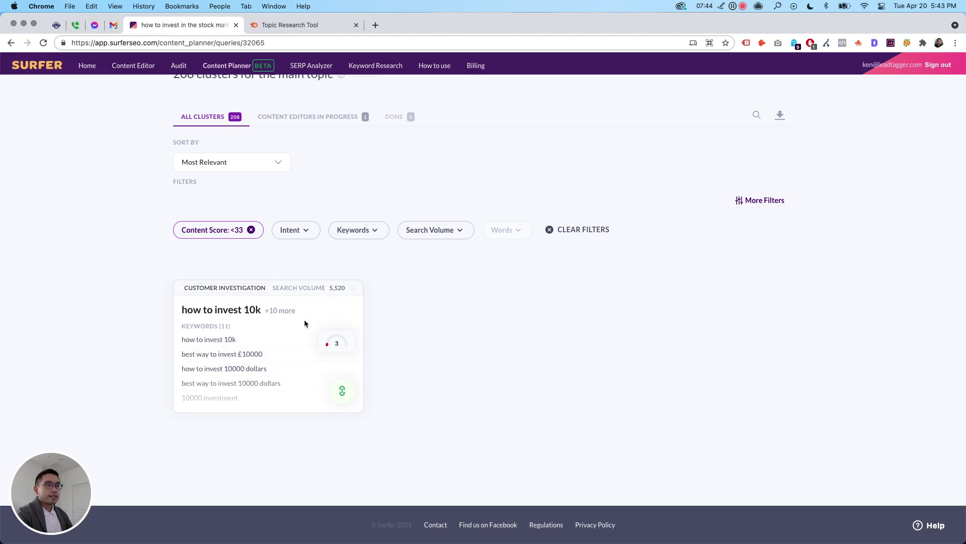
pyautogui.click(279, 359)
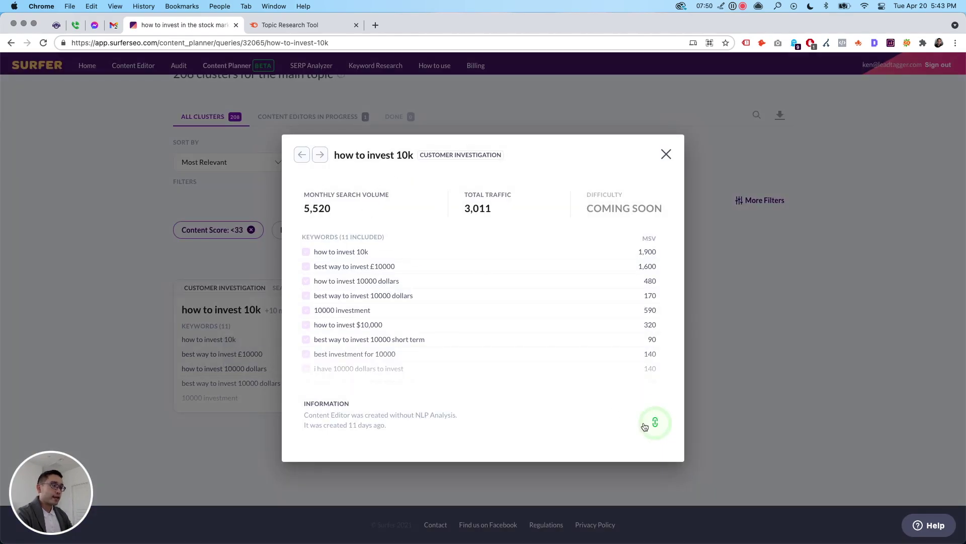
pyautogui.click(665, 154)
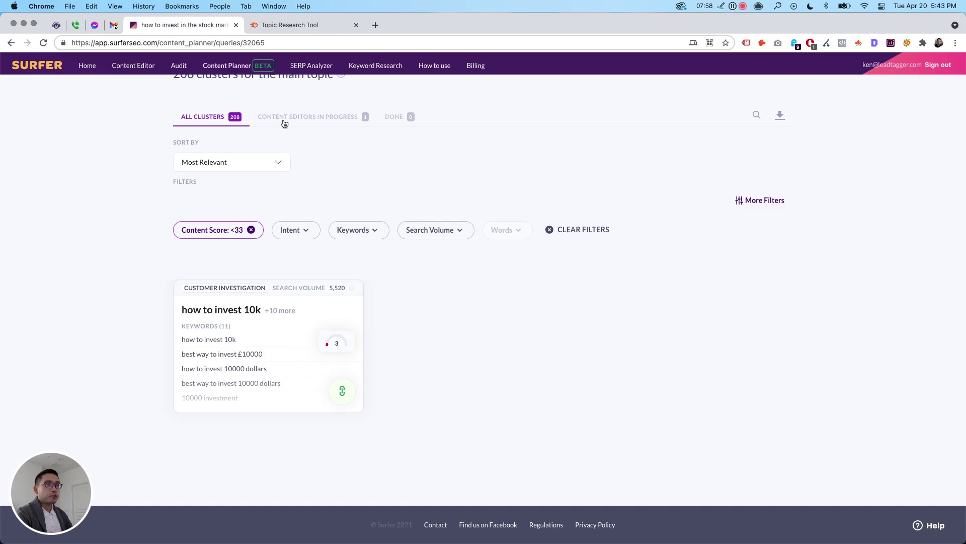
# - Show the content editors in progress, examine the "how to invest 10k" cluster's content score, and reapply the <33 score filter
pyautogui.click(325, 120)
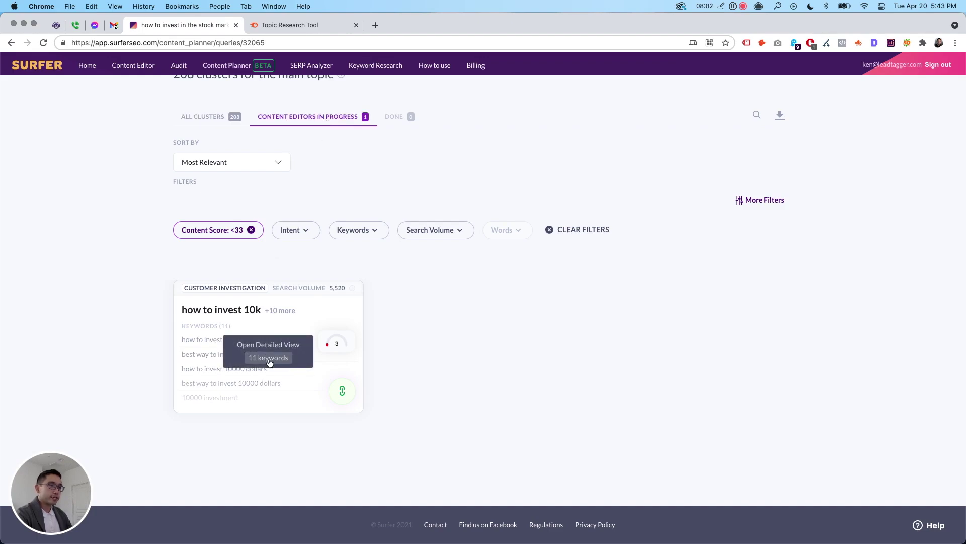
pyautogui.moveTo(336, 348)
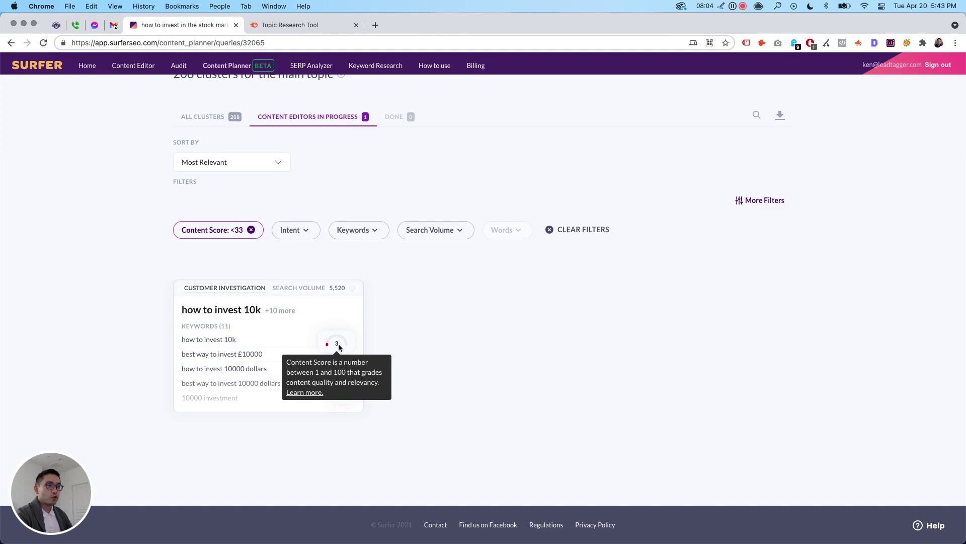
pyautogui.click(234, 233)
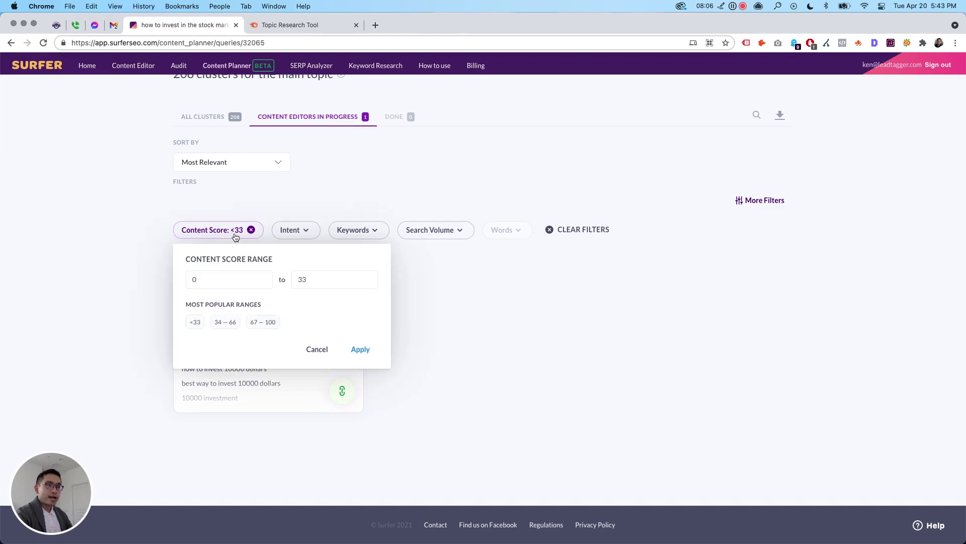
pyautogui.click(360, 350)
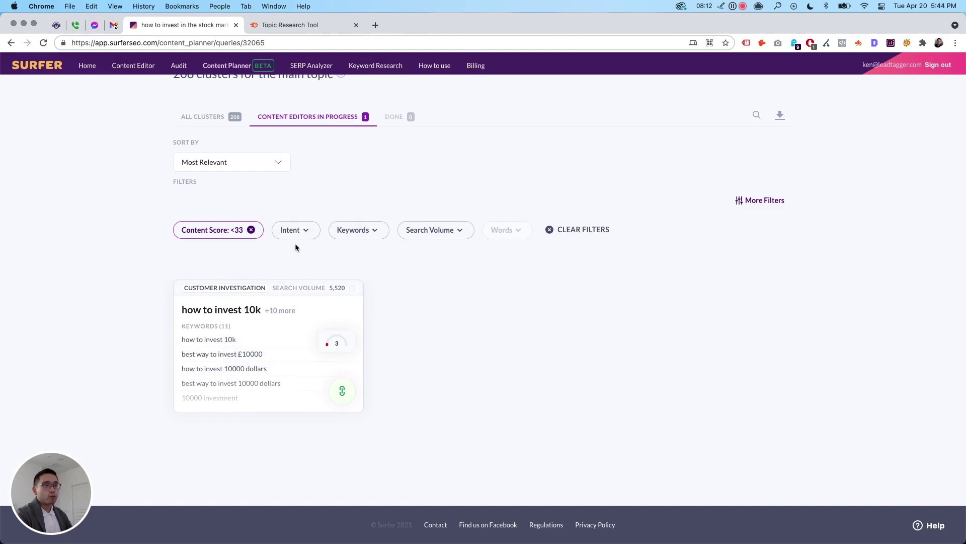
# - Remove the content score filter and return to browsing all clusters of the plan
pyautogui.click(250, 230)
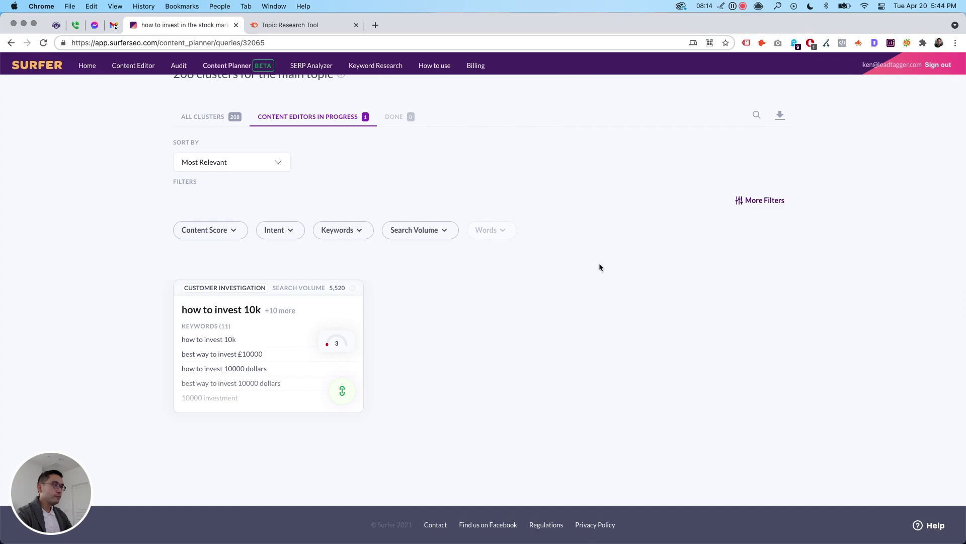
pyautogui.click(203, 123)
pyautogui.scroll(-3, 515, 339)
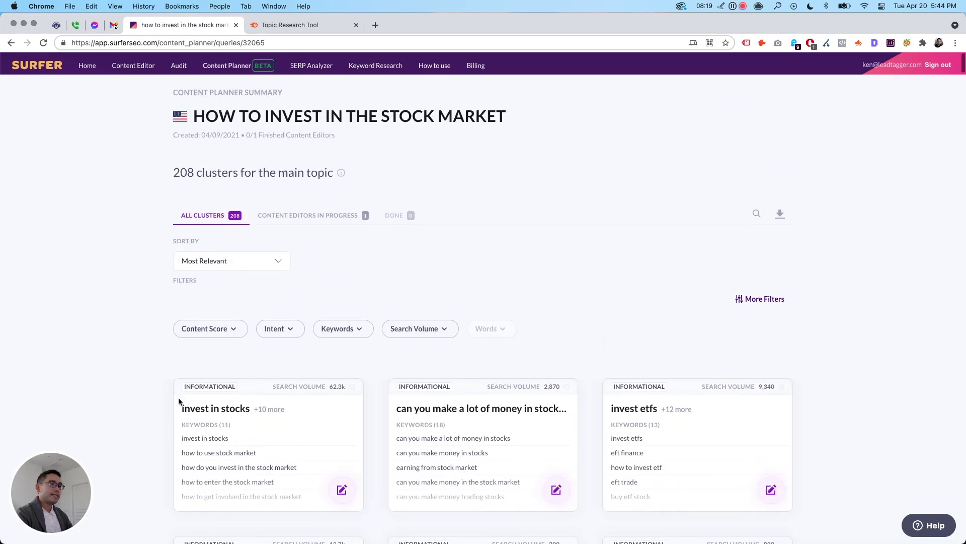
pyautogui.scroll(-13, 517, 403)
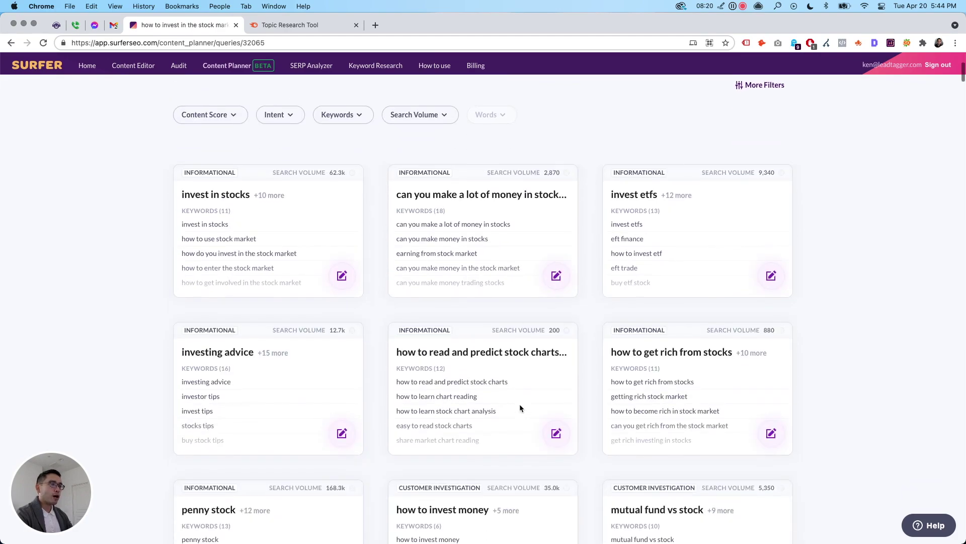
pyautogui.scroll(13, 500, 388)
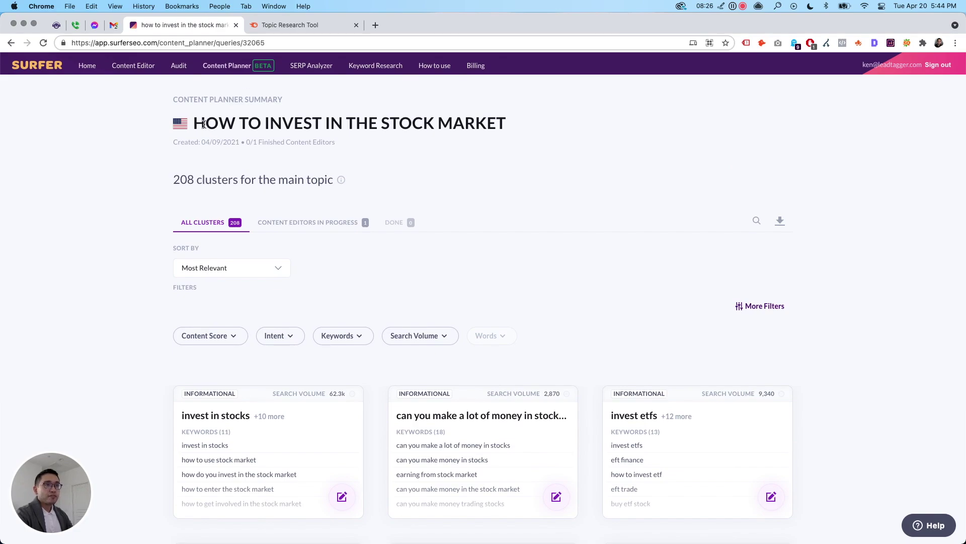
# - Highlight the plan's main topic in its title, view Semrush's Topic Research page, and return to the Surfer plan
pyautogui.moveTo(195, 124); pyautogui.dragTo(522, 123)
pyautogui.click(512, 125)
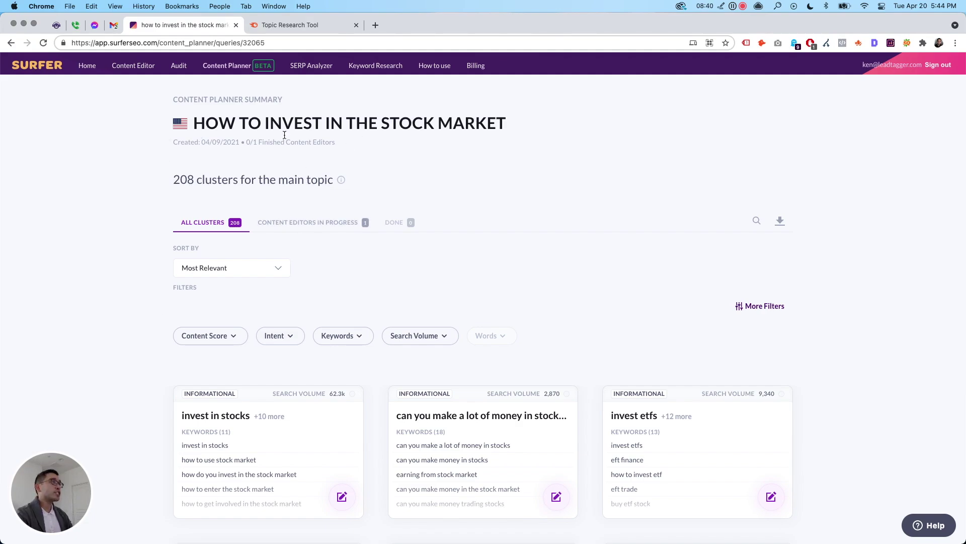
pyautogui.click(304, 27)
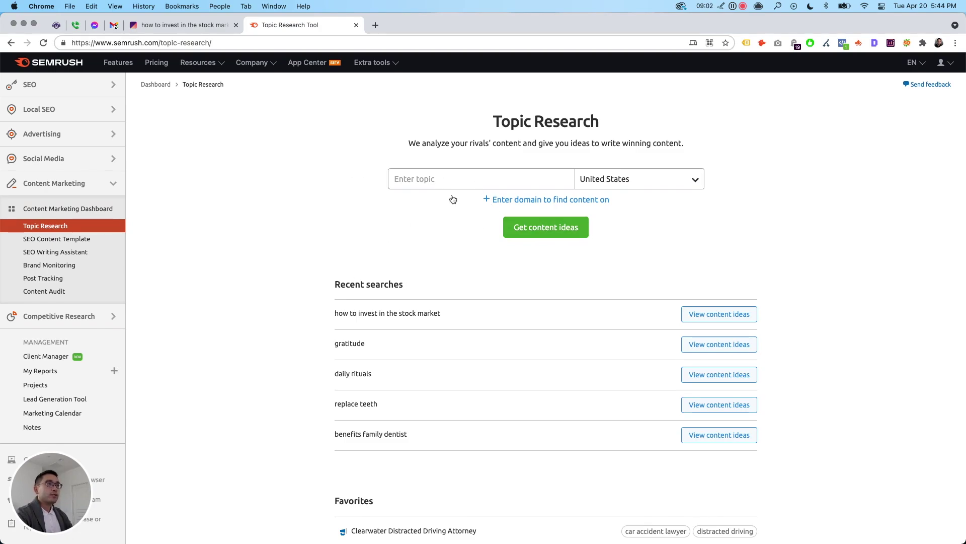
pyautogui.click(185, 24)
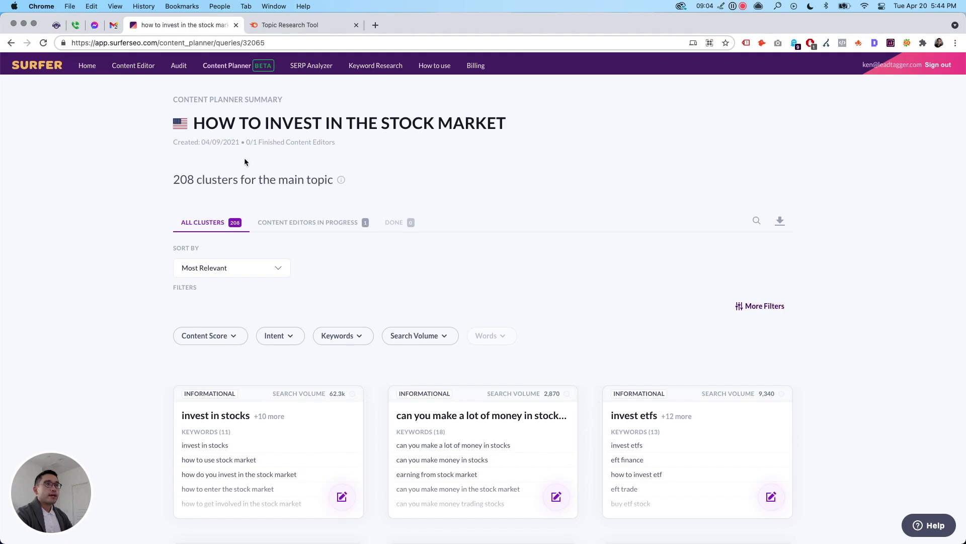
# - Open the Content Planner start page, examine the monthly query limit, and switch the new planner query from Keyword to Domain
pyautogui.click(239, 71)
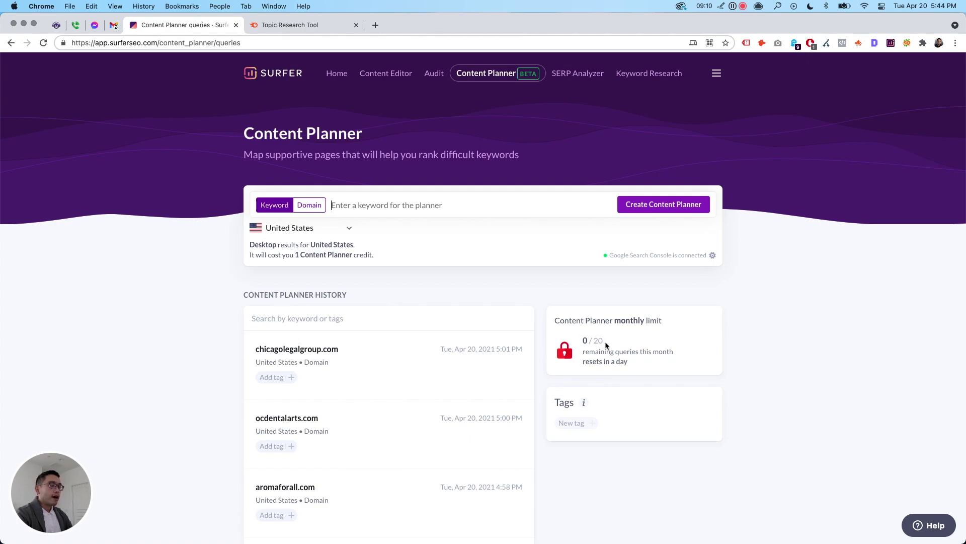
pyautogui.moveTo(606, 342); pyautogui.dragTo(592, 338)
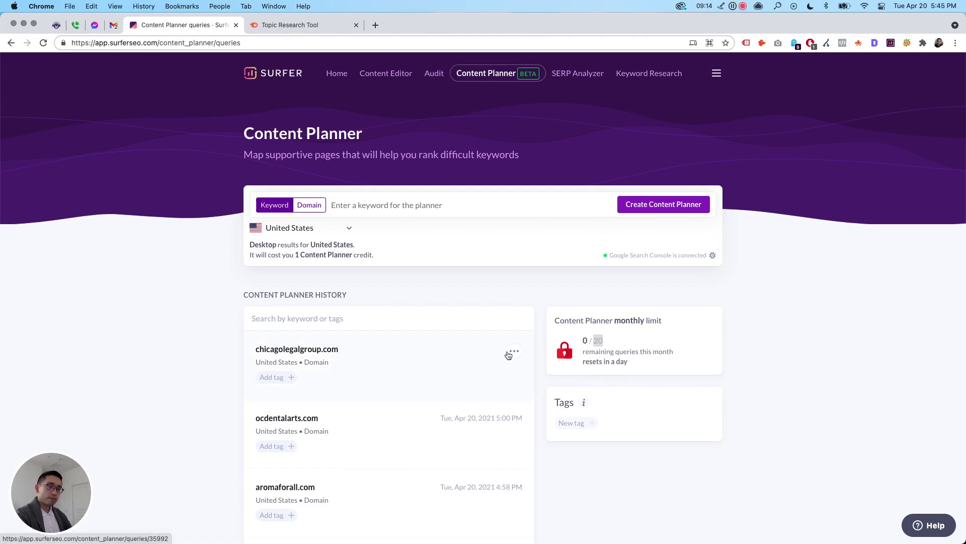
pyautogui.click(309, 205)
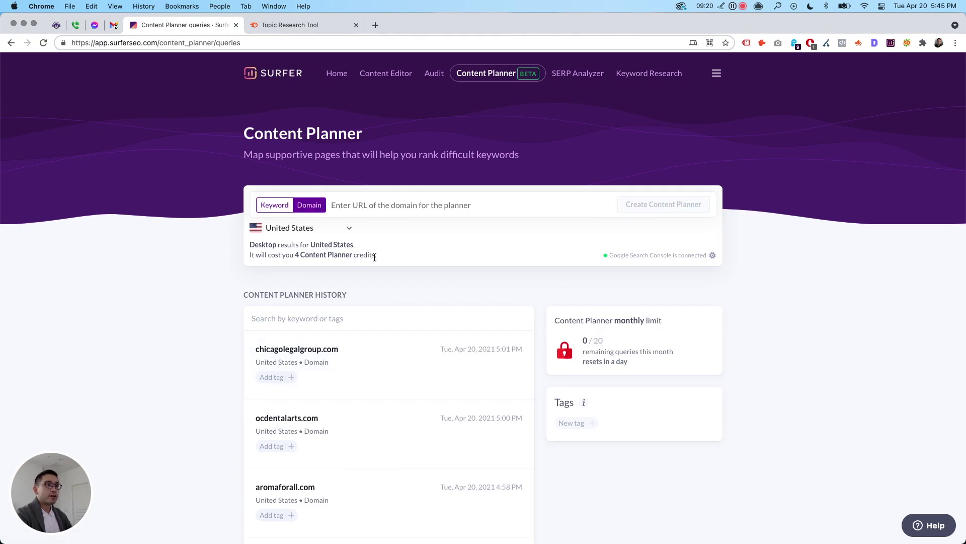
# - Return the Surfer planner query to Keyword mode and open Semrush Topic Research's content ideas for "how to invest in the stock market"
pyautogui.click(274, 205)
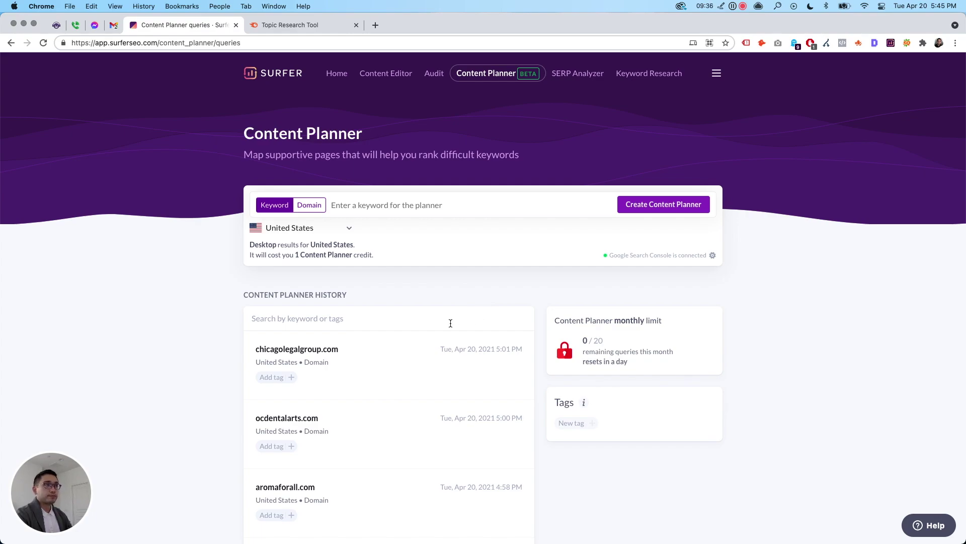
pyautogui.click(295, 25)
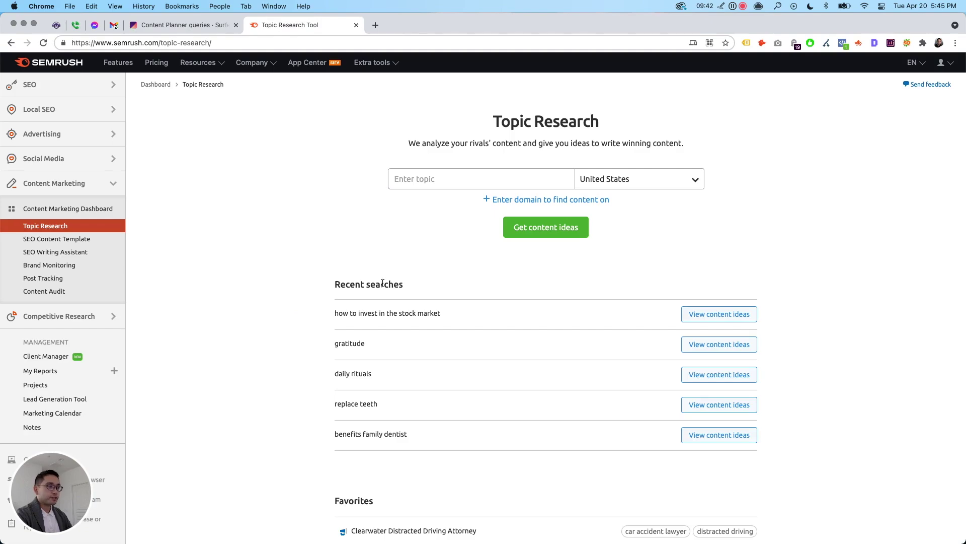
pyautogui.moveTo(336, 313); pyautogui.dragTo(433, 314)
pyautogui.click(433, 314)
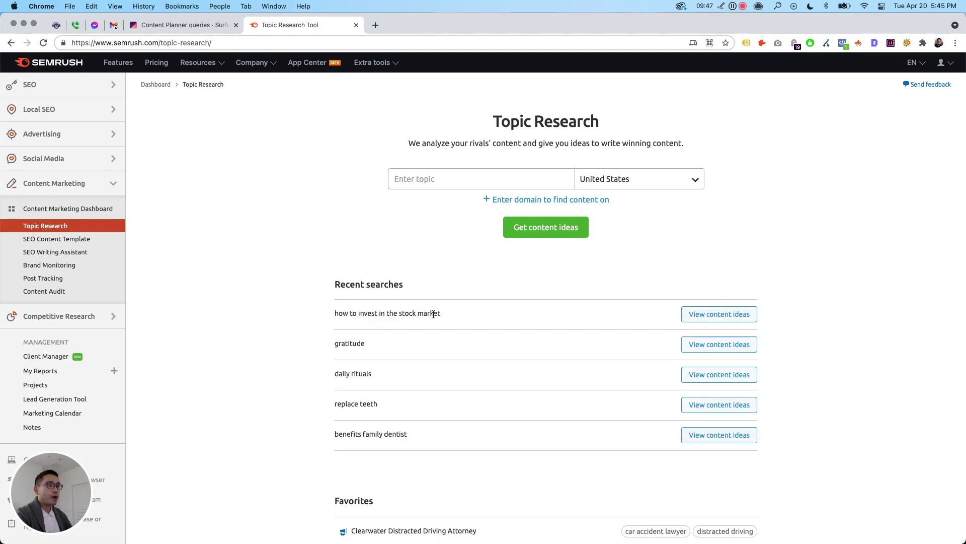
pyautogui.click(740, 320)
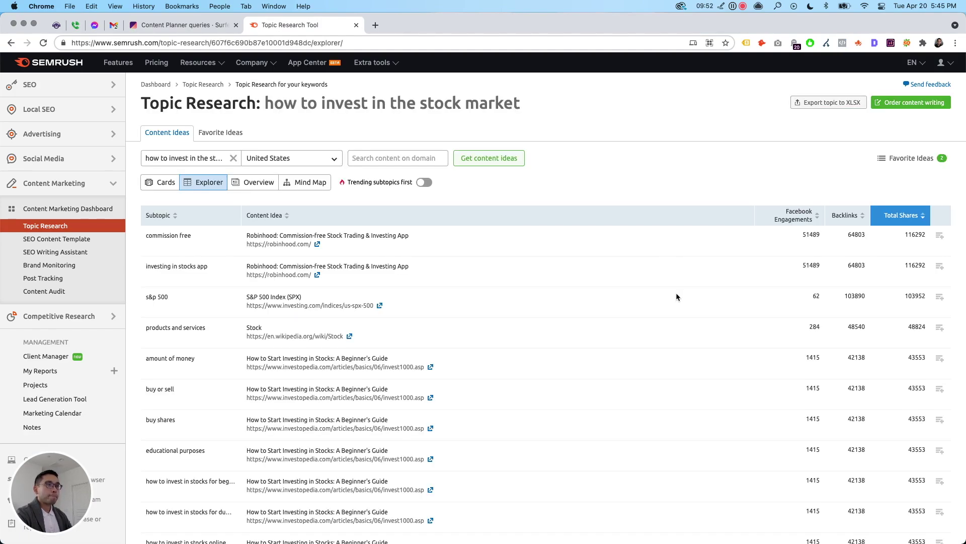
# - Show the content ideas as cards with trending subtopics first, and expand the Investment Advice card
pyautogui.click(165, 181)
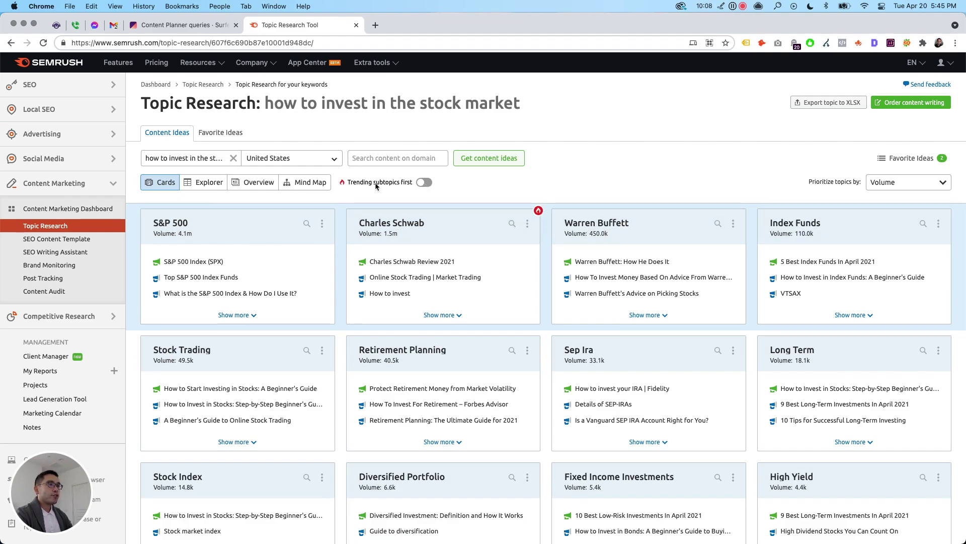
pyautogui.click(424, 183)
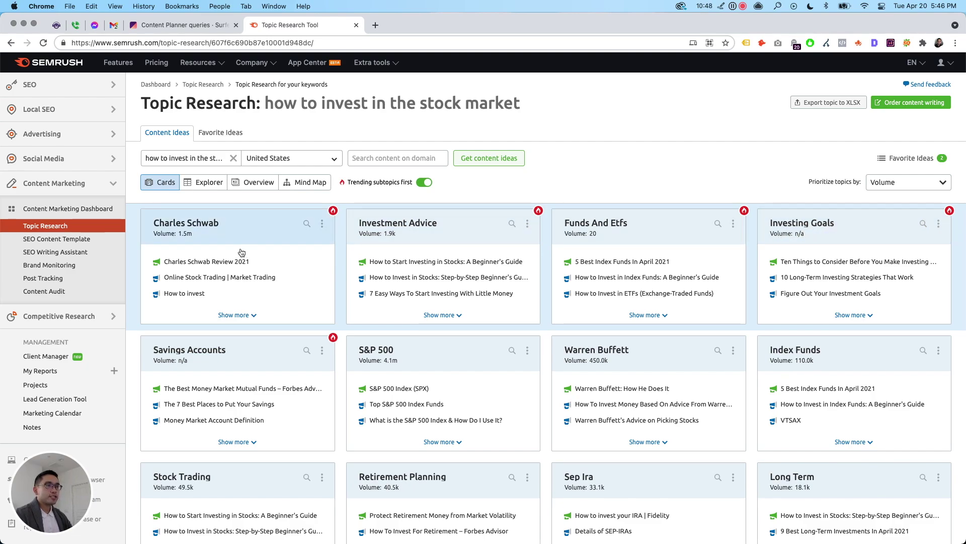
pyautogui.click(408, 230)
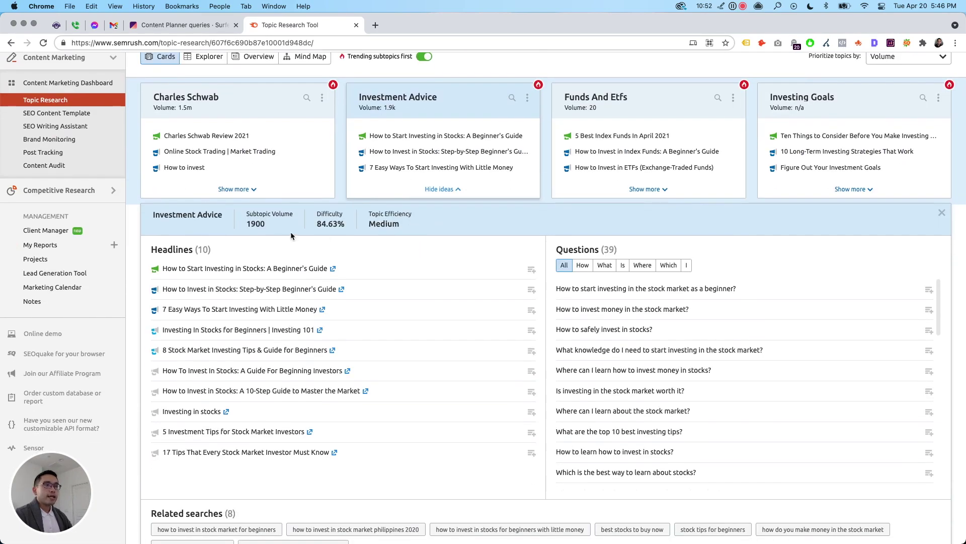
# - Examine the Investment Advice subtopic's volume, difficulty, topic efficiency, headlines and questions
pyautogui.tripleClick(270, 226)
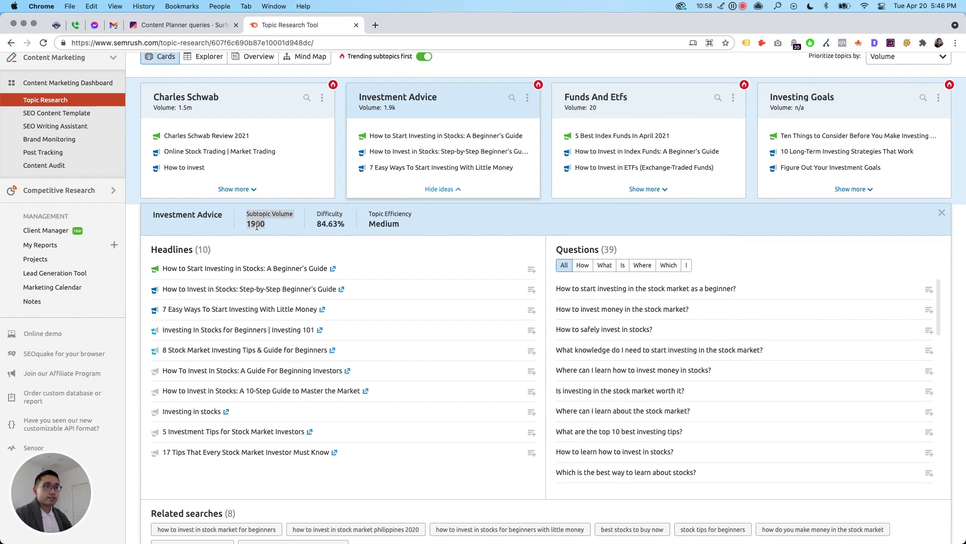
pyautogui.moveTo(320, 220); pyautogui.dragTo(403, 225)
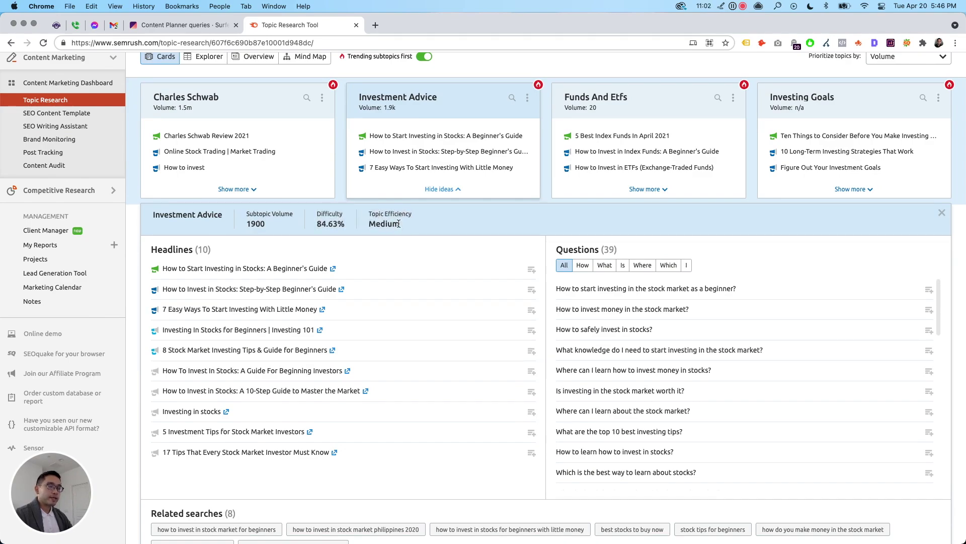
pyautogui.scroll(5, 387, 241)
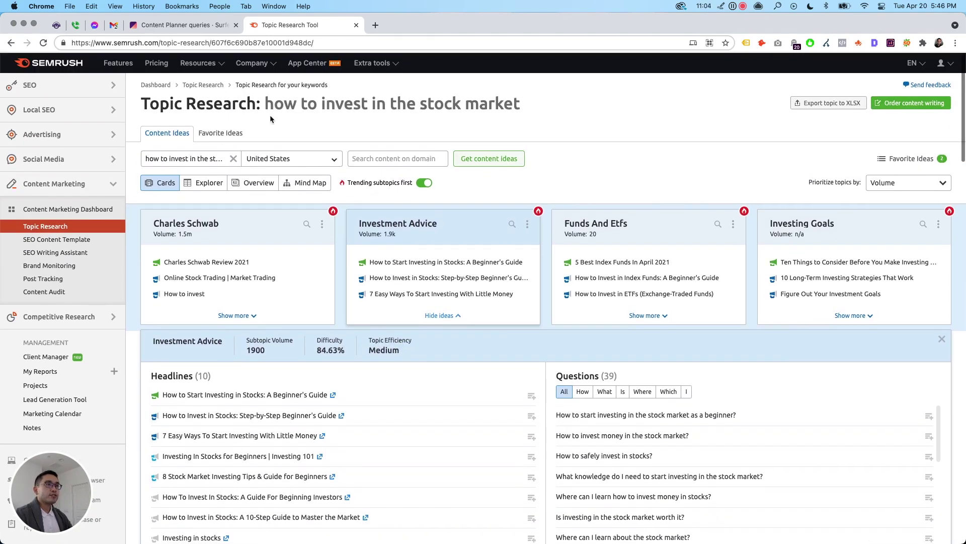
pyautogui.scroll(-8, 342, 201)
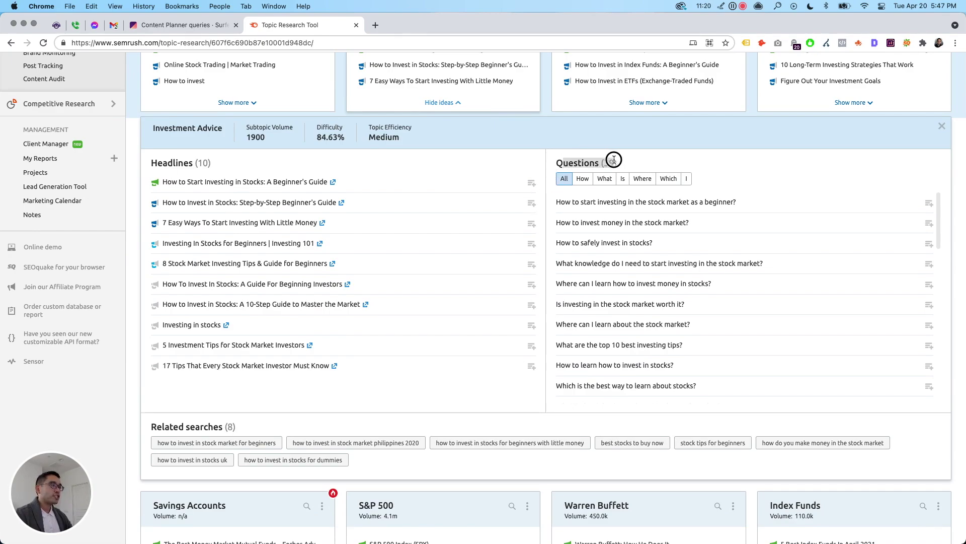
pyautogui.scroll(2, 492, 121)
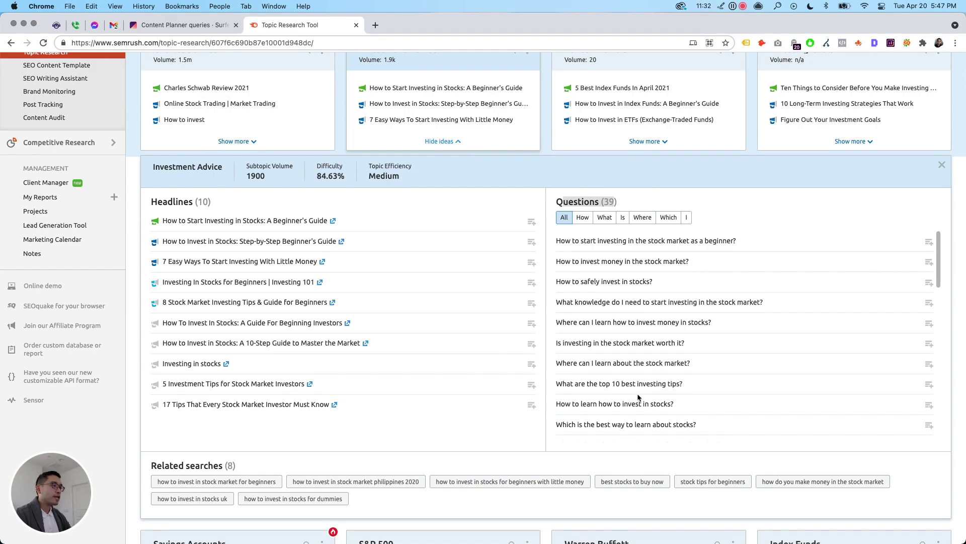
# - View the Investment Advice questions by How, What, Is, Where, Which and I, and return to all questions
pyautogui.click(583, 218)
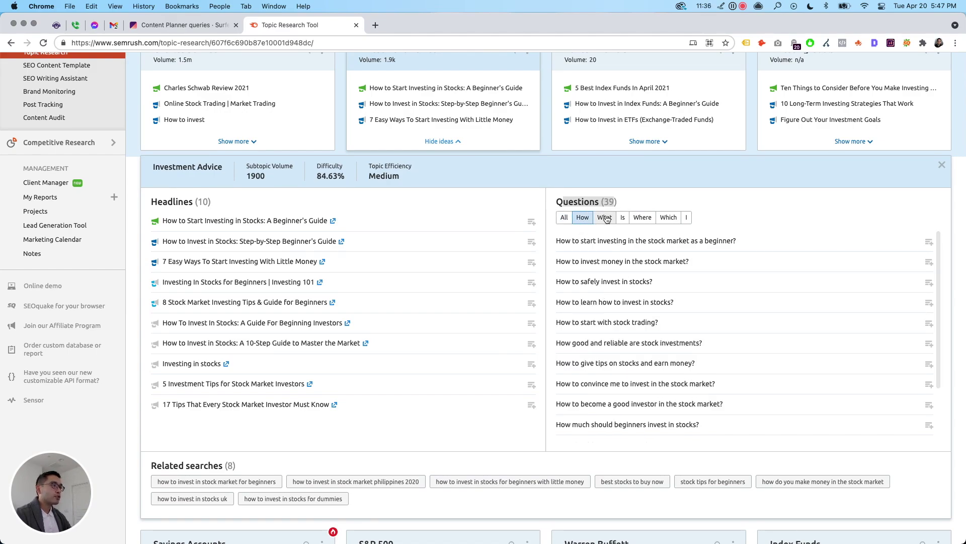
pyautogui.click(606, 219)
pyautogui.click(624, 218)
pyautogui.click(642, 218)
pyautogui.click(669, 218)
pyautogui.click(686, 219)
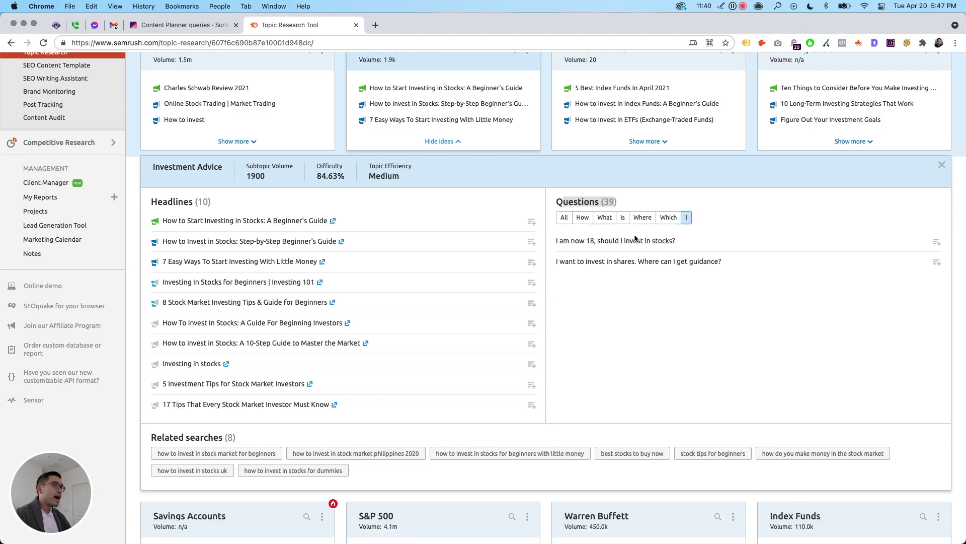
pyautogui.click(565, 221)
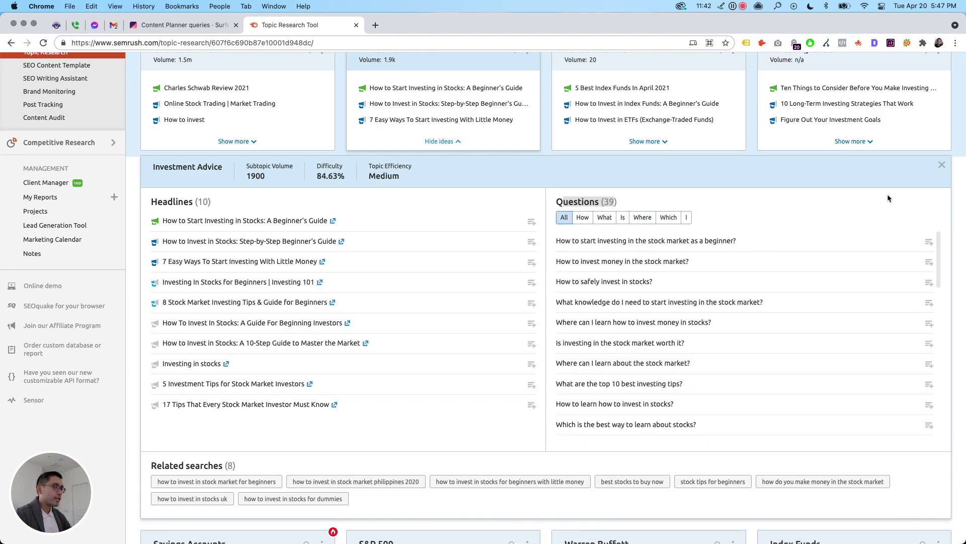
# - Highlight the Related searches heading under Investment Advice and review its suggestions against the expanded card
pyautogui.scroll(-2, 630, 245)
pyautogui.moveTo(151, 465); pyautogui.dragTo(255, 470)
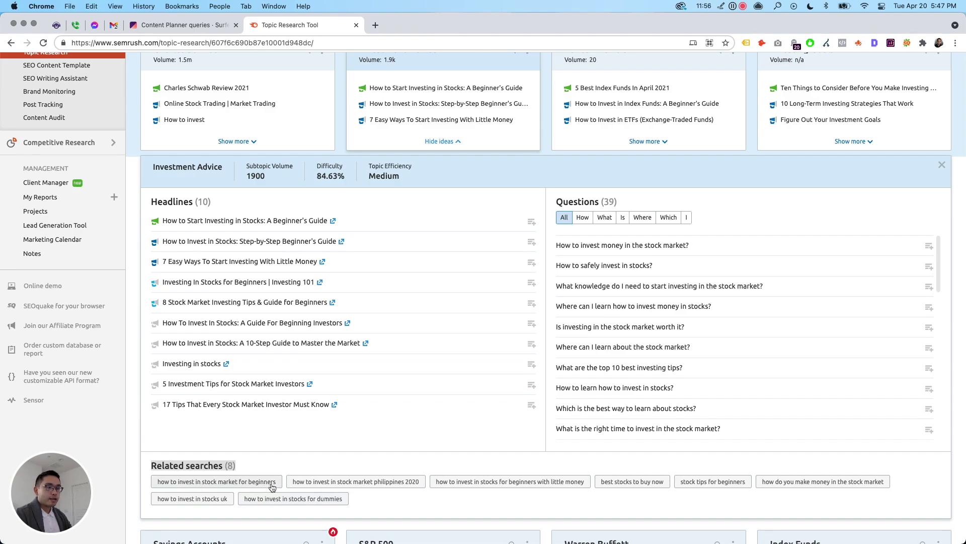
pyautogui.scroll(3, 271, 483)
pyautogui.scroll(4, 383, 173)
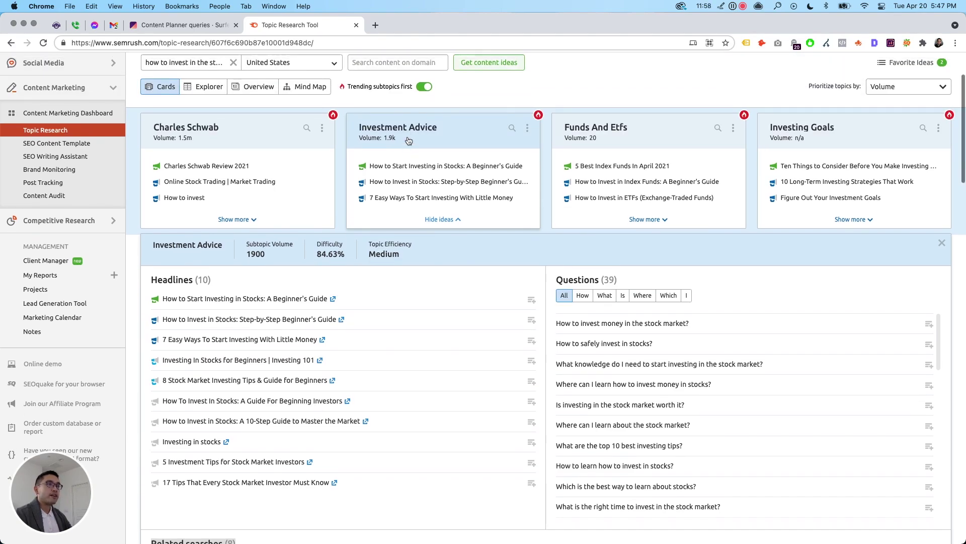
pyautogui.scroll(1, 396, 181)
pyautogui.scroll(-6, 402, 151)
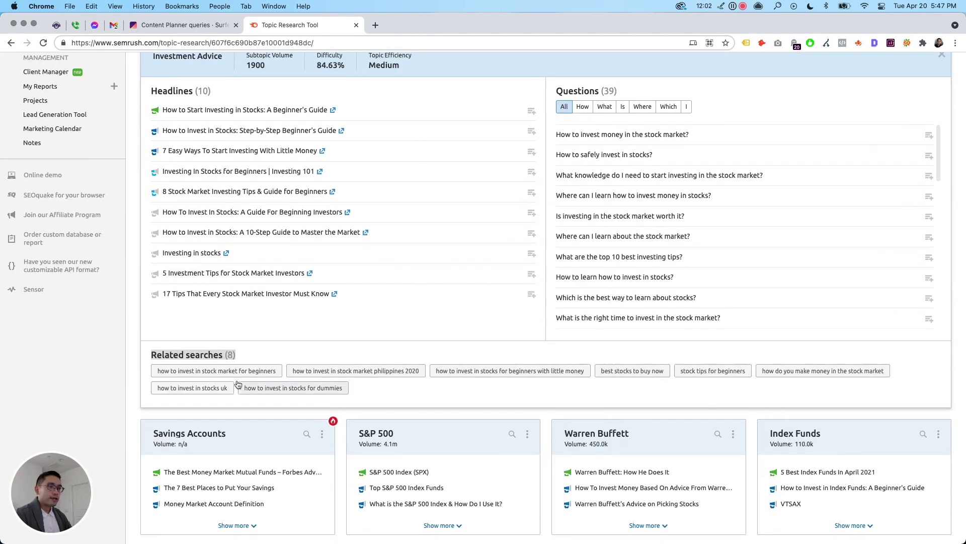
# - Start a new topic research from the related search "how to invest in stock market for beginners"
pyautogui.click(207, 373)
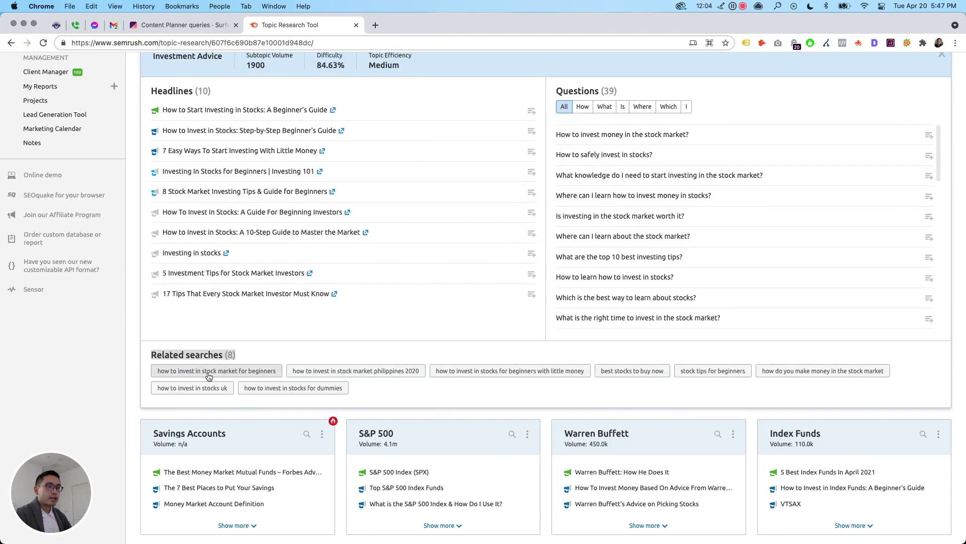
pyautogui.scroll(3, 322, 298)
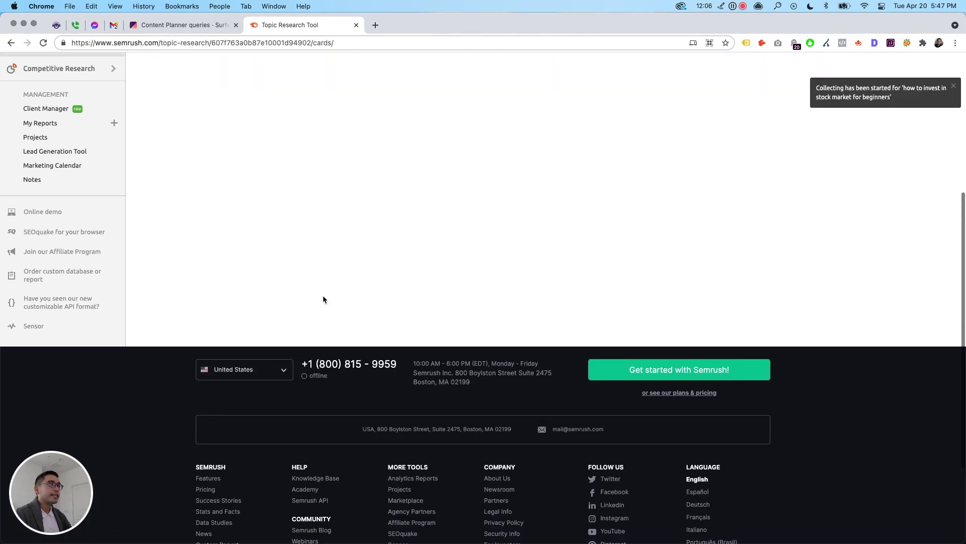
pyautogui.scroll(5, 412, 290)
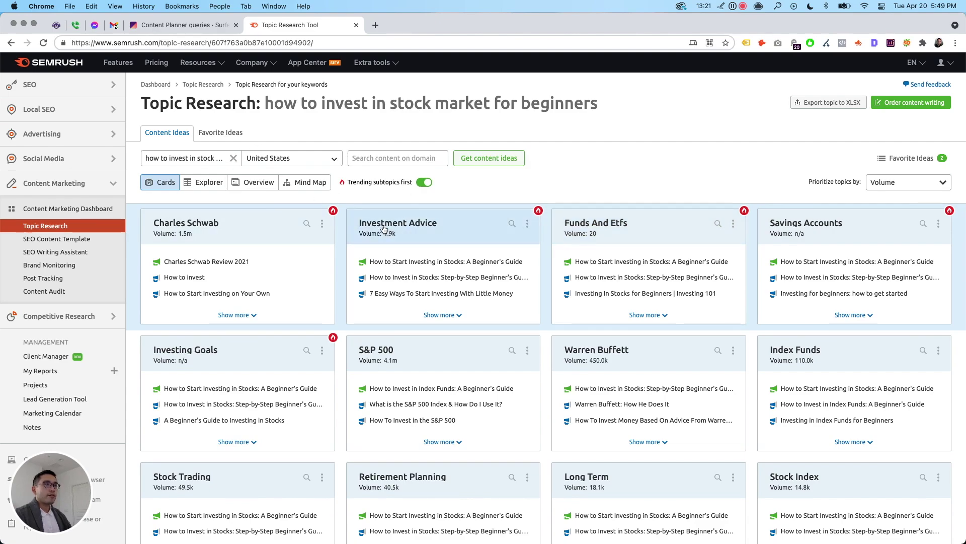
# - Browse the subtopic cards of the "how to invest in stock market for beginners" topic research
pyautogui.scroll(-10, 266, 271)
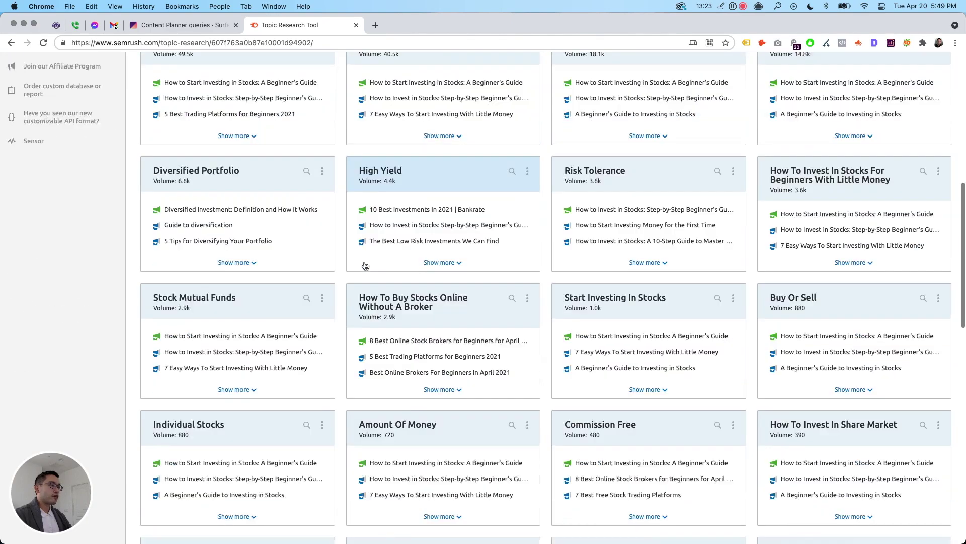
pyautogui.scroll(10, 367, 265)
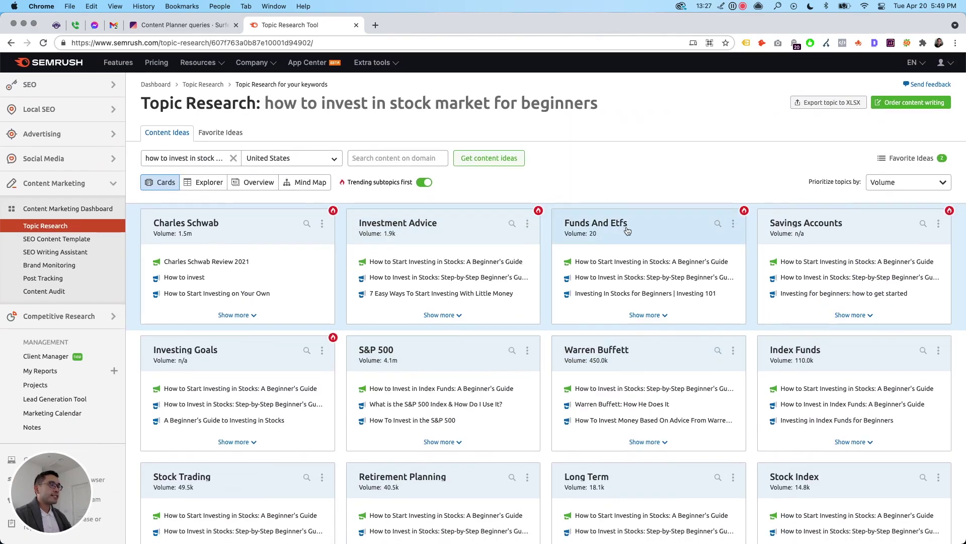
pyautogui.scroll(-2, 381, 345)
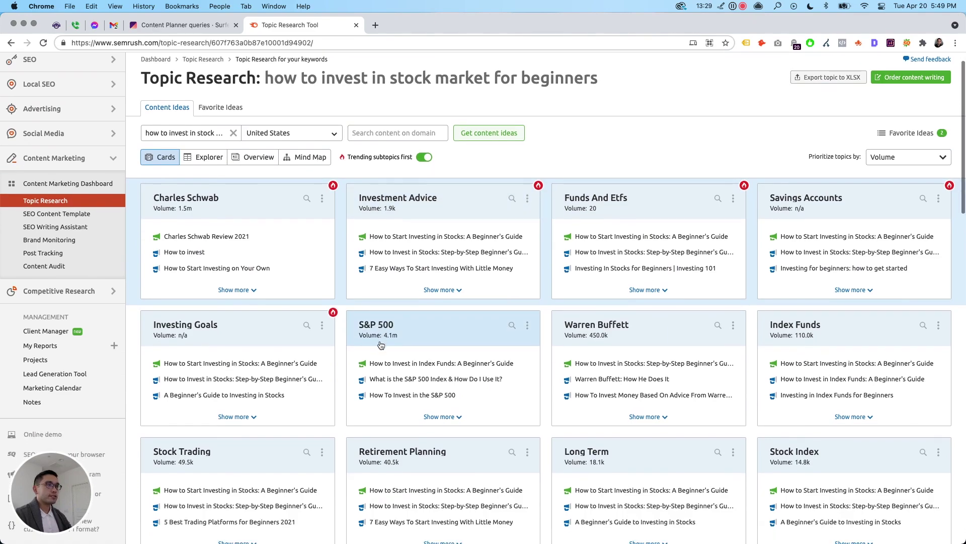
pyautogui.scroll(-10, 381, 344)
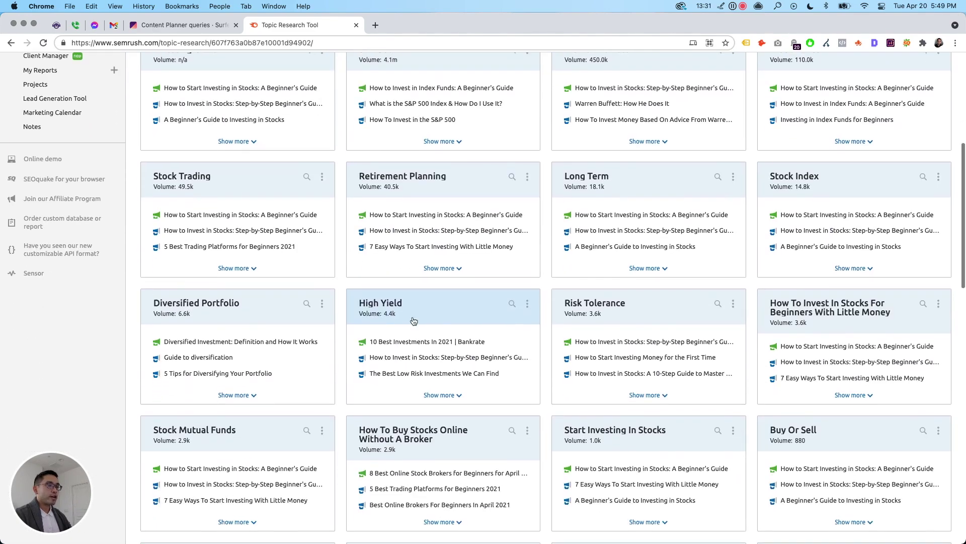
pyautogui.scroll(-1, 414, 321)
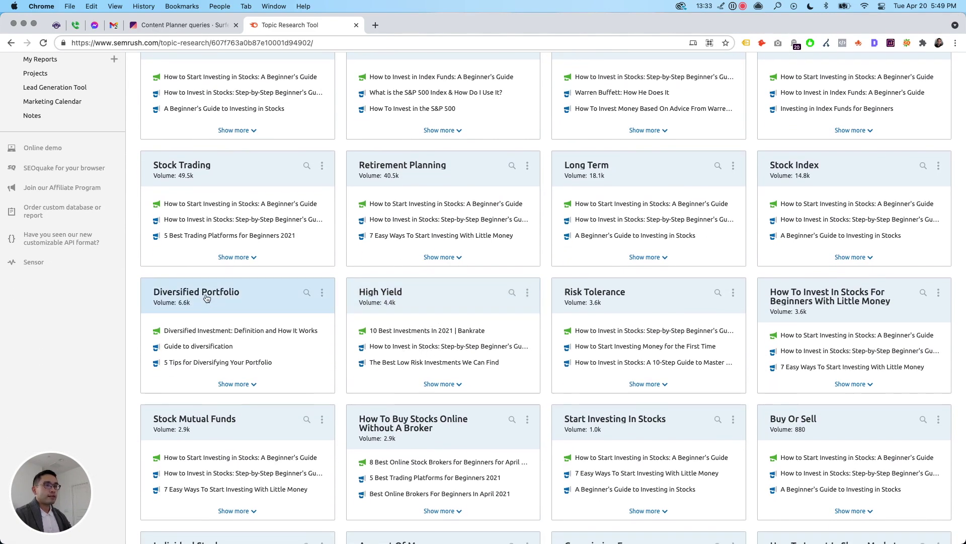
pyautogui.scroll(11, 276, 355)
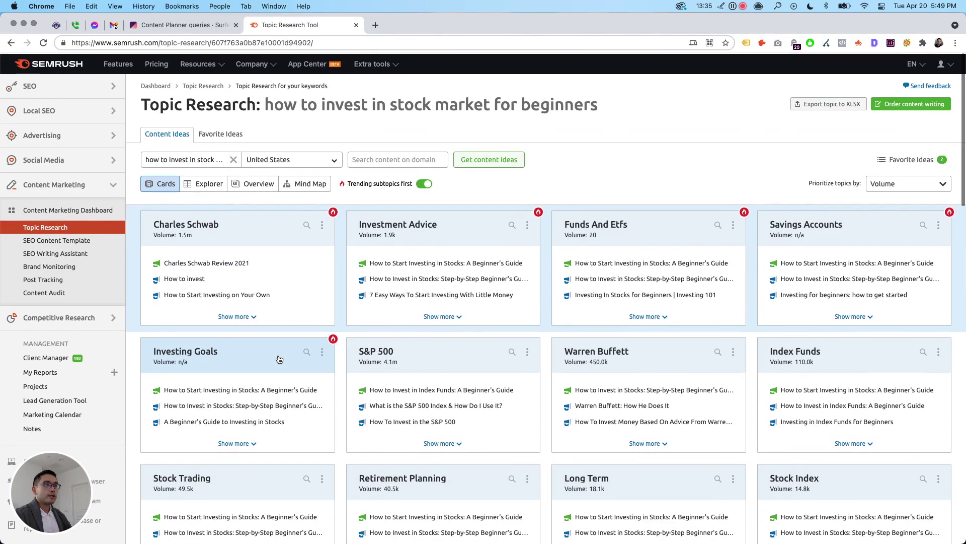
# - Return to the Topic Research start page, reopen "how to invest in the stock market", and look over its subtopic cards
pyautogui.click(115, 222)
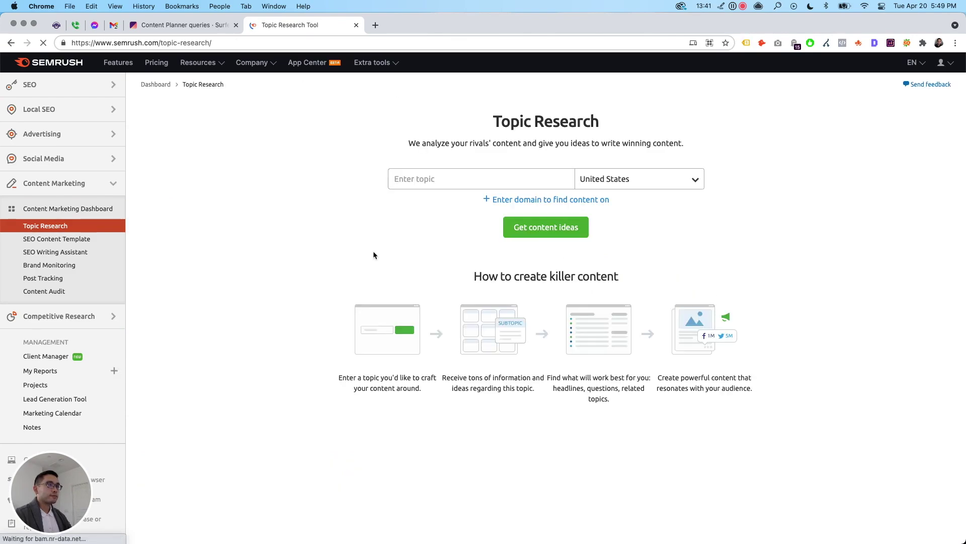
pyautogui.click(693, 344)
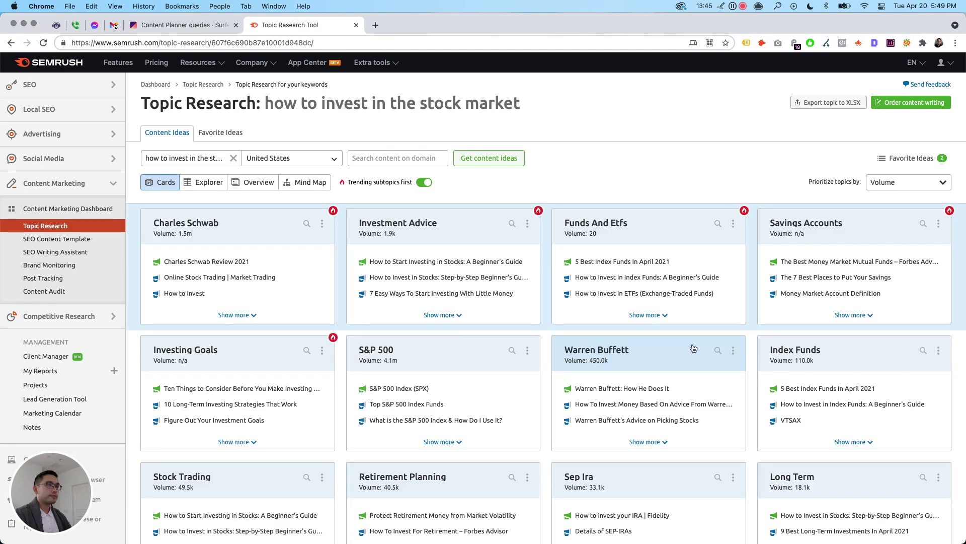
pyautogui.scroll(-5, 439, 330)
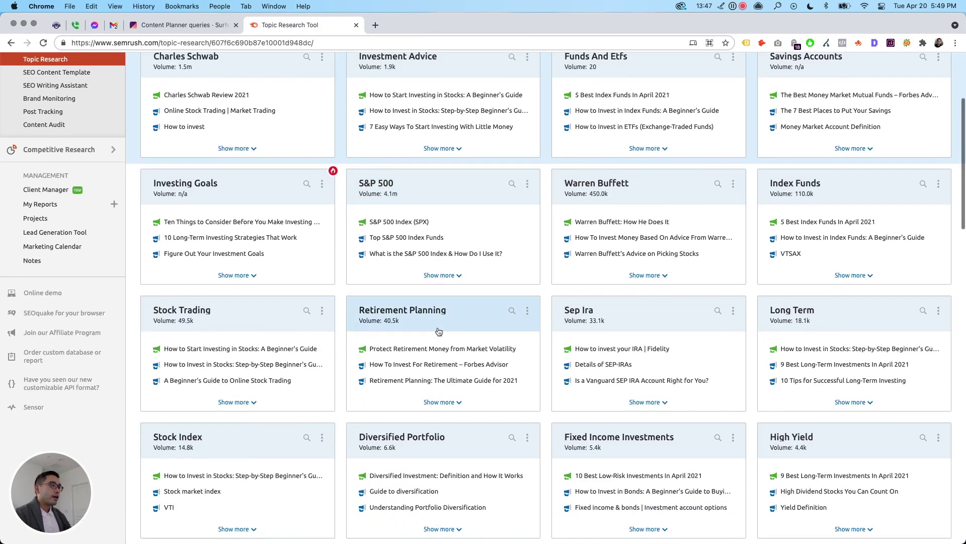
pyautogui.scroll(5, 589, 312)
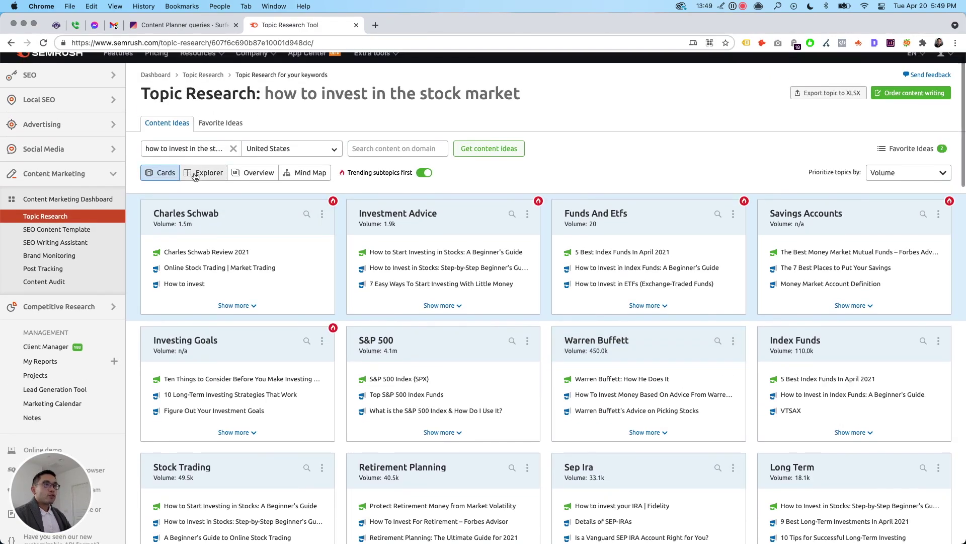
# - View the topic in Explorer and Overview, highlighting the "Top 10 Headlines by backlinks" and "10 Interesting Questions" headings
pyautogui.click(195, 173)
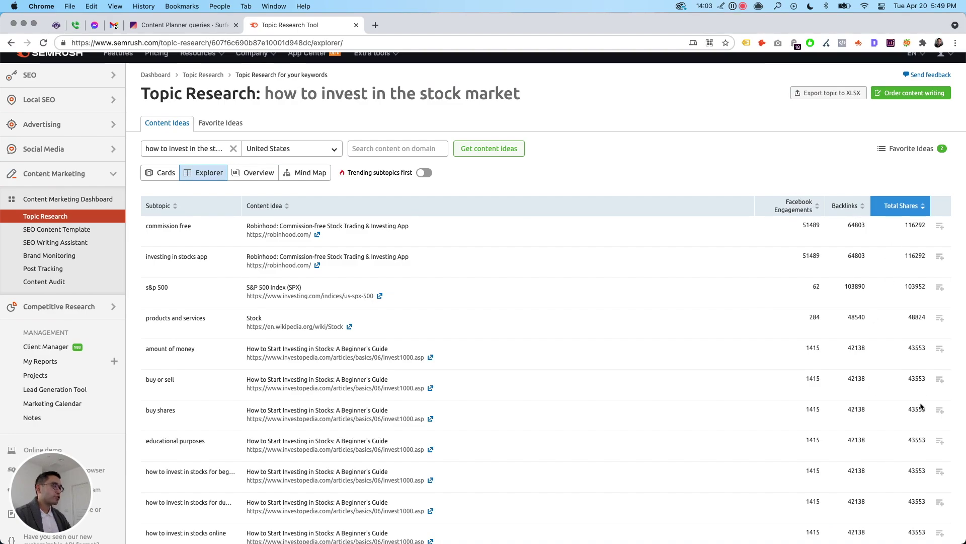
pyautogui.click(237, 173)
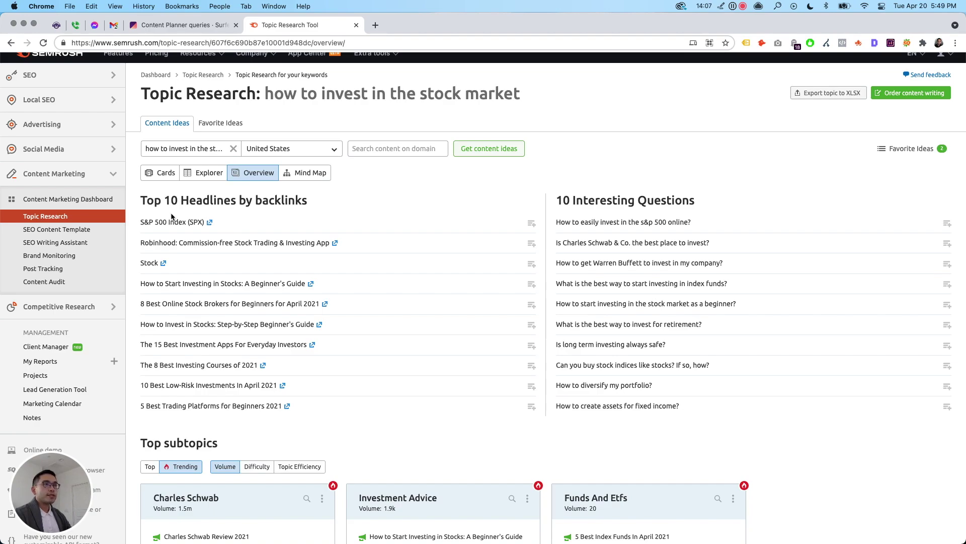
pyautogui.moveTo(142, 201); pyautogui.dragTo(305, 199)
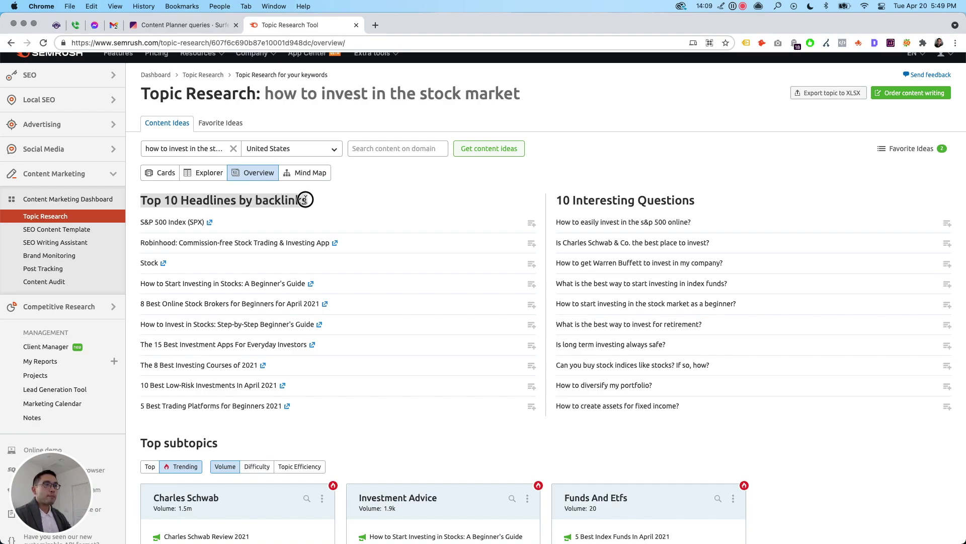
pyautogui.moveTo(556, 200); pyautogui.dragTo(688, 201)
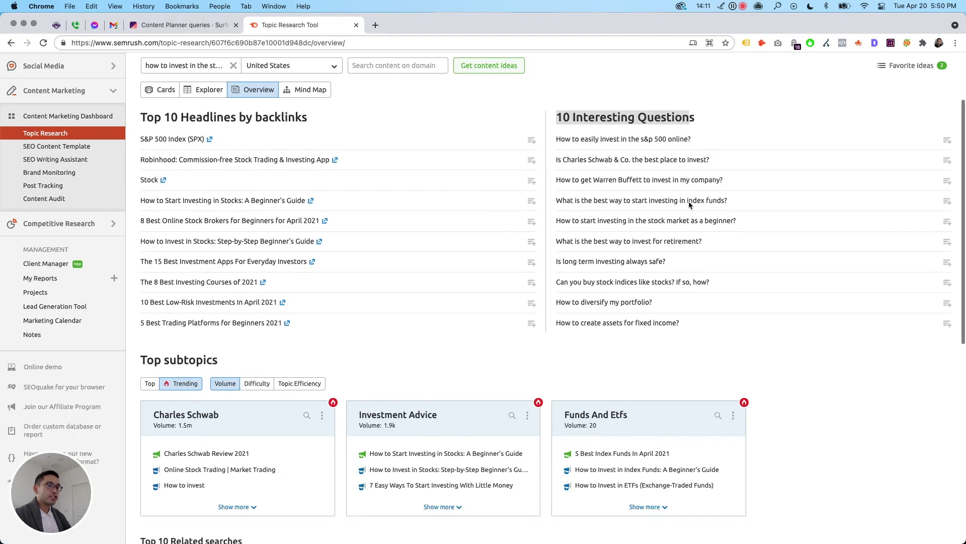
# - Highlight the "Top subtopics" heading in the Overview, and open the "educational purposes" subtopic from the Mind Map view
pyautogui.scroll(-3, 687, 201)
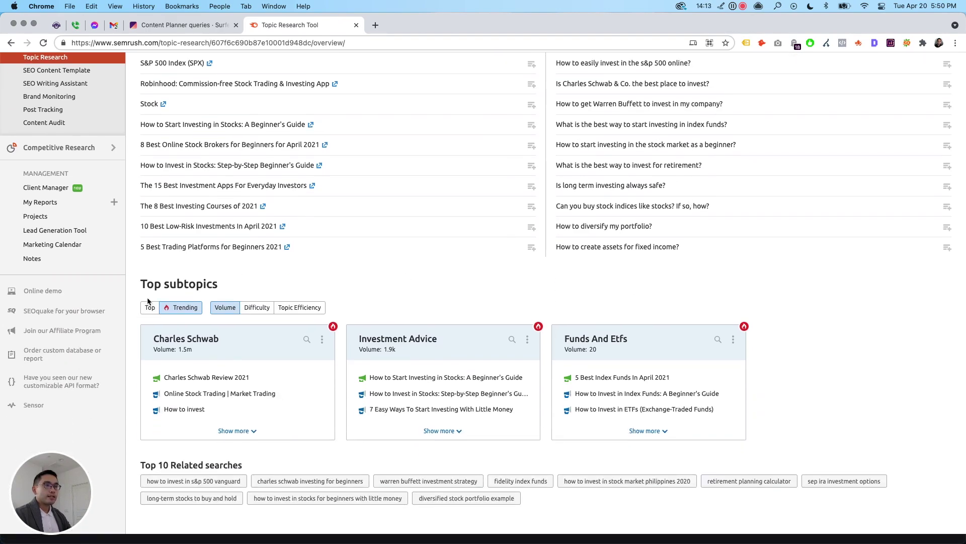
pyautogui.moveTo(145, 288); pyautogui.dragTo(206, 285)
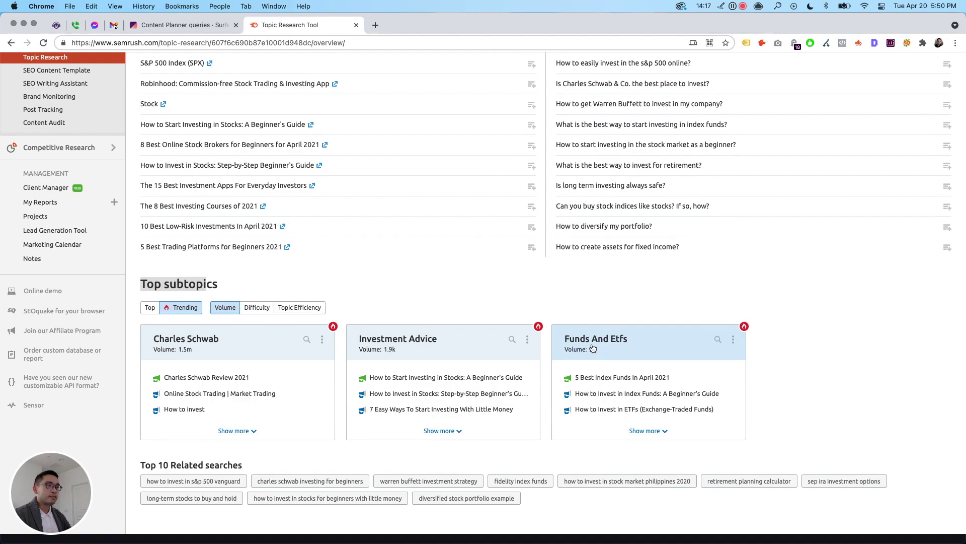
pyautogui.scroll(3, 450, 361)
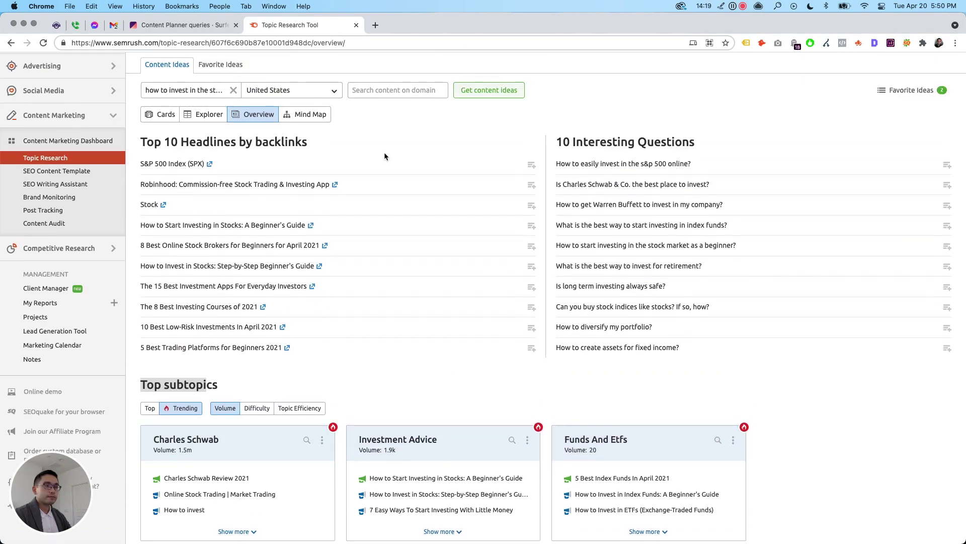
pyautogui.click(309, 115)
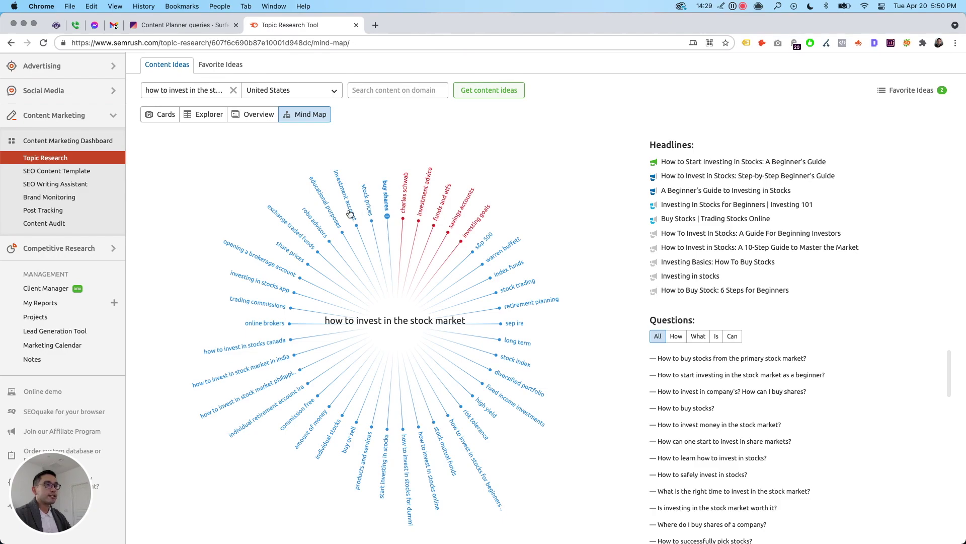
pyautogui.click(330, 216)
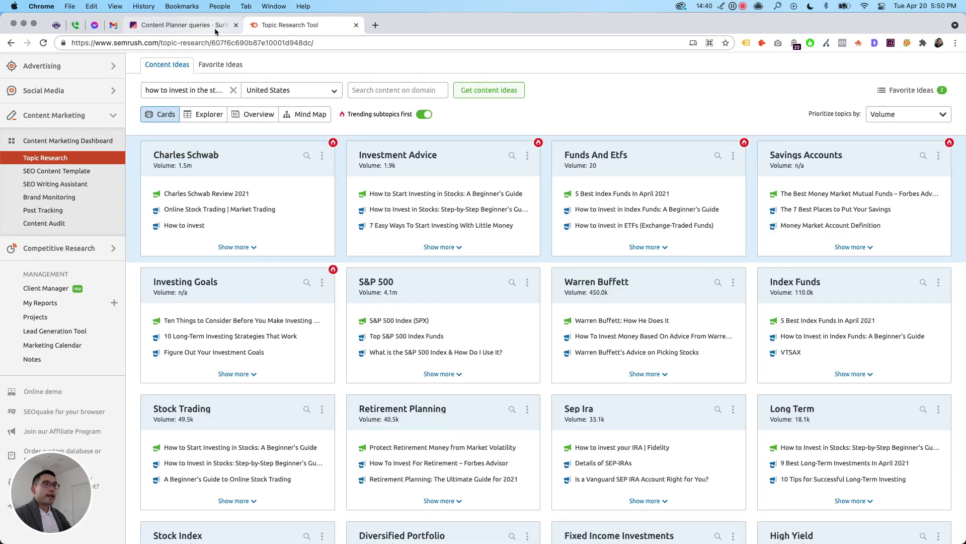
# - Switch to Surfer's Content Planner, open the "how to invest in the stock market" query, and look over its keyword clusters
pyautogui.click(210, 23)
pyautogui.scroll(-5, 321, 382)
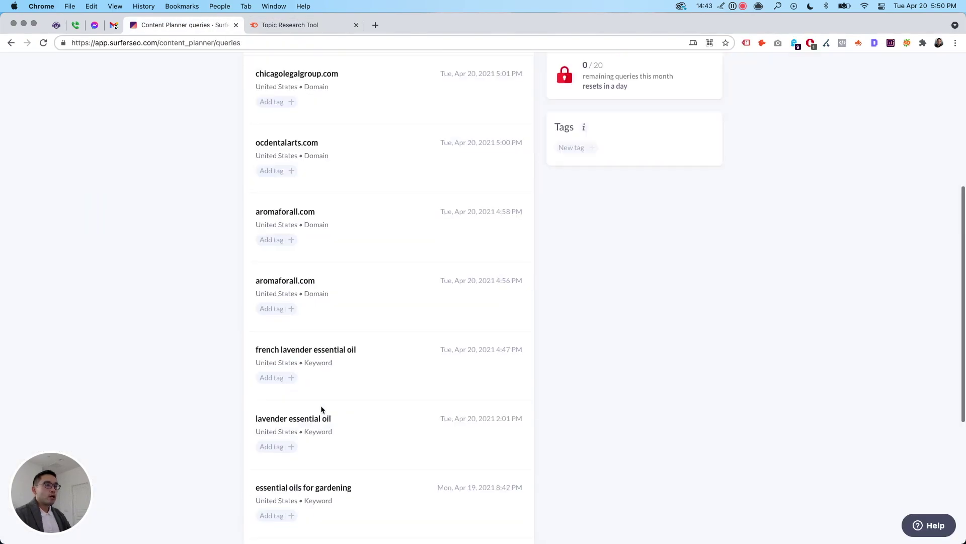
pyautogui.scroll(-5, 320, 403)
pyautogui.click(317, 375)
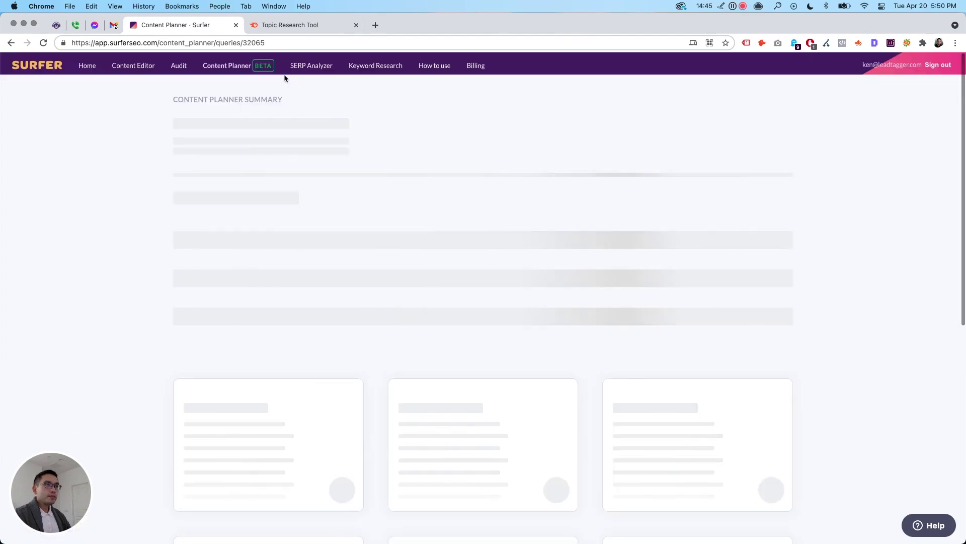
pyautogui.scroll(-4, 301, 156)
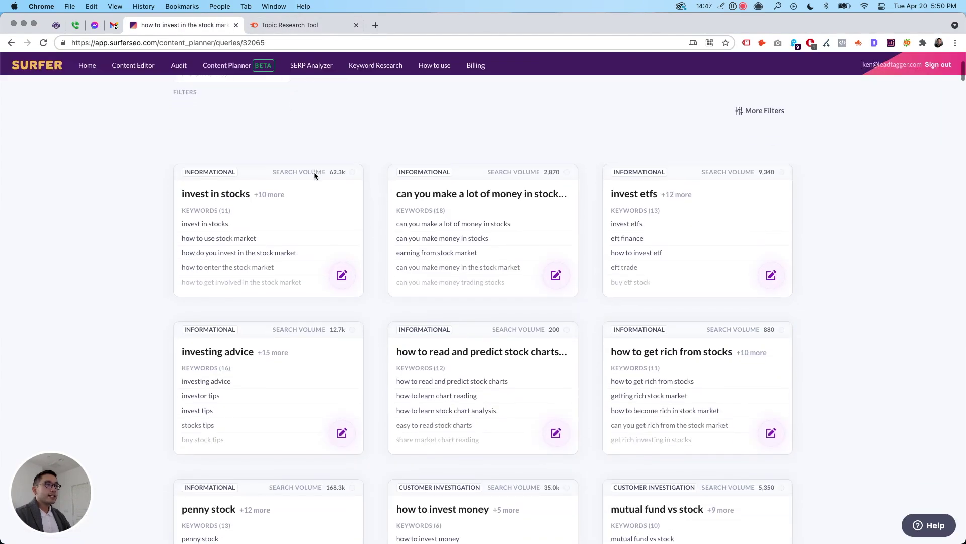
pyautogui.scroll(3, 395, 221)
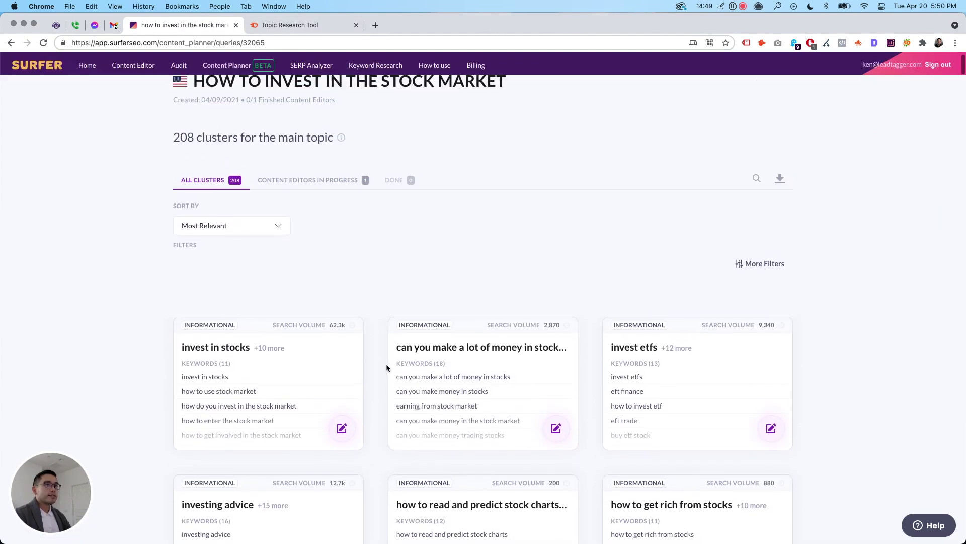
pyautogui.scroll(-2, 338, 245)
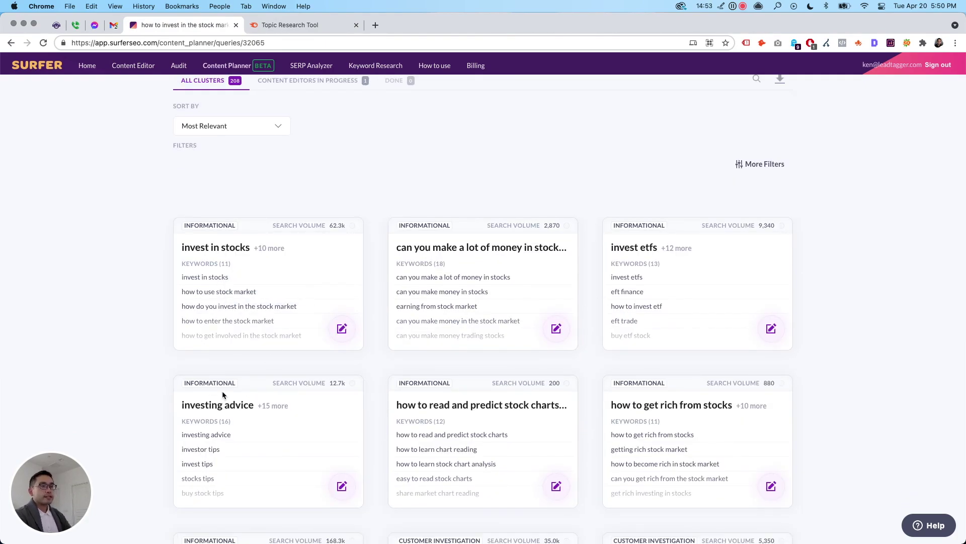
pyautogui.scroll(-5, 222, 390)
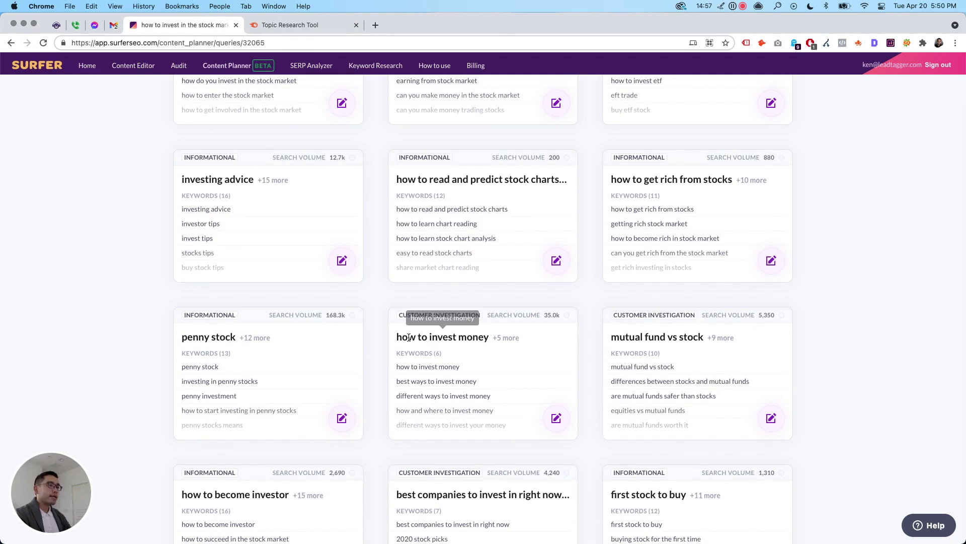
# - Take the text "ow to invest mon" from Surfer's "how to invest money" cluster title and find it on Semrush's Topic Research page
pyautogui.moveTo(403, 338); pyautogui.dragTo(476, 338)
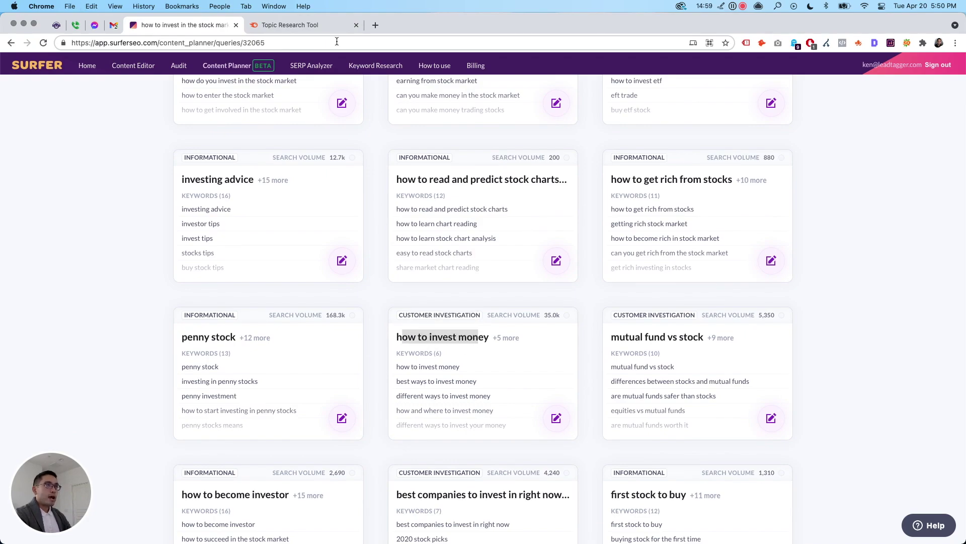
pyautogui.click(313, 29)
pyautogui.scroll(2, 544, 150)
pyautogui.press('super+f')
pyautogui.write('ow to invest mon')
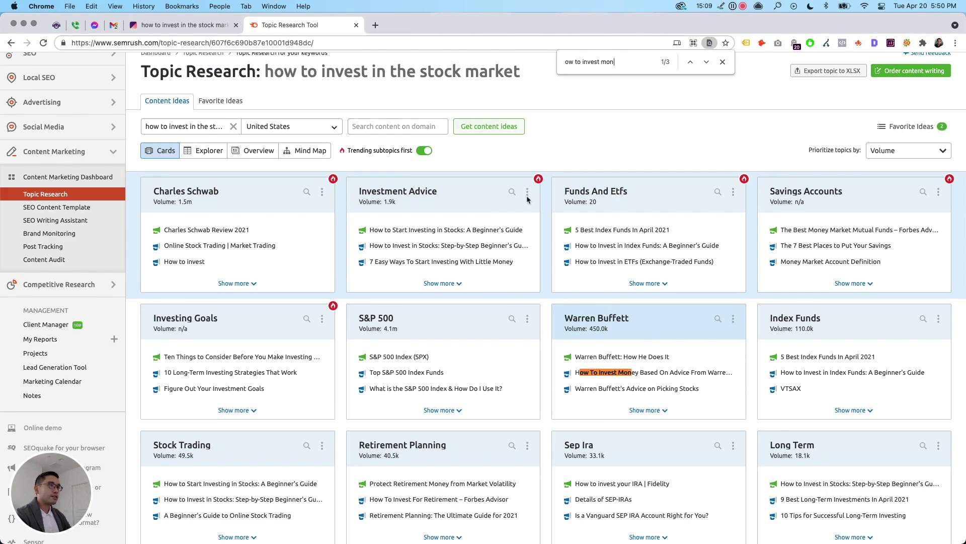
# - Copy part of Surfer's "penny stock" cluster title and search Semrush's Topic Research page for "enny stoc" and "penn"
pyautogui.click(205, 26)
pyautogui.scroll(-1, 291, 300)
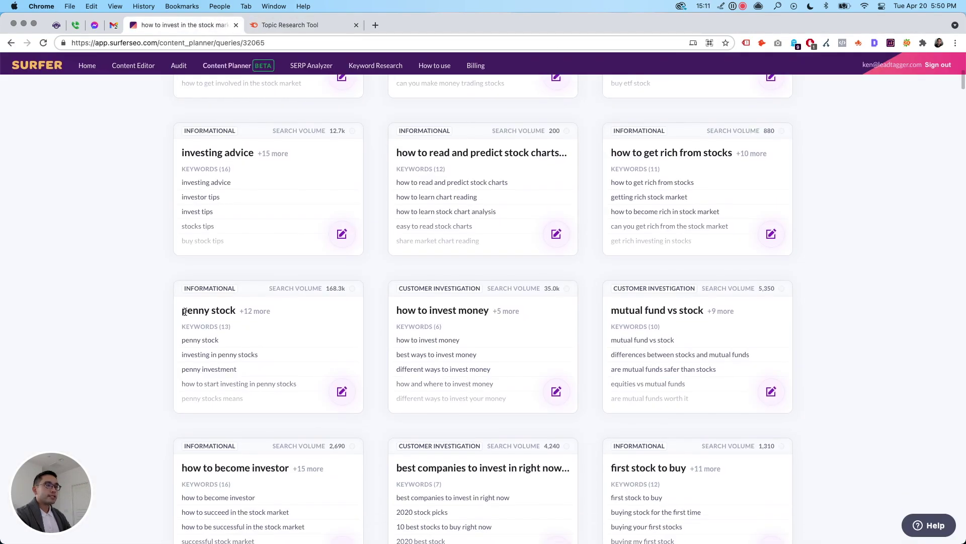
pyautogui.moveTo(185, 312); pyautogui.dragTo(249, 306)
pyautogui.press('super+c')
pyautogui.click(330, 29)
pyautogui.tripleClick(582, 57)
pyautogui.press('super+v')
pyautogui.scroll(-20, 647, 194)
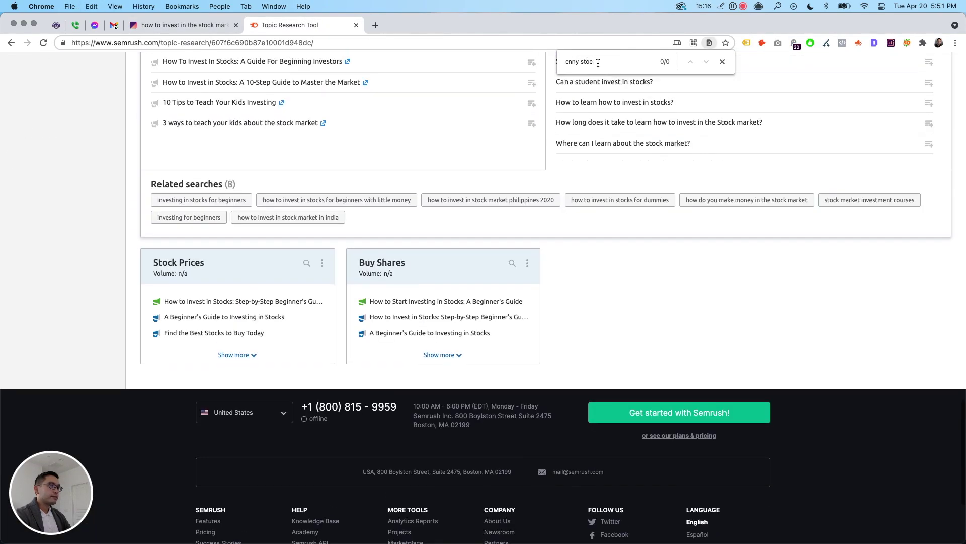
pyautogui.moveTo(598, 64); pyautogui.dragTo(541, 70)
pyautogui.write('penn')
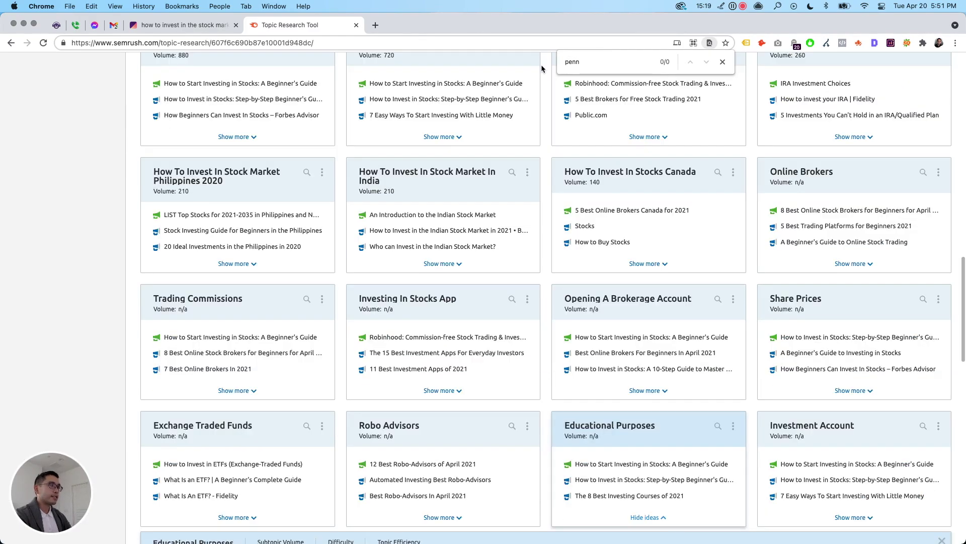
# - Copy "companies" from Surfer's "best companies to invest in right now" cluster title and search Semrush's Topic Research page for it
pyautogui.click(175, 26)
pyautogui.scroll(-3, 503, 372)
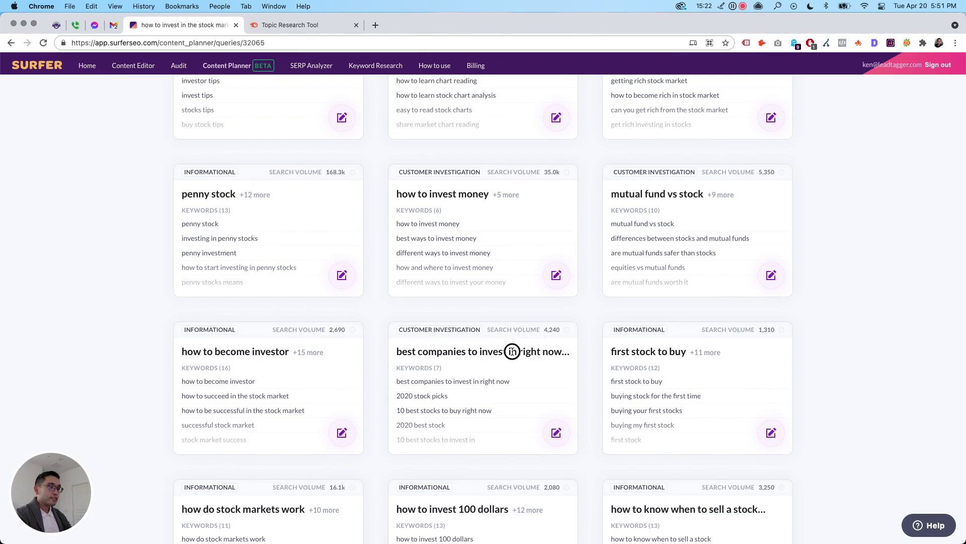
pyautogui.doubleClick(433, 353)
pyautogui.press('super+c')
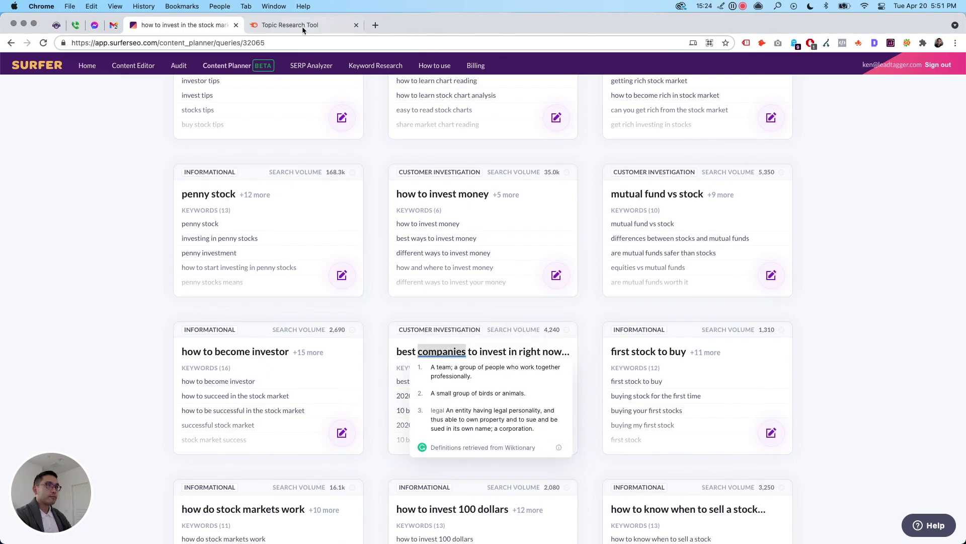
pyautogui.click(304, 29)
pyautogui.press('super+f')
pyautogui.press('super+v')
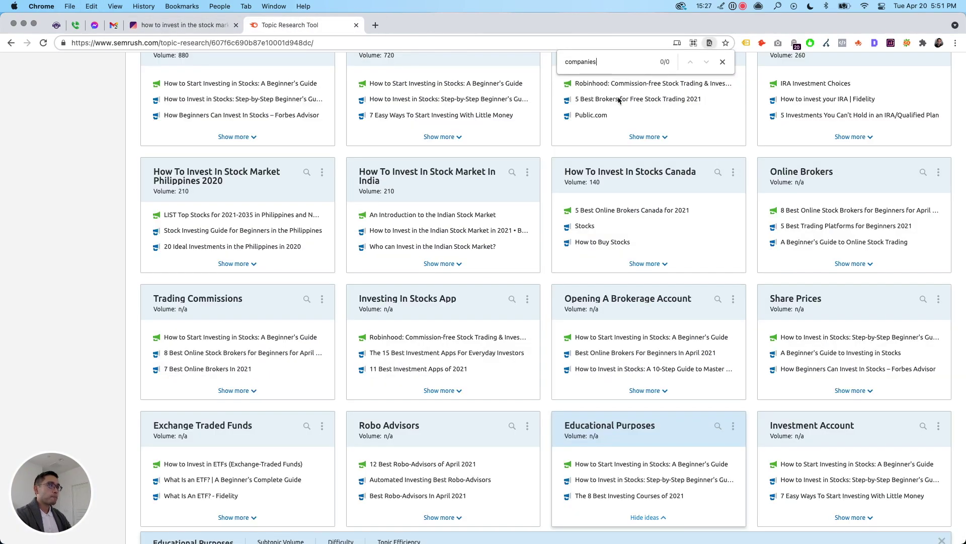
pyautogui.scroll(10, 633, 134)
pyautogui.scroll(5, 634, 139)
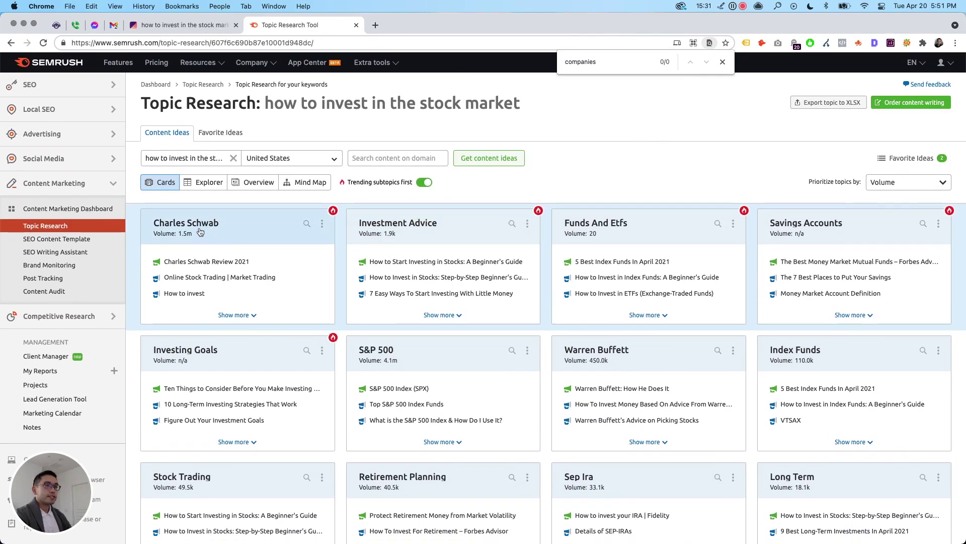
# - Copy text from Semrush's "Charles Schwab" subtopic title and search Surfer's Content Planner clusters for "Charles"
pyautogui.moveTo(157, 227); pyautogui.dragTo(200, 224)
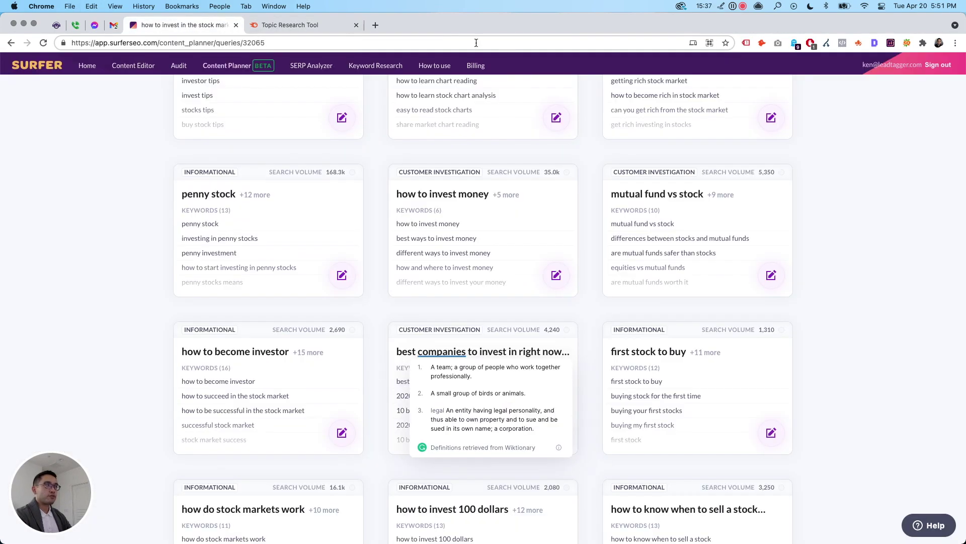
pyautogui.press('super+f')
pyautogui.press('super+v')
pyautogui.doubleClick(598, 62)
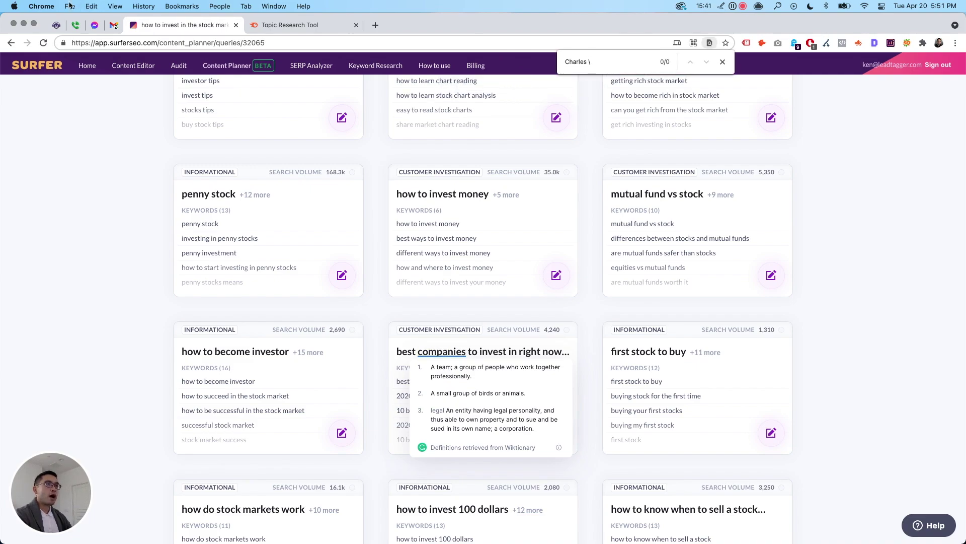
# - Copy the "Savings Accounts" subtopic title from Semrush, search Surfer's Content Planner clusters for it, and close the page search
pyautogui.click(281, 25)
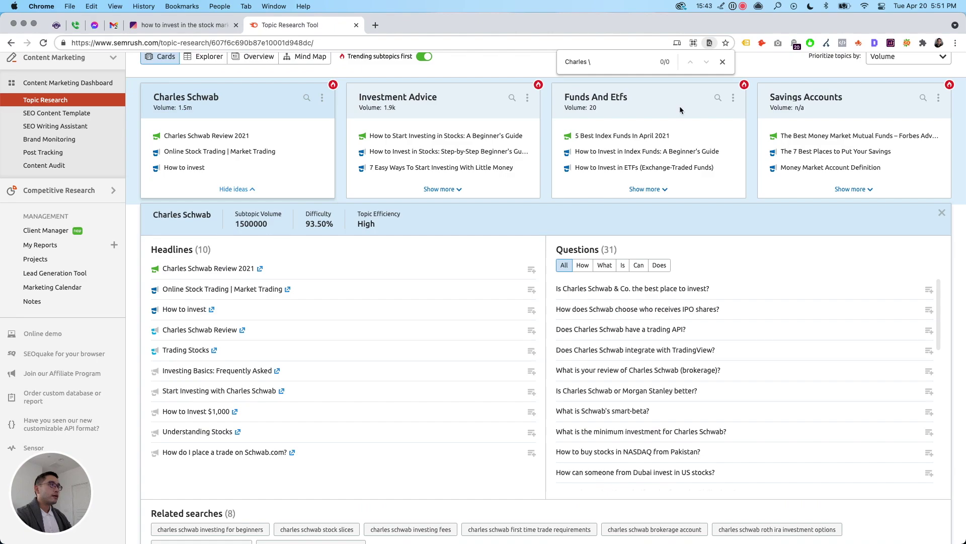
pyautogui.click(792, 99)
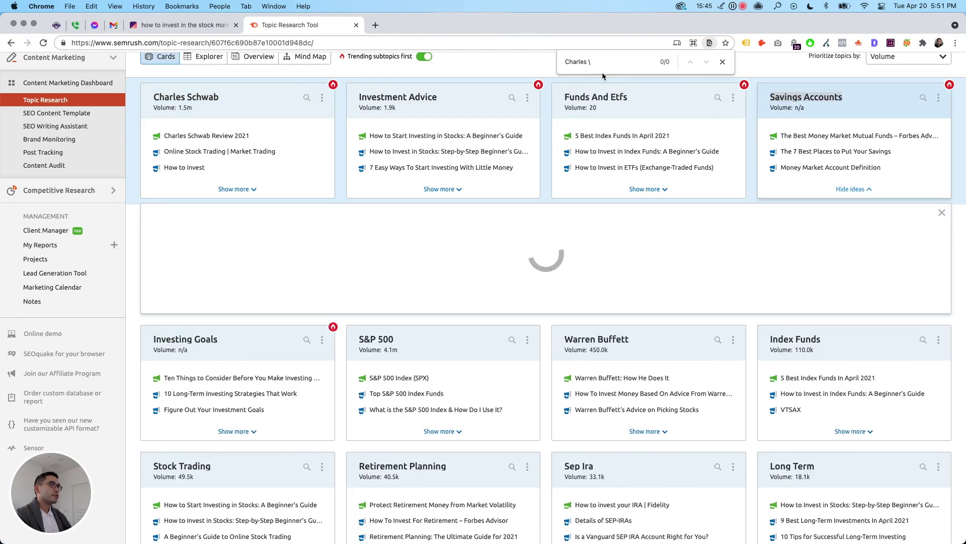
pyautogui.click(160, 23)
pyautogui.tripleClick(606, 59)
pyautogui.press('super+v')
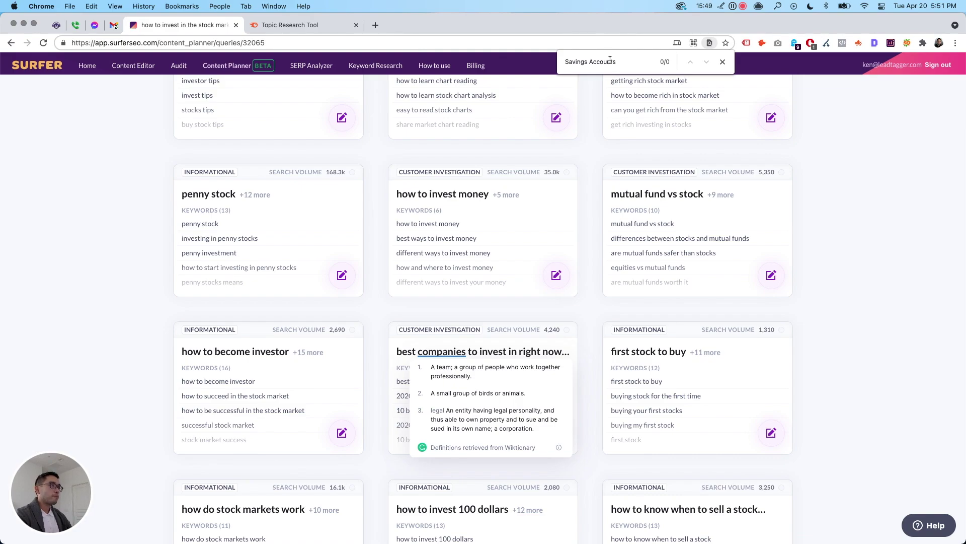
pyautogui.scroll(10, 366, 238)
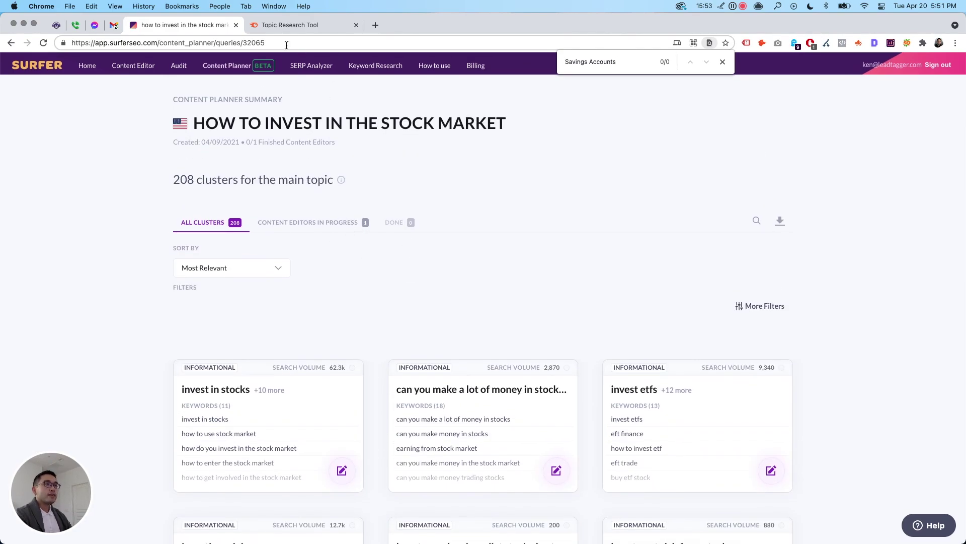
pyautogui.click(722, 61)
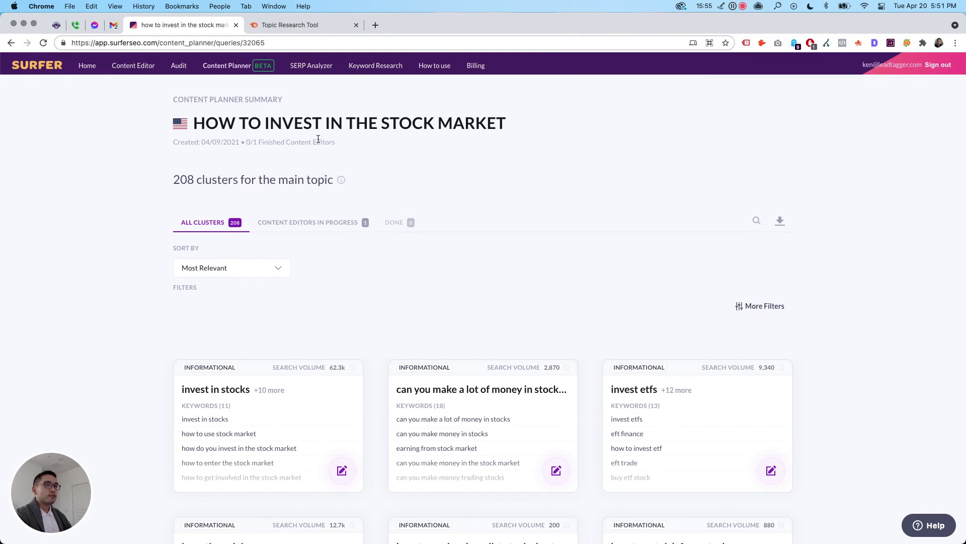
# - Browse Surfer's keyword clusters, and open the "how to become investor" cluster to view its keywords before closing it
pyautogui.scroll(-5, 318, 139)
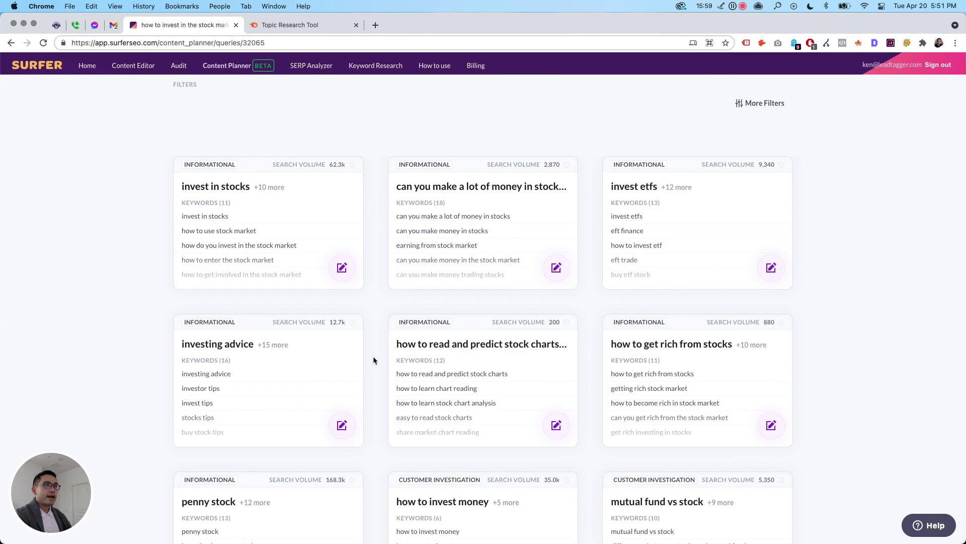
pyautogui.scroll(-4, 336, 298)
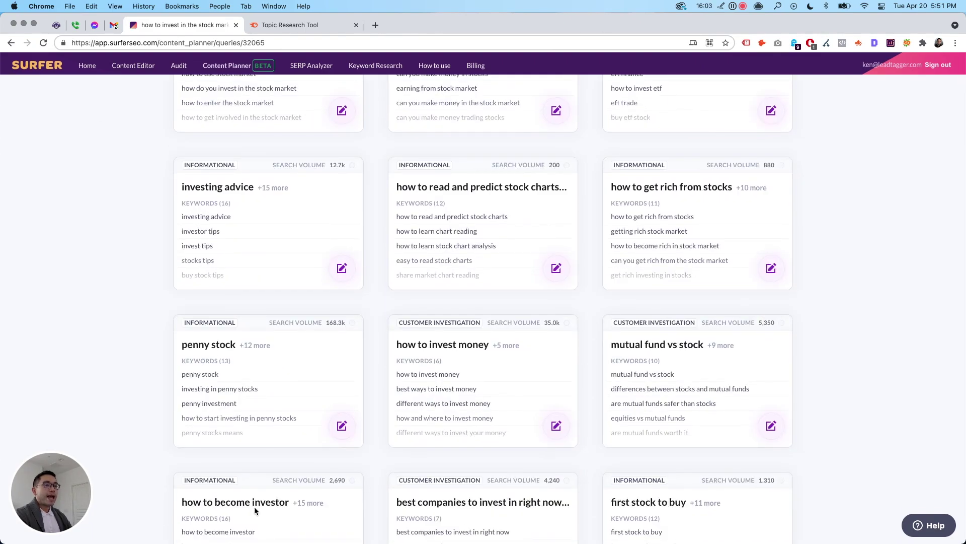
pyautogui.scroll(-3, 196, 504)
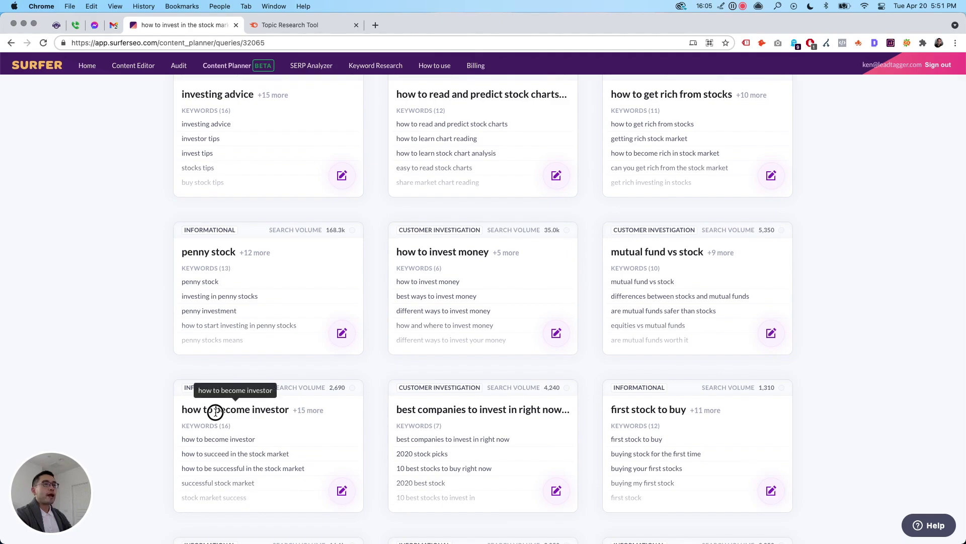
pyautogui.moveTo(188, 410); pyautogui.dragTo(281, 413)
pyautogui.click(260, 456)
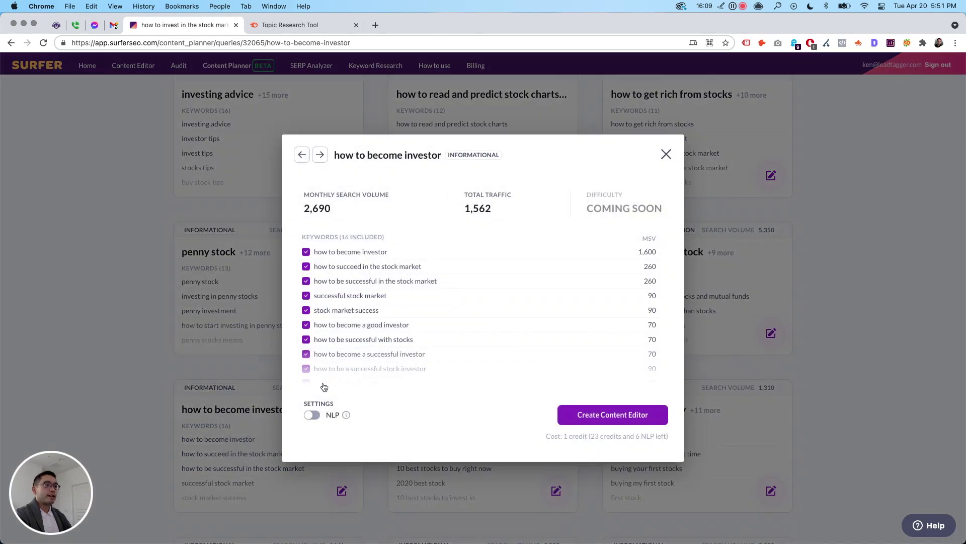
pyautogui.click(666, 155)
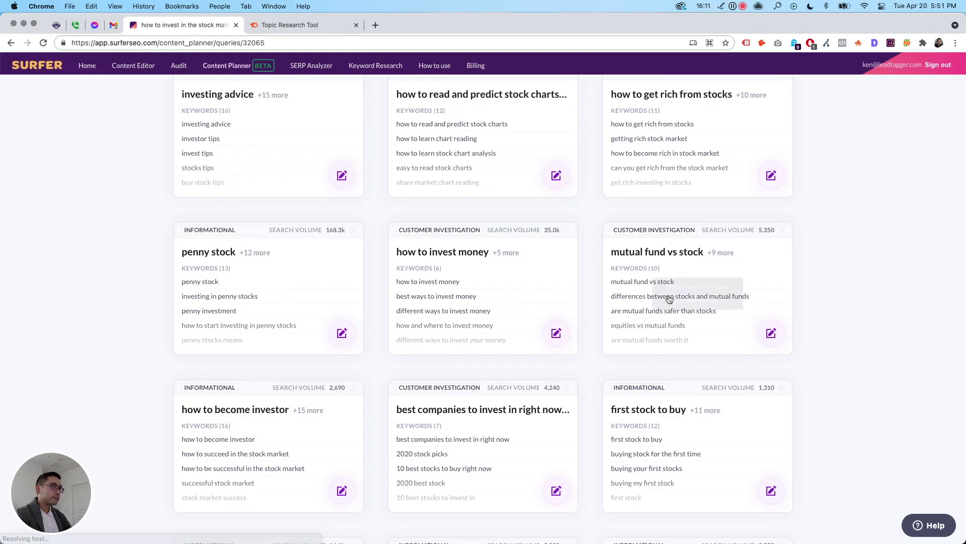
# - View the keywords of the "how to get rich from stocks" cluster, close it, and switch back to Semrush's Topic Research
pyautogui.click(701, 124)
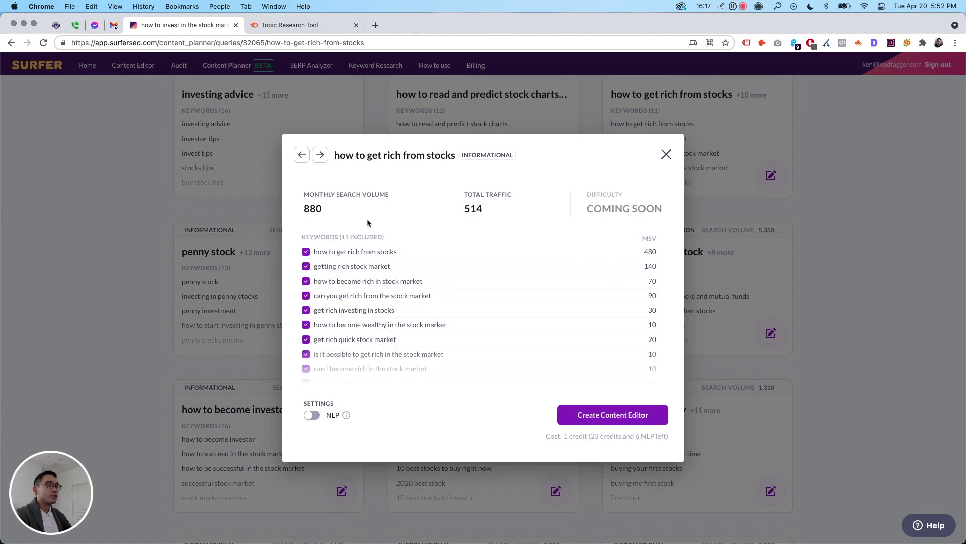
pyautogui.click(666, 155)
pyautogui.scroll(3, 581, 234)
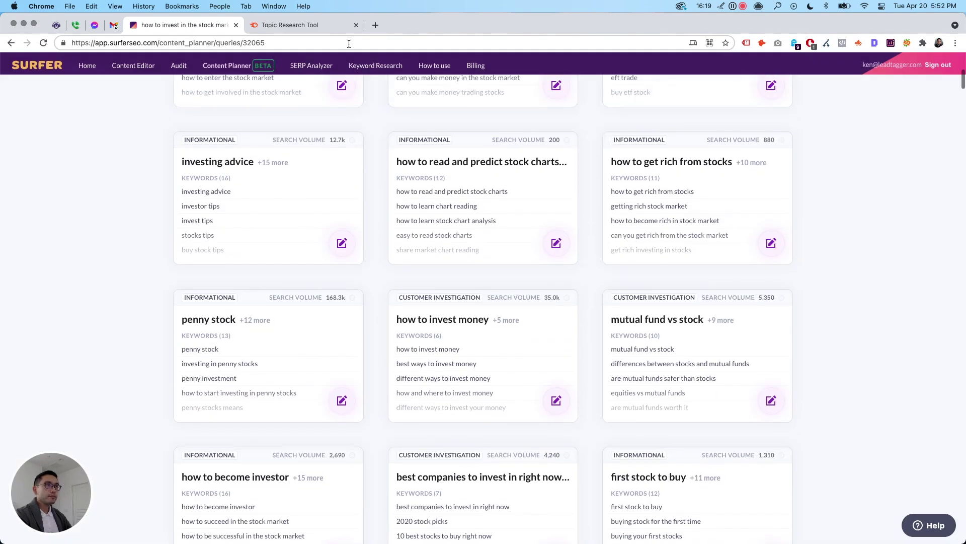
pyautogui.click(289, 25)
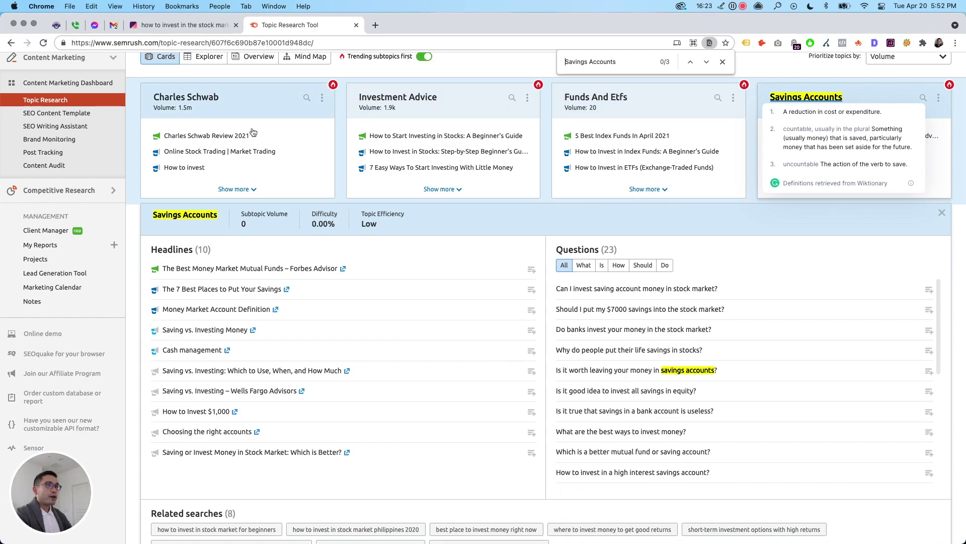
# - Open the "Charles Schwab" subtopic and review its headlines, highlighting "How to invest" and "Trading Stocks"
pyautogui.click(258, 109)
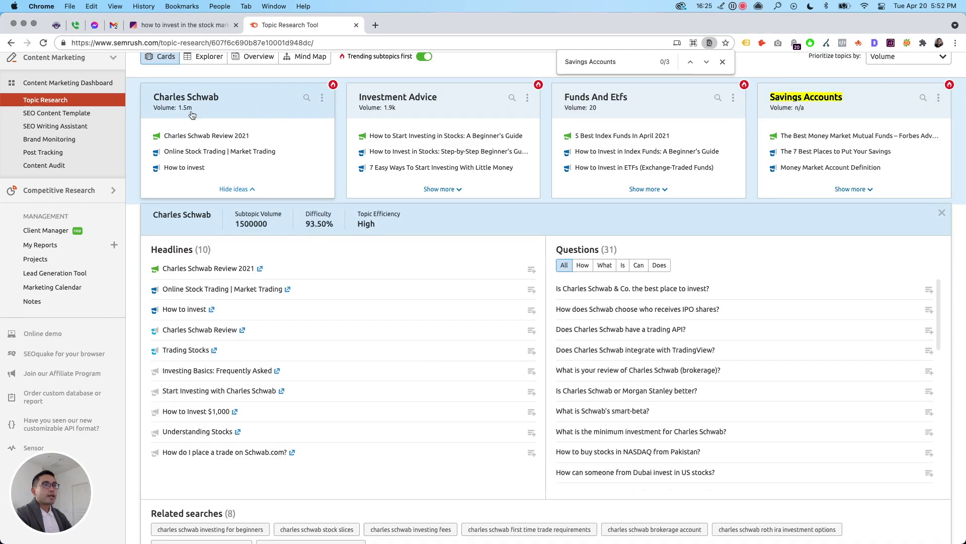
pyautogui.scroll(5, 233, 166)
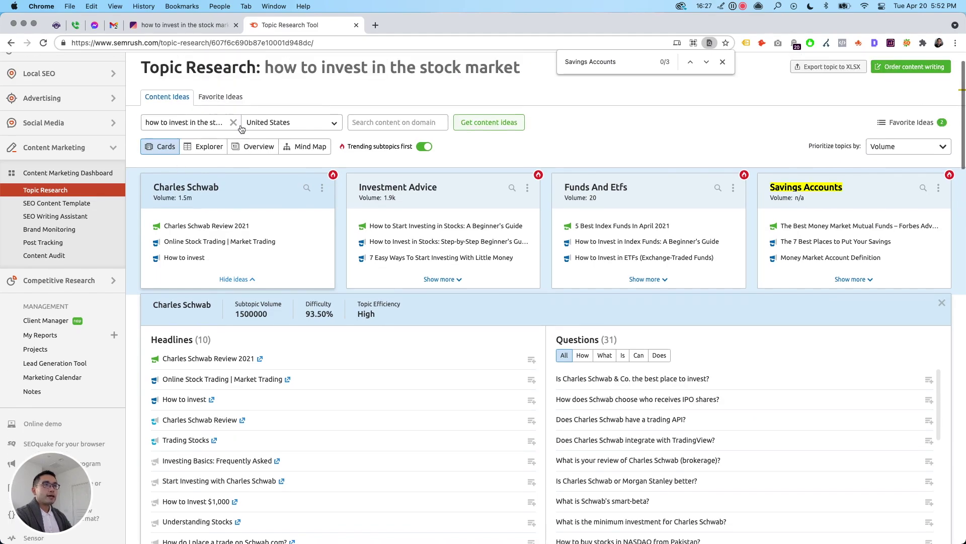
pyautogui.scroll(-5, 232, 228)
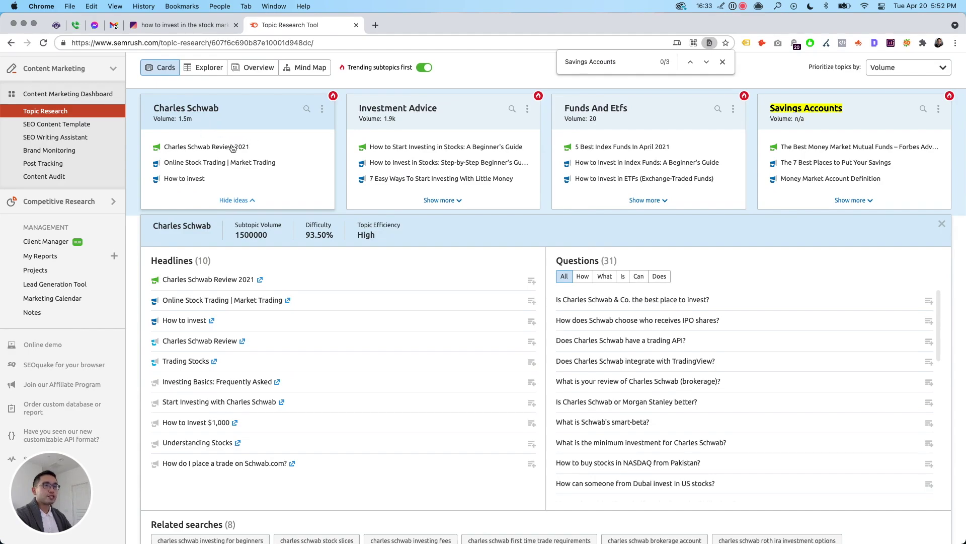
pyautogui.moveTo(163, 321); pyautogui.dragTo(211, 327)
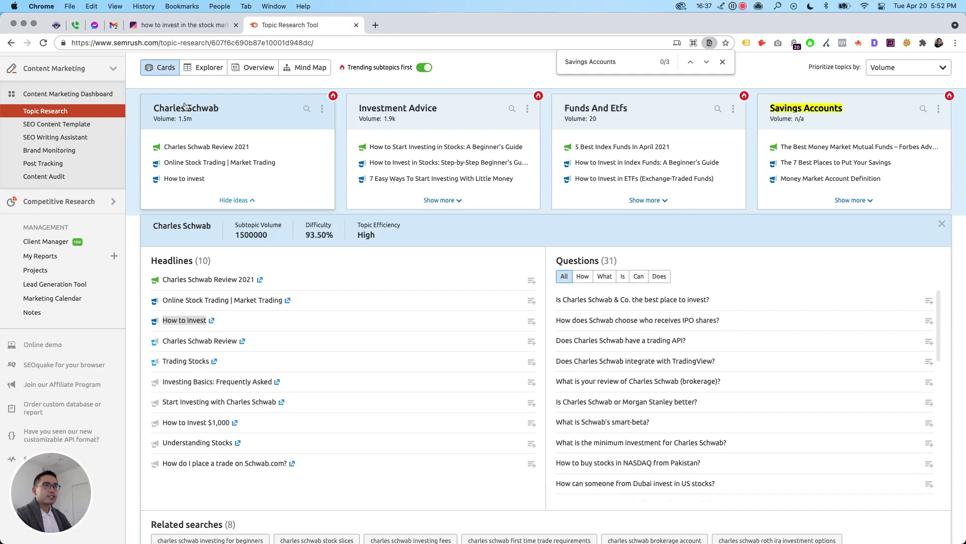
pyautogui.moveTo(163, 361); pyautogui.dragTo(220, 361)
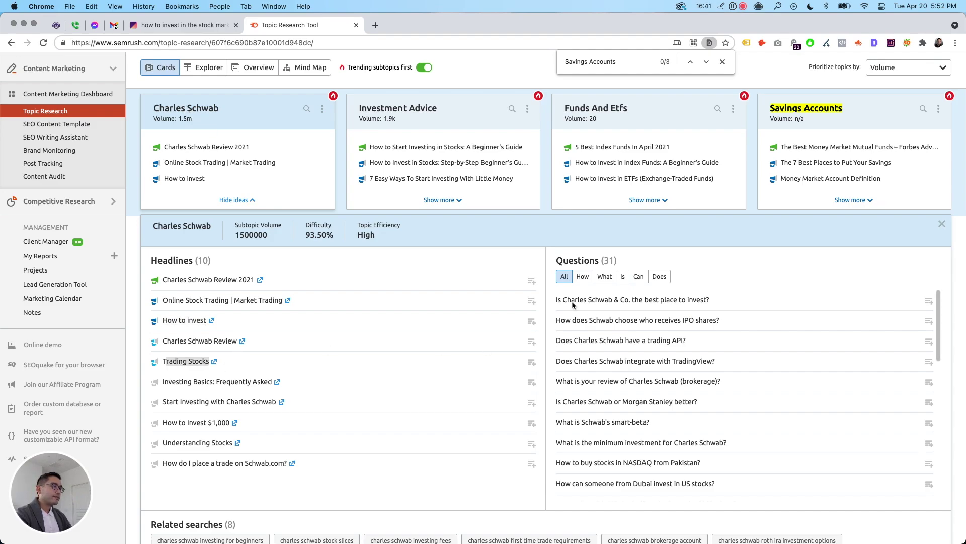
# - Open the "Investing Goals" subtopic, highlight its list of headlines, and compare it briefly with Surfer's Content Planner clusters
pyautogui.scroll(-3, 574, 307)
pyautogui.scroll(-6, 486, 262)
pyautogui.scroll(-2, 486, 262)
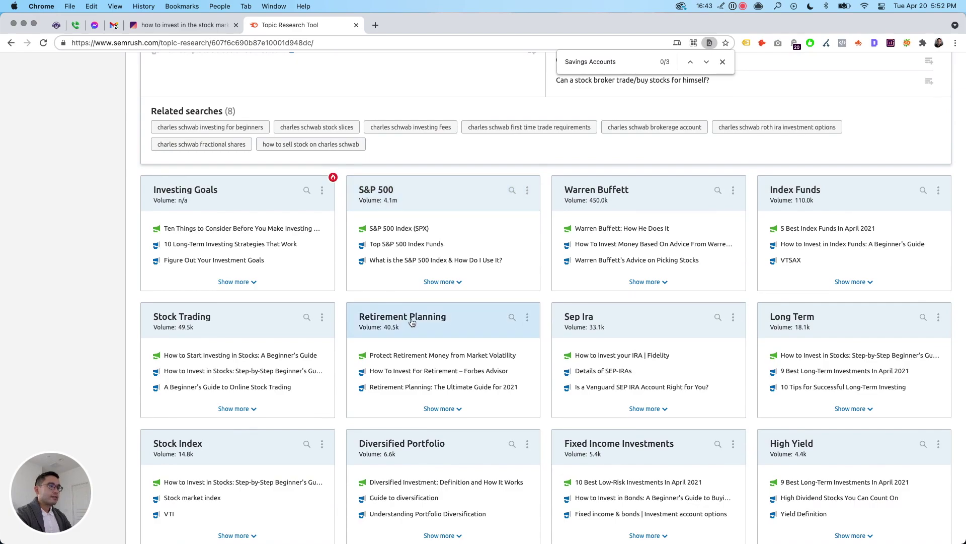
pyautogui.click(247, 195)
pyautogui.scroll(9, 248, 200)
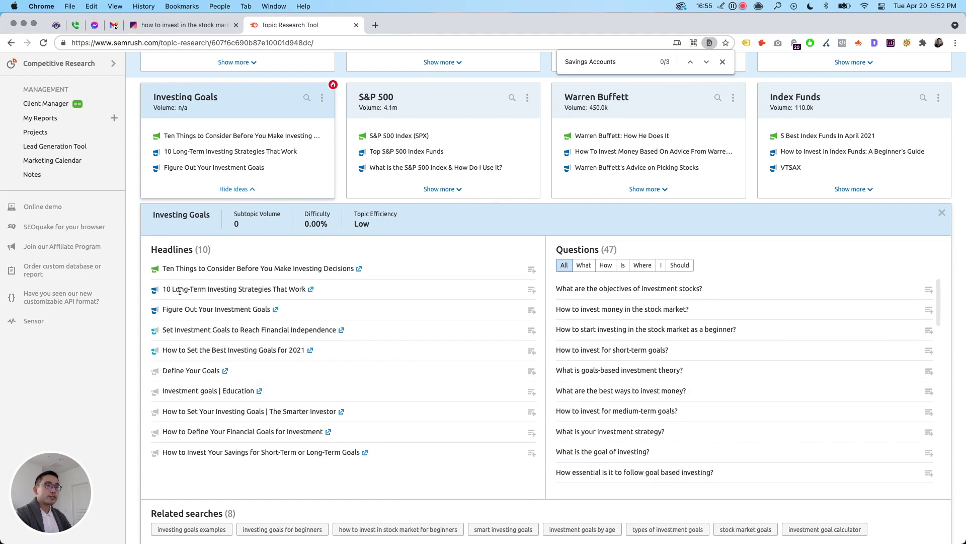
pyautogui.scroll(-2, 177, 290)
pyautogui.moveTo(164, 209); pyautogui.dragTo(325, 411)
pyautogui.click(188, 26)
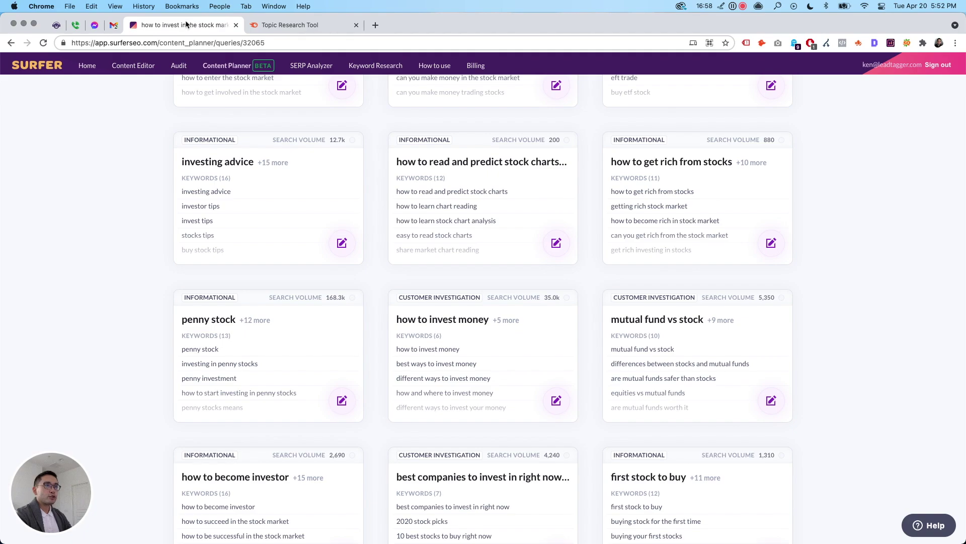
pyautogui.click(276, 25)
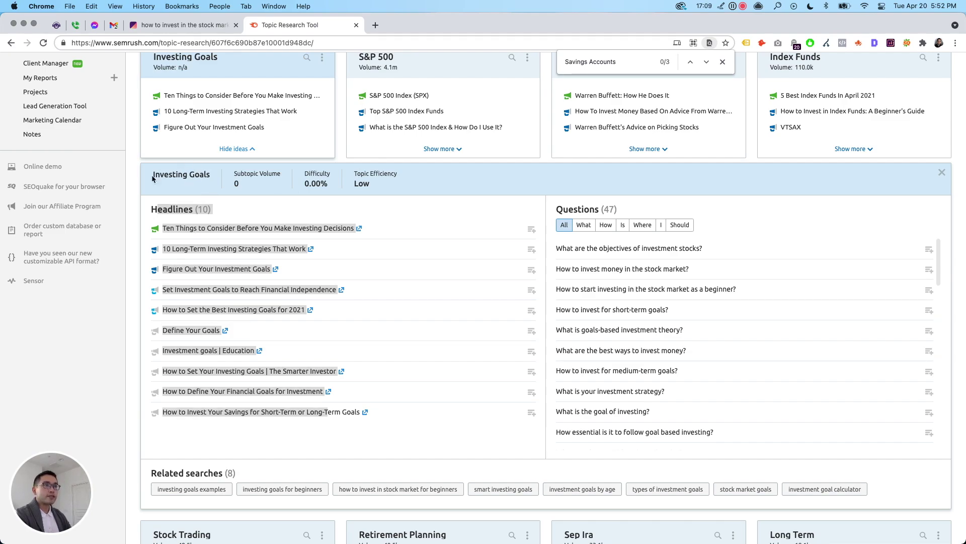
# - Close the page search, then open the "Products And Services" subtopic to view its headlines and collapse it
pyautogui.click(722, 62)
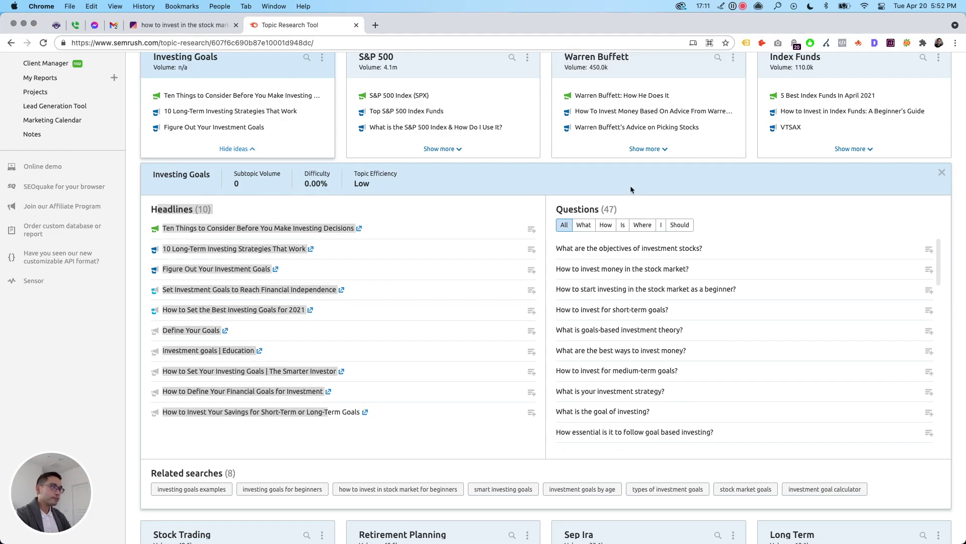
pyautogui.scroll(-10, 554, 227)
pyautogui.scroll(-2, 576, 237)
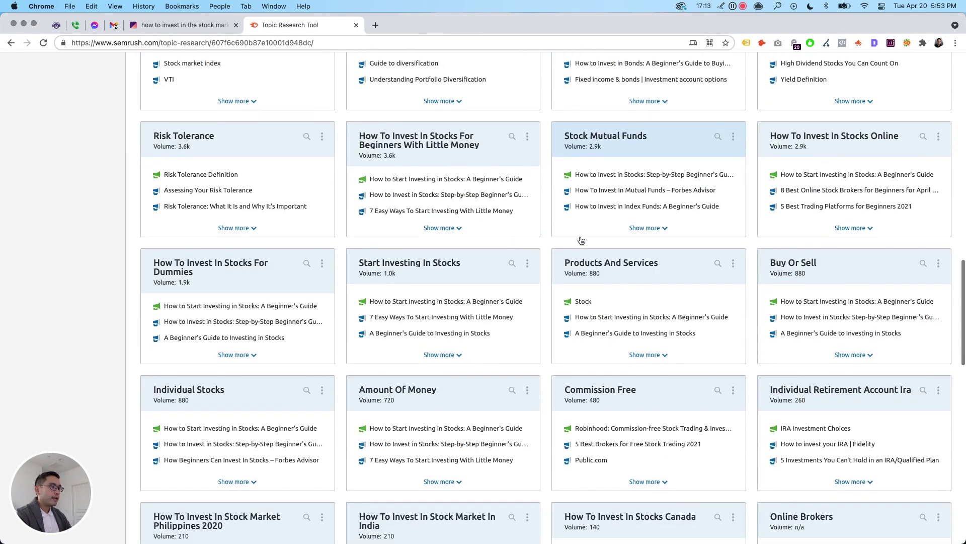
pyautogui.scroll(-1, 596, 222)
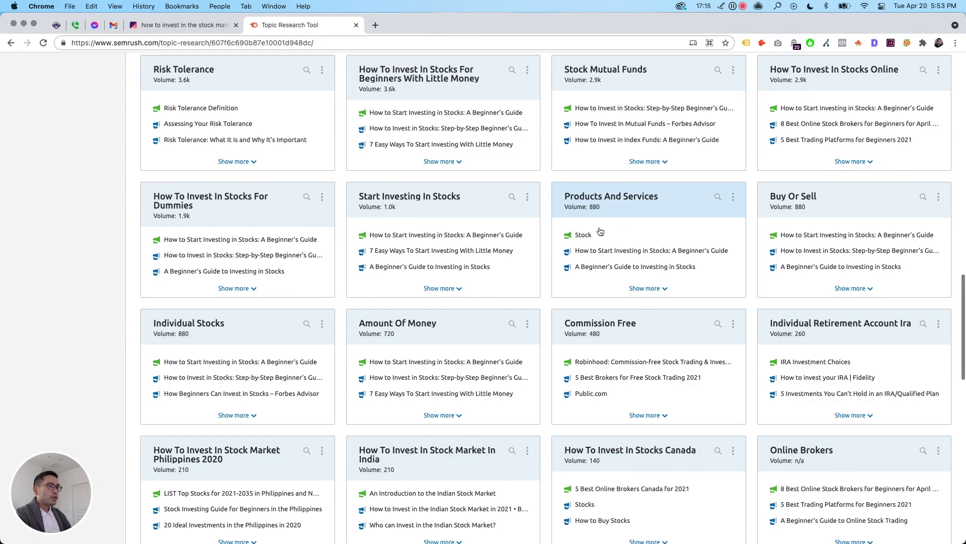
pyautogui.click(617, 202)
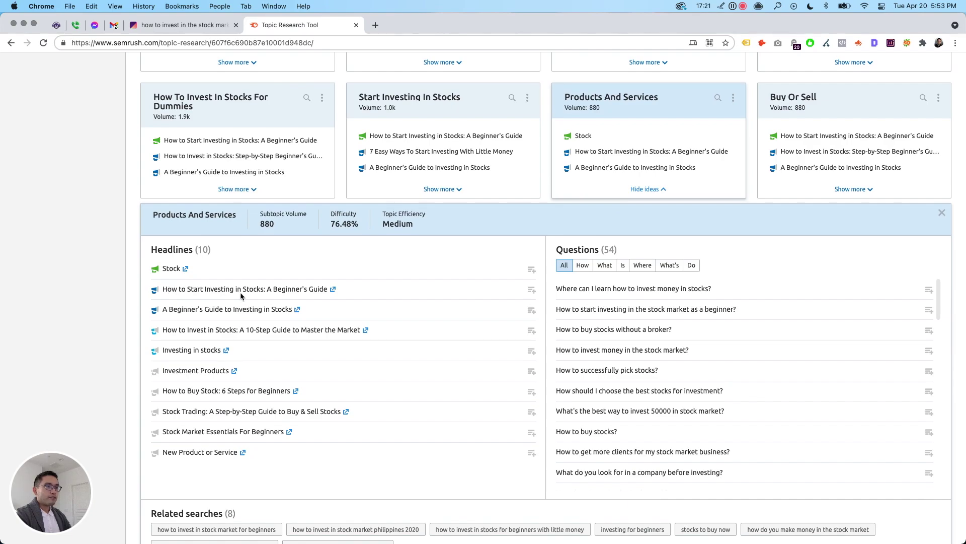
pyautogui.click(592, 114)
# - Open the "Buy Shares" subtopic and search the page for "o Start Investing in Stocks" taken from its first headline
pyautogui.scroll(-10, 705, 182)
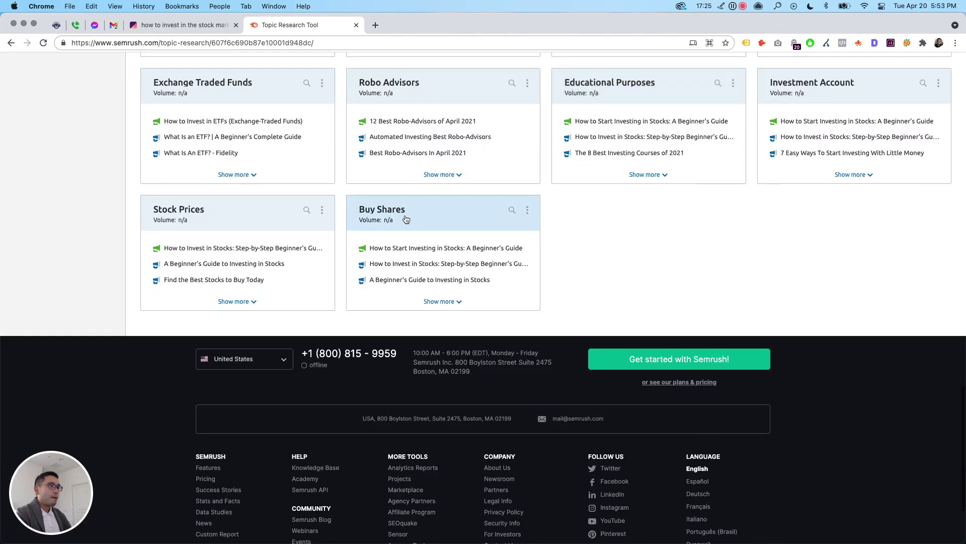
pyautogui.click(396, 217)
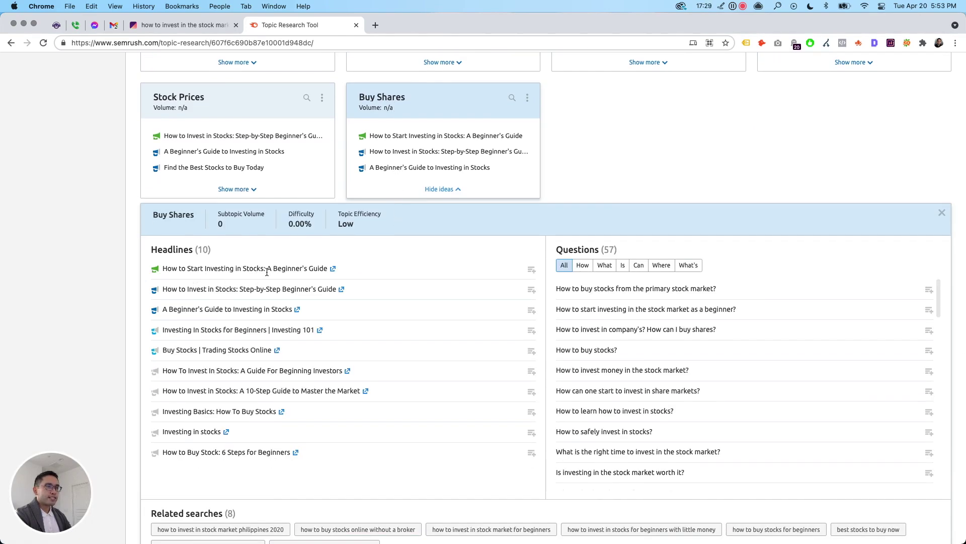
pyautogui.scroll(1, 275, 278)
pyautogui.moveTo(187, 310); pyautogui.dragTo(264, 310)
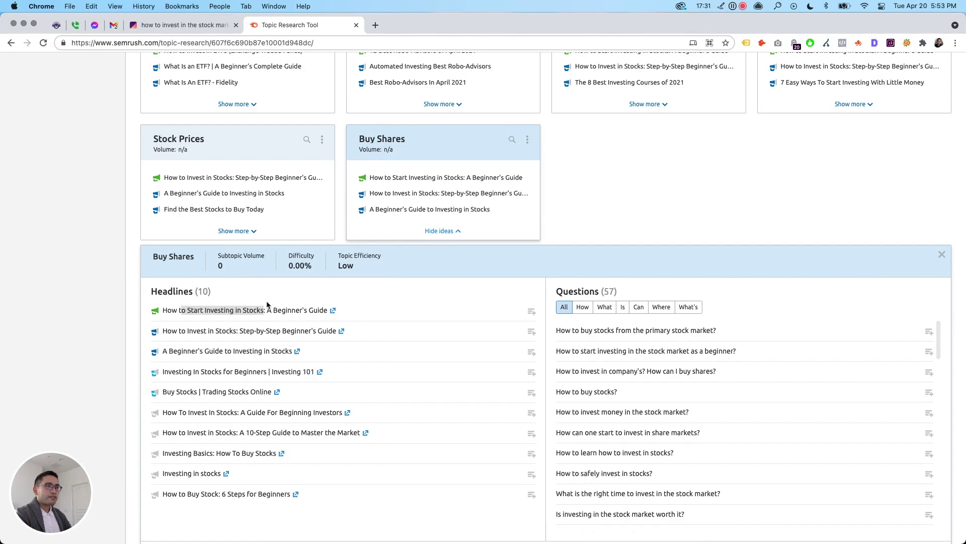
pyautogui.press('super+f')
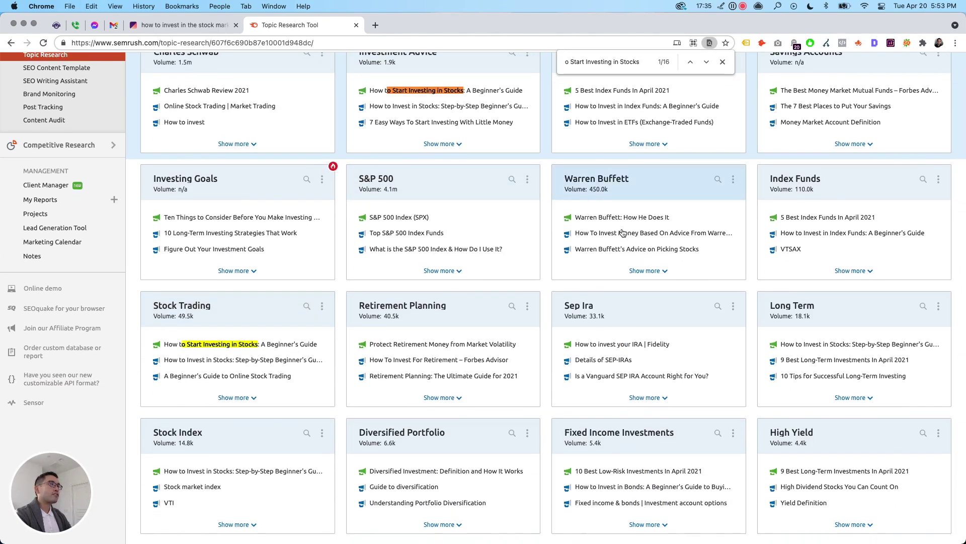
# - Examine which subtopic cards repeat the searched headline, and open the "Investment Advice" subtopic to view its headlines and questions
pyautogui.scroll(-4, 612, 225)
pyautogui.scroll(-3, 614, 225)
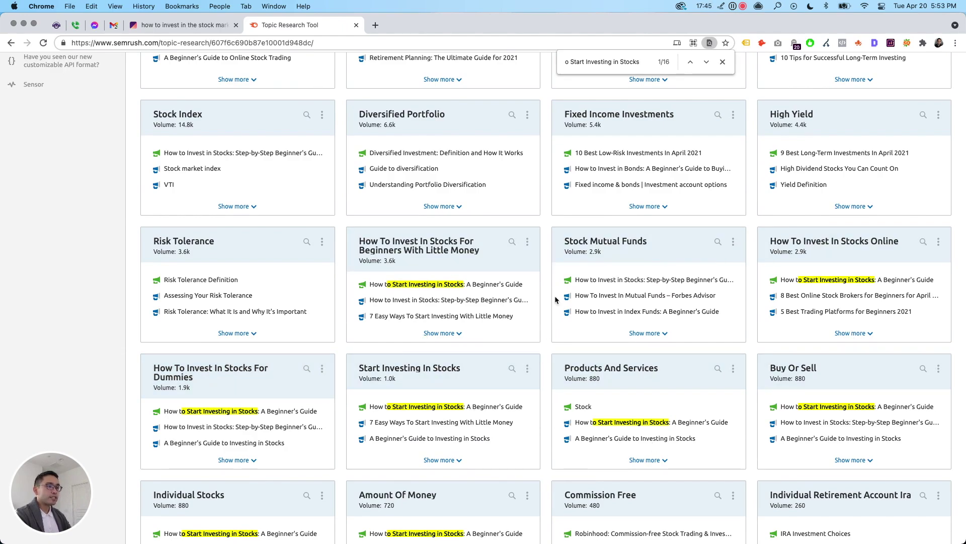
pyautogui.scroll(6, 465, 373)
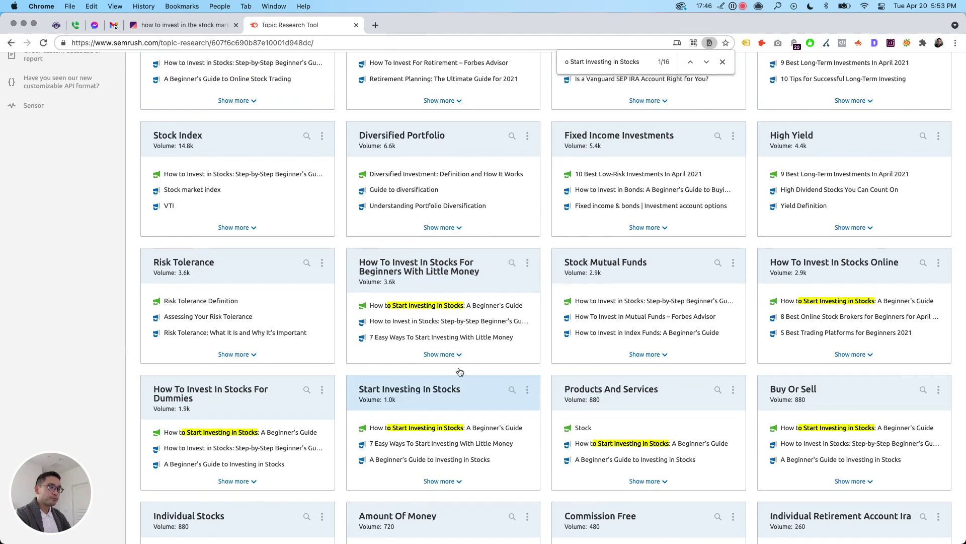
pyautogui.scroll(4, 465, 375)
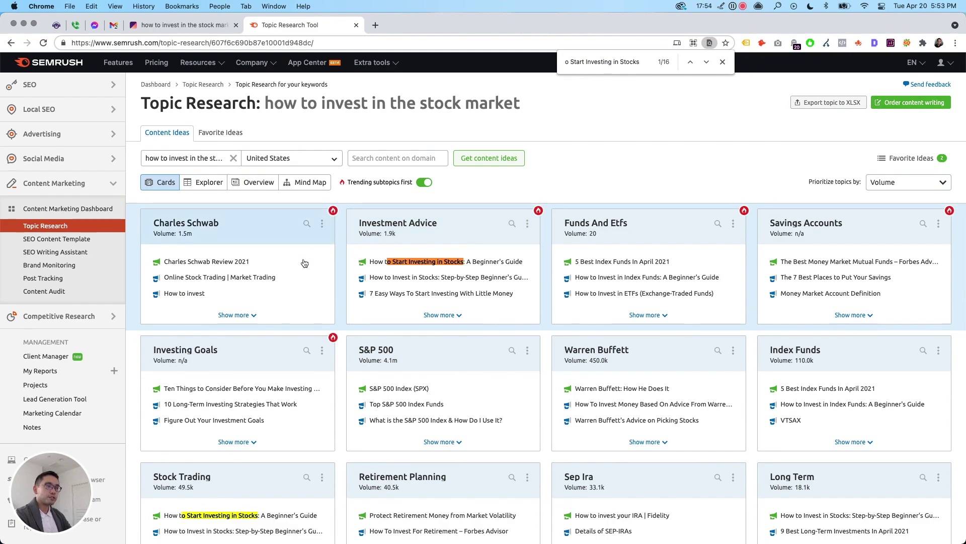
pyautogui.scroll(-10, 378, 287)
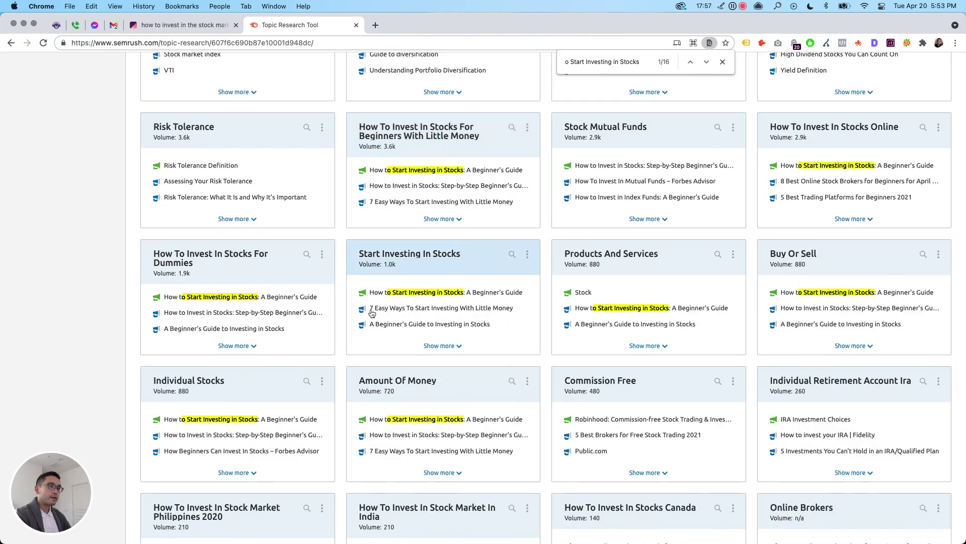
pyautogui.scroll(4, 245, 349)
pyautogui.scroll(6, 244, 349)
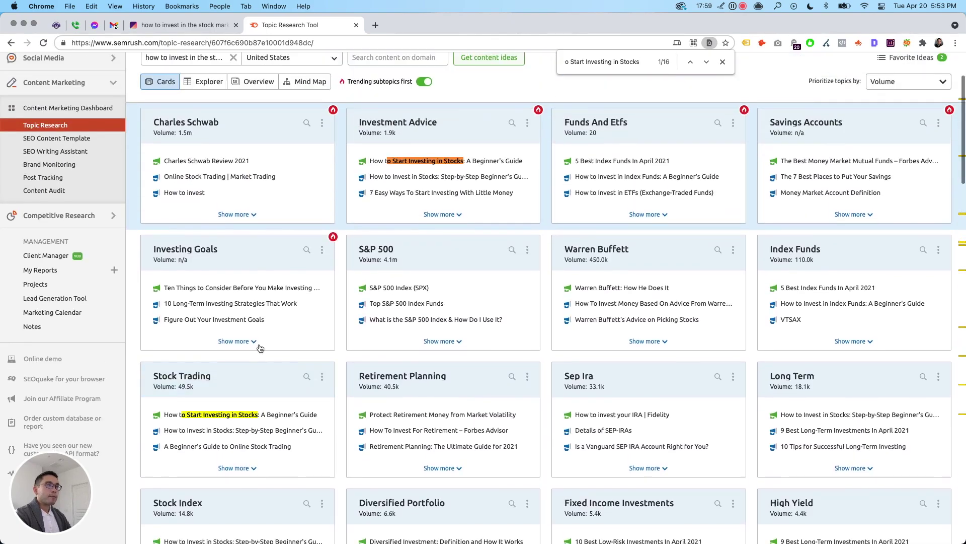
pyautogui.click(405, 205)
pyautogui.scroll(-1, 405, 205)
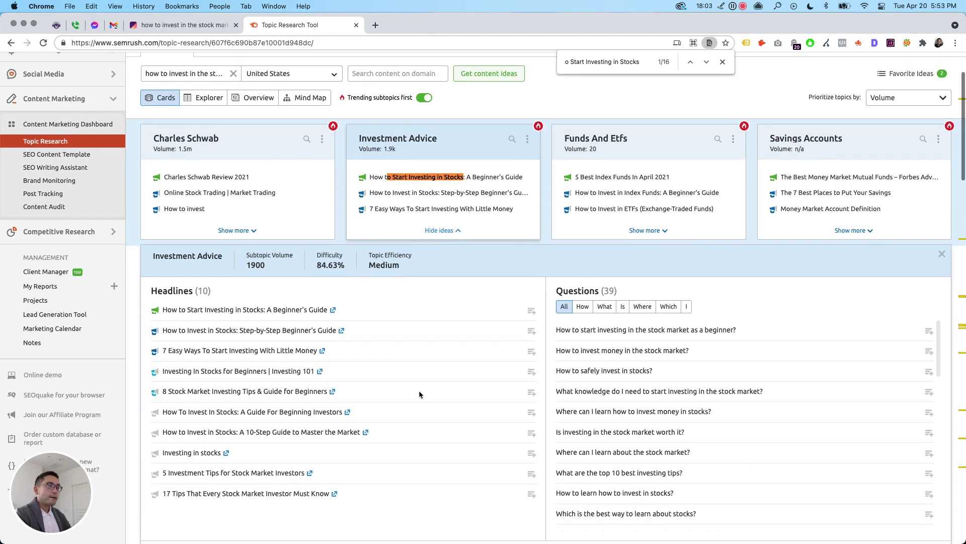
# - Show the topic research as a Mind Map and select its "sep ira" subtopic
pyautogui.scroll(2, 293, 454)
pyautogui.click(298, 186)
pyautogui.scroll(-1, 397, 269)
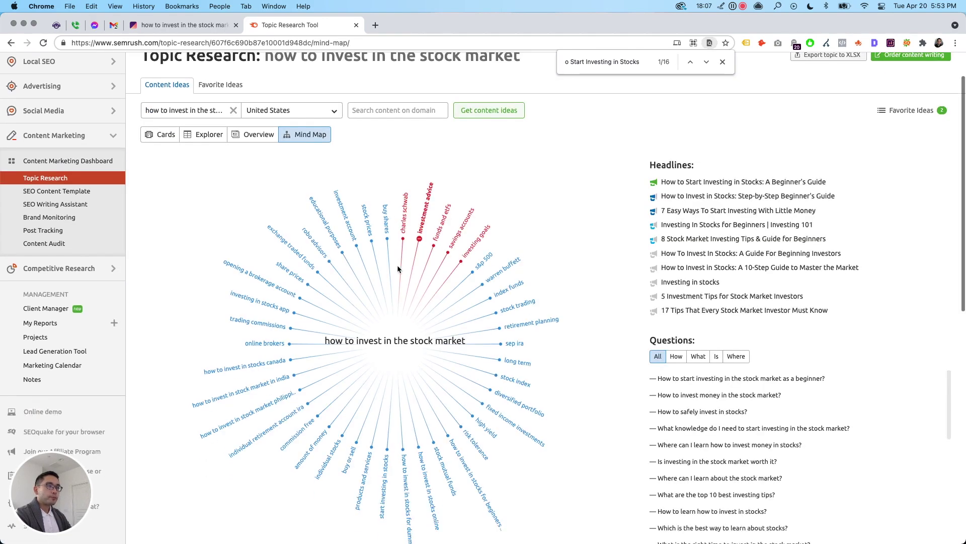
pyautogui.scroll(-2, 398, 270)
pyautogui.click(513, 250)
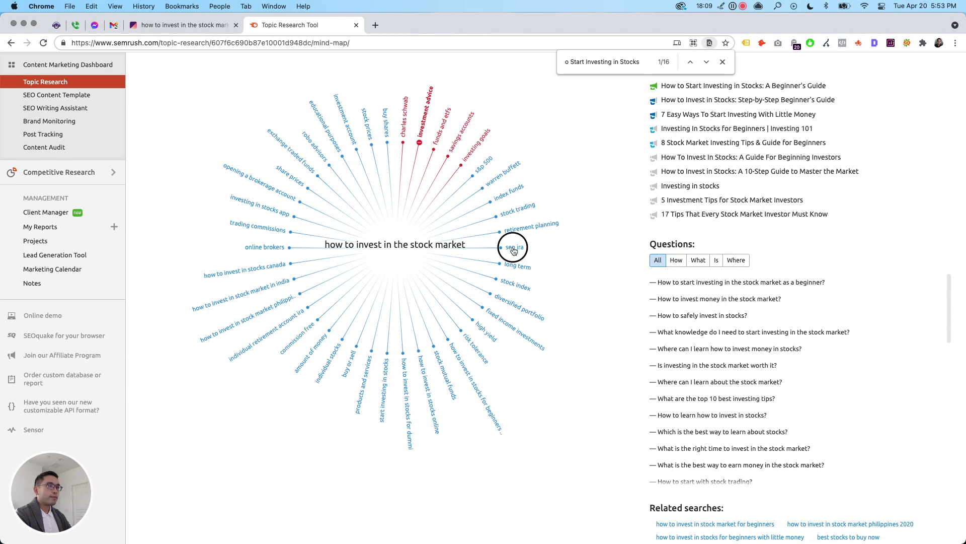
pyautogui.scroll(1, 712, 164)
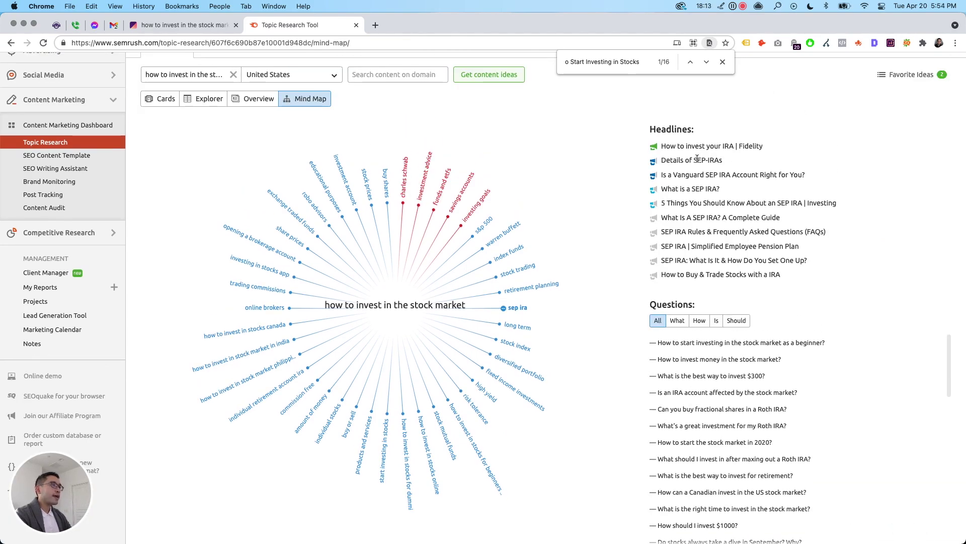
# - Review the "sep ira" subtopic's headlines and questions, highlighting the headlines from "How to invest your IRA" onward
pyautogui.moveTo(666, 160); pyautogui.dragTo(658, 190)
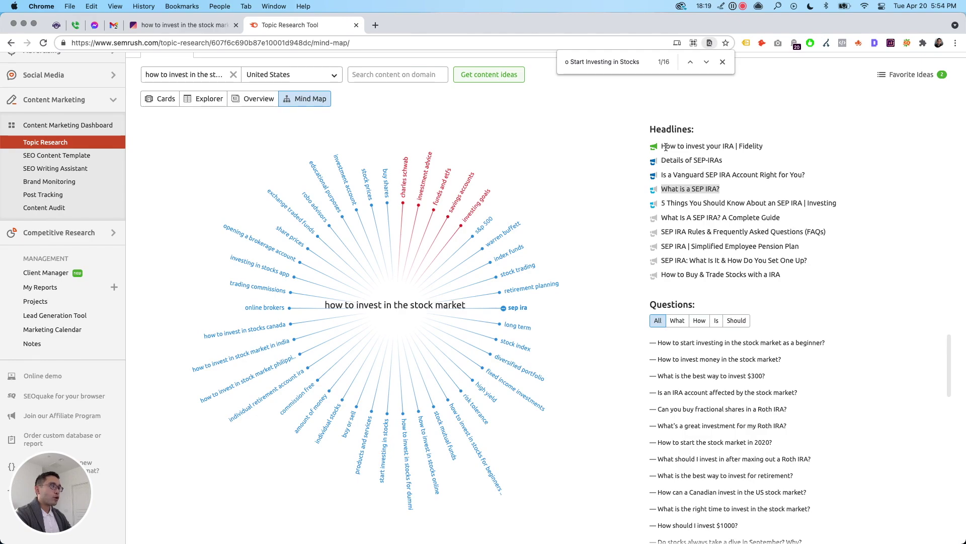
pyautogui.moveTo(664, 147); pyautogui.dragTo(758, 277)
pyautogui.scroll(-1, 758, 276)
pyautogui.scroll(-5, 675, 316)
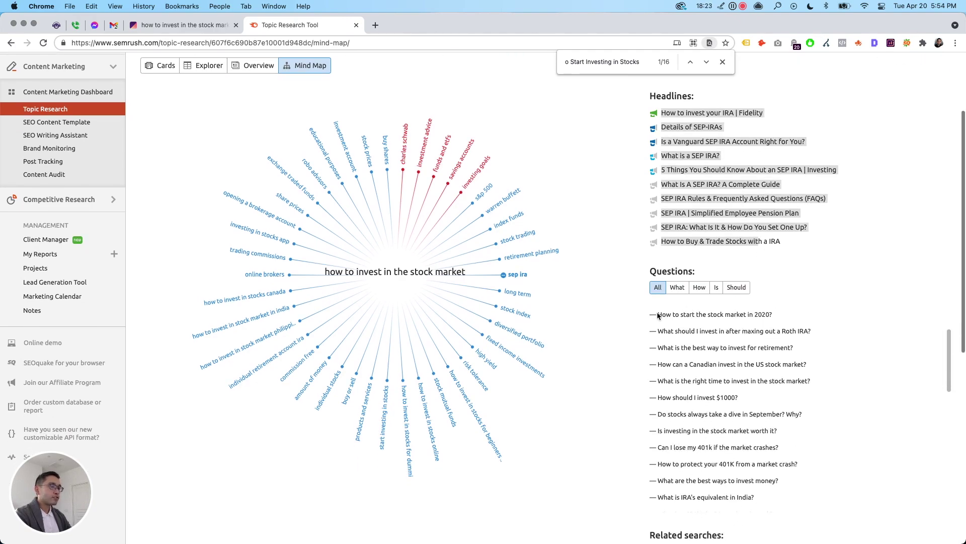
pyautogui.scroll(5, 676, 316)
pyautogui.scroll(-6, 688, 308)
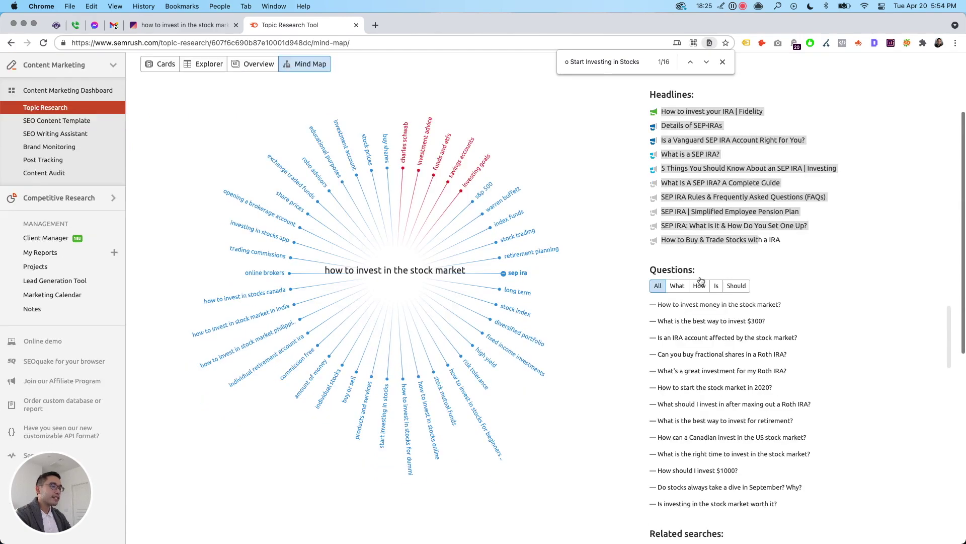
pyautogui.scroll(5, 655, 304)
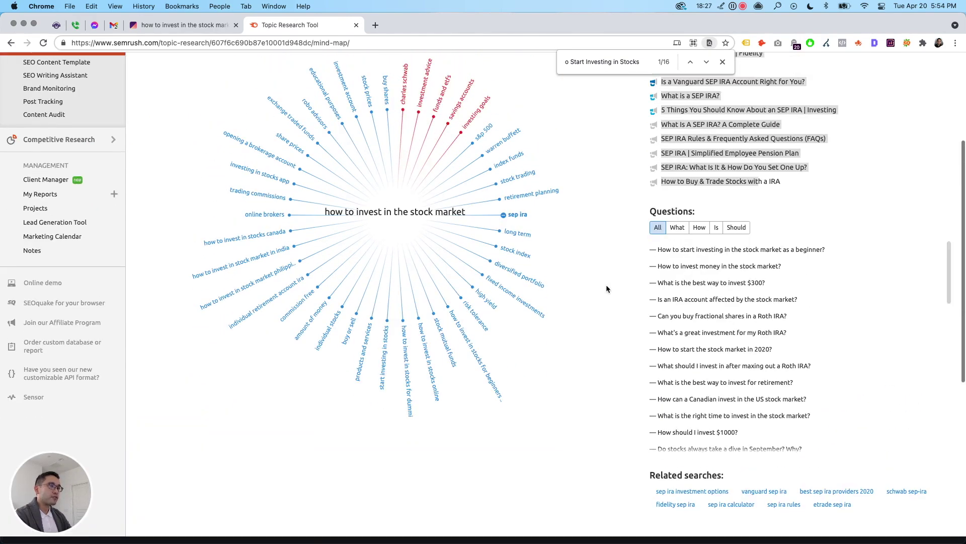
# - Switch to Surfer's Content Planner and filter the clusters to a search volume range of 2k — 5k
pyautogui.click(222, 25)
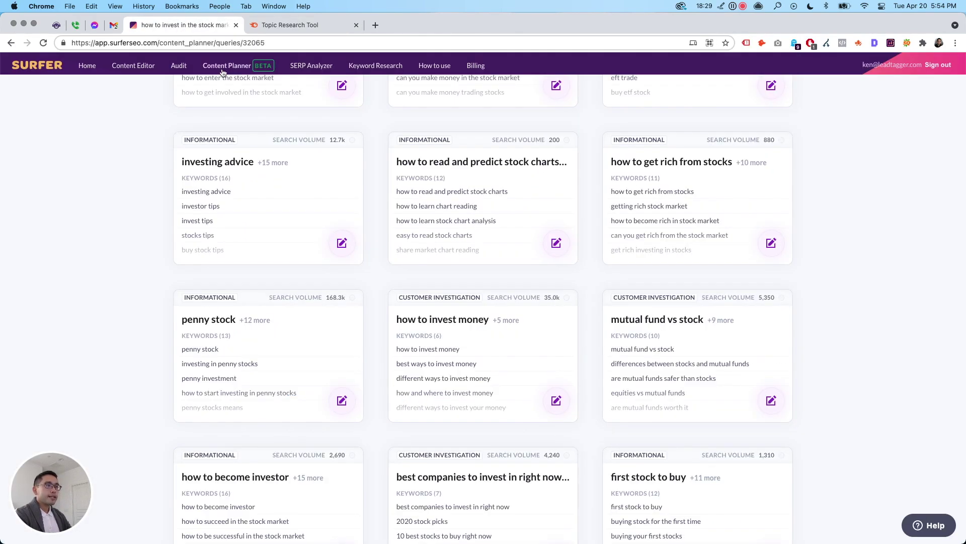
pyautogui.scroll(7, 467, 206)
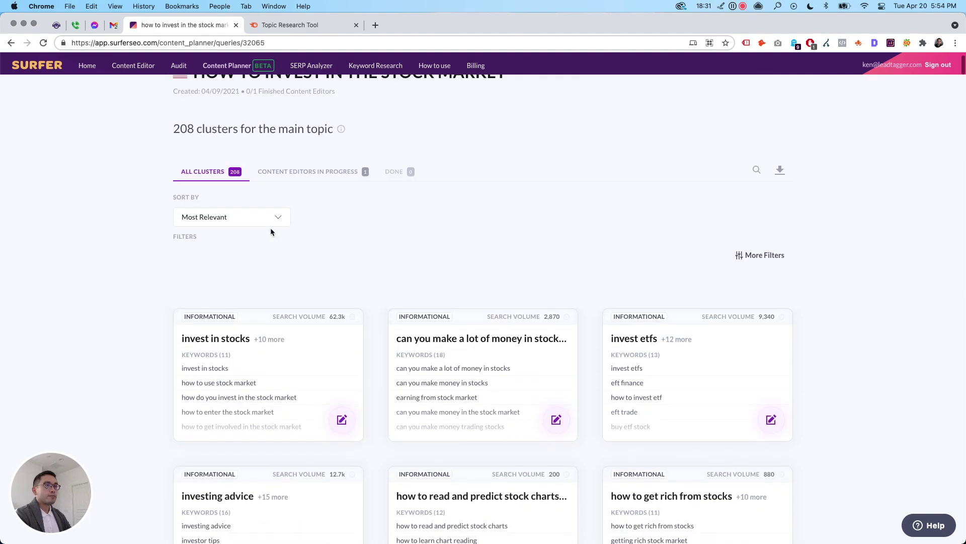
pyautogui.click(773, 256)
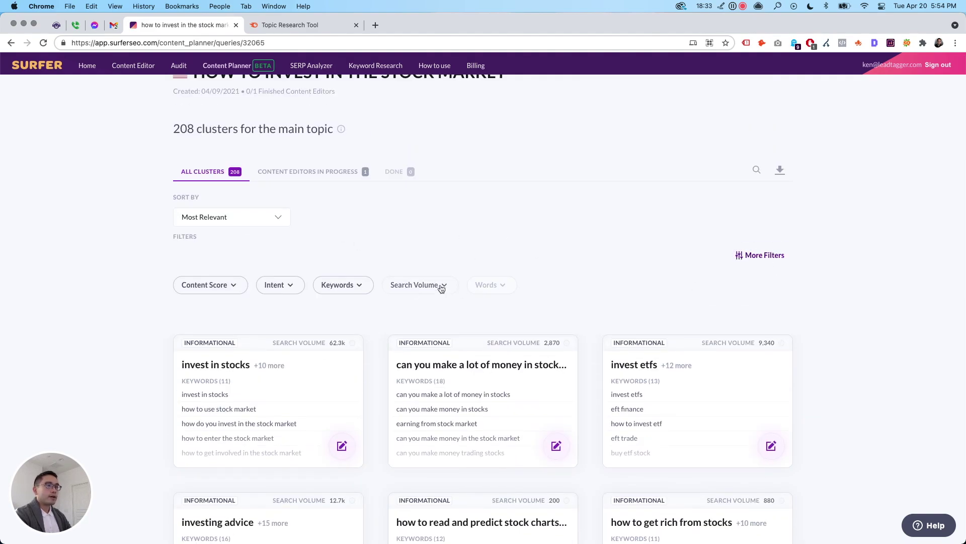
pyautogui.click(422, 285)
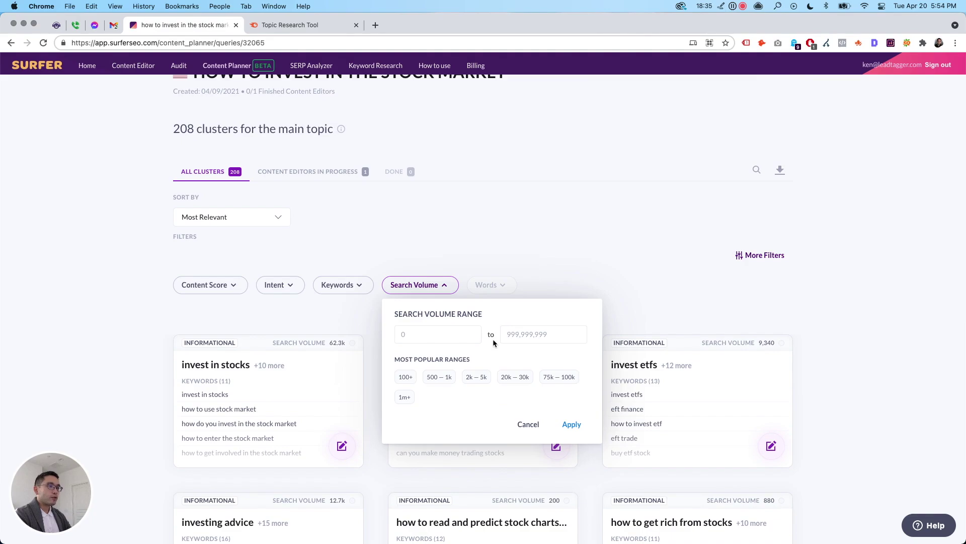
pyautogui.click(475, 382)
pyautogui.click(571, 424)
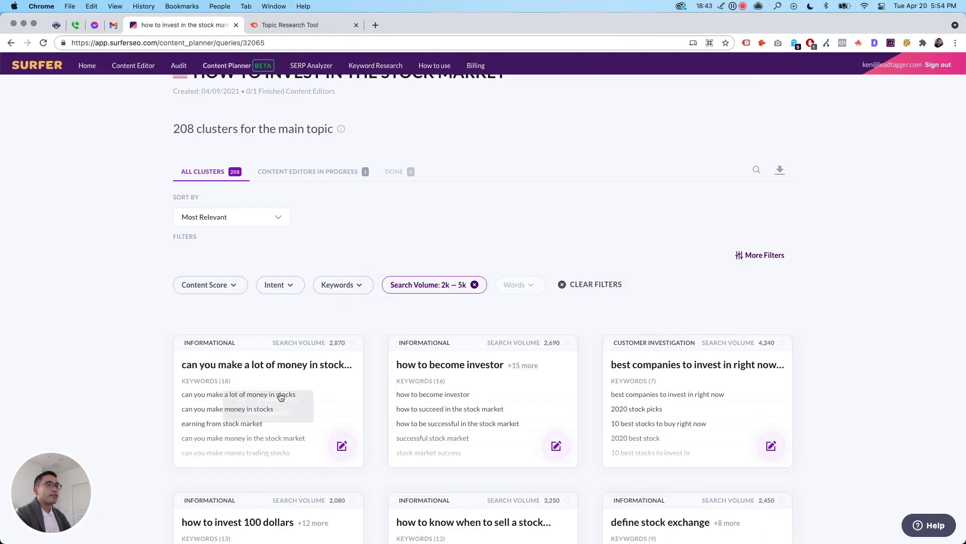
# - Switch to Semrush's Topic Research and show the topic's content ideas in the Explorer view
pyautogui.scroll(-5, 369, 400)
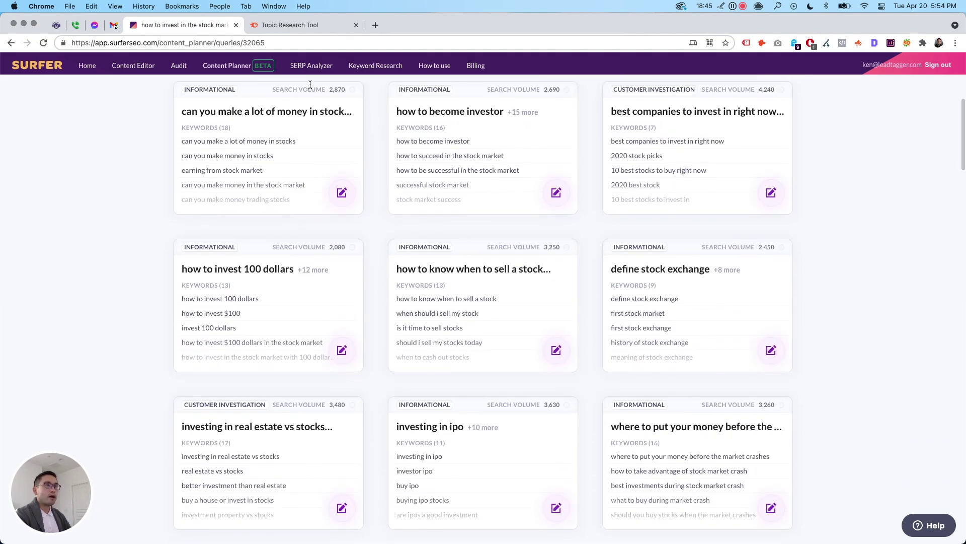
pyautogui.click(306, 25)
pyautogui.scroll(3, 343, 244)
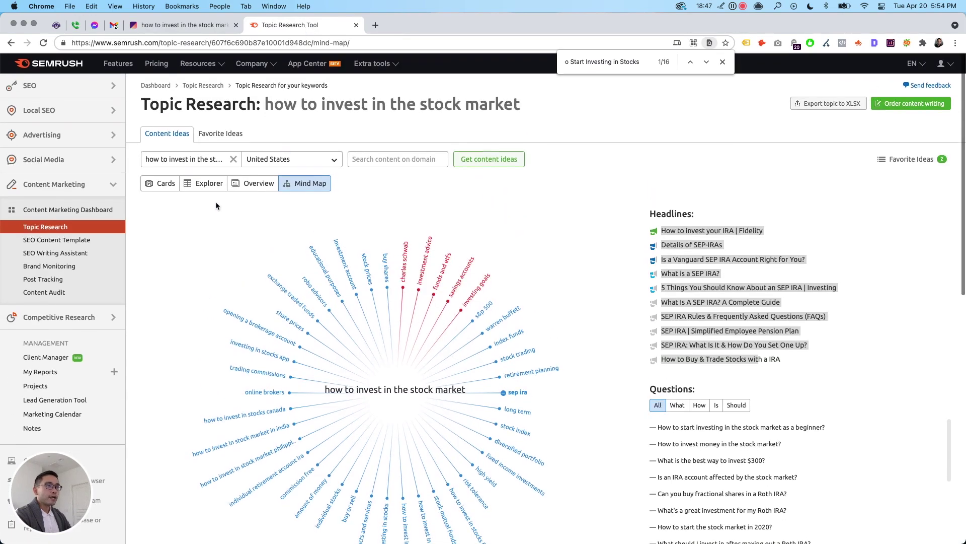
pyautogui.click(216, 188)
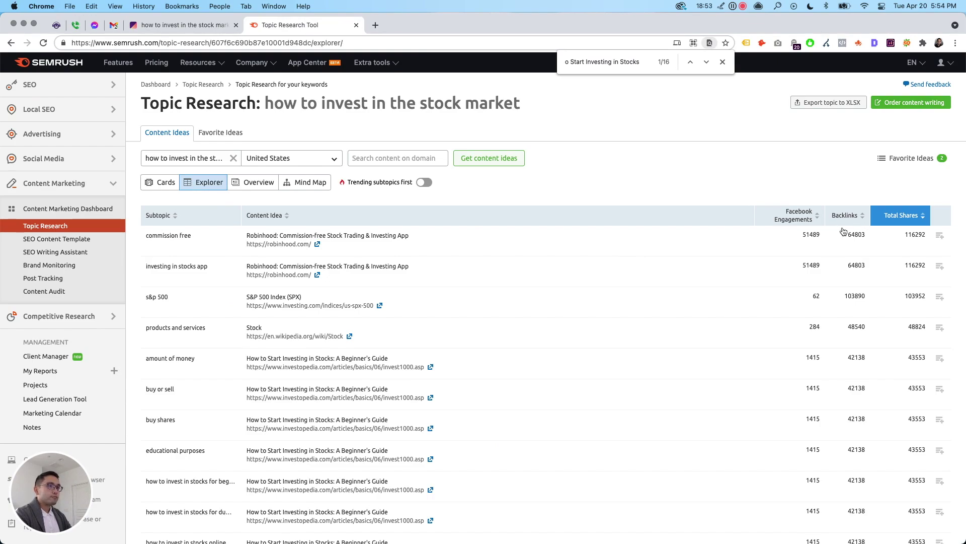
pyautogui.click(238, 183)
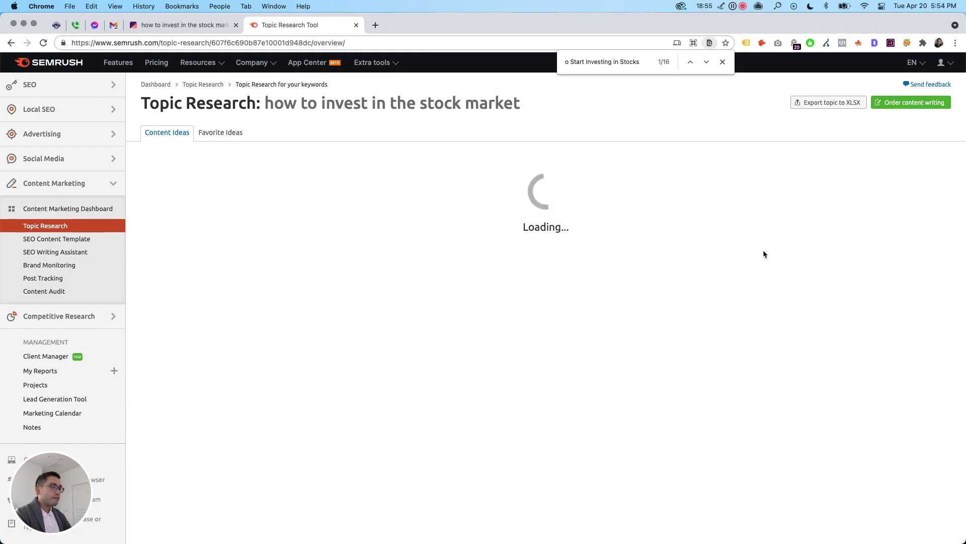
pyautogui.click(209, 182)
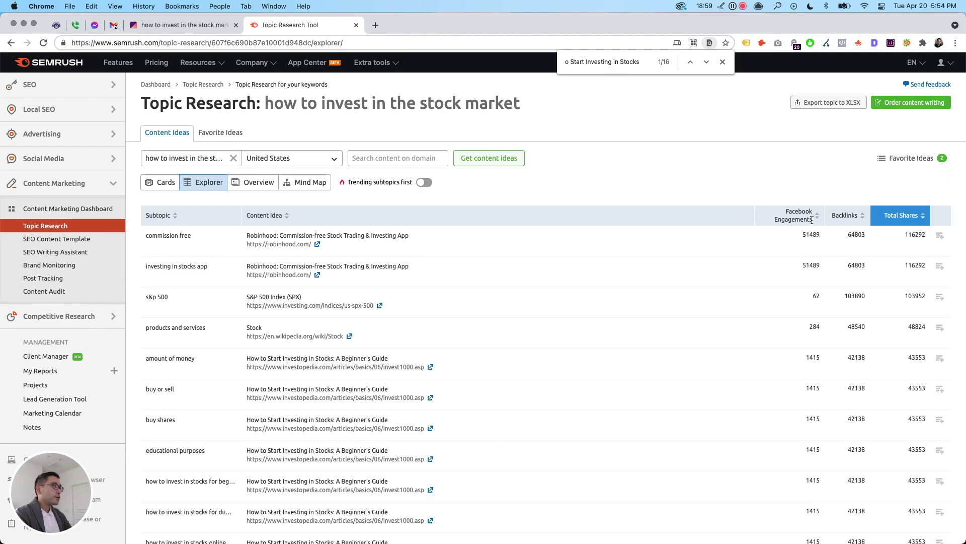
# - Sort the content ideas by Facebook Engagements, highest first, and highlight the top Robinhood idea and the first two subtopics
pyautogui.click(818, 221)
pyautogui.click(819, 218)
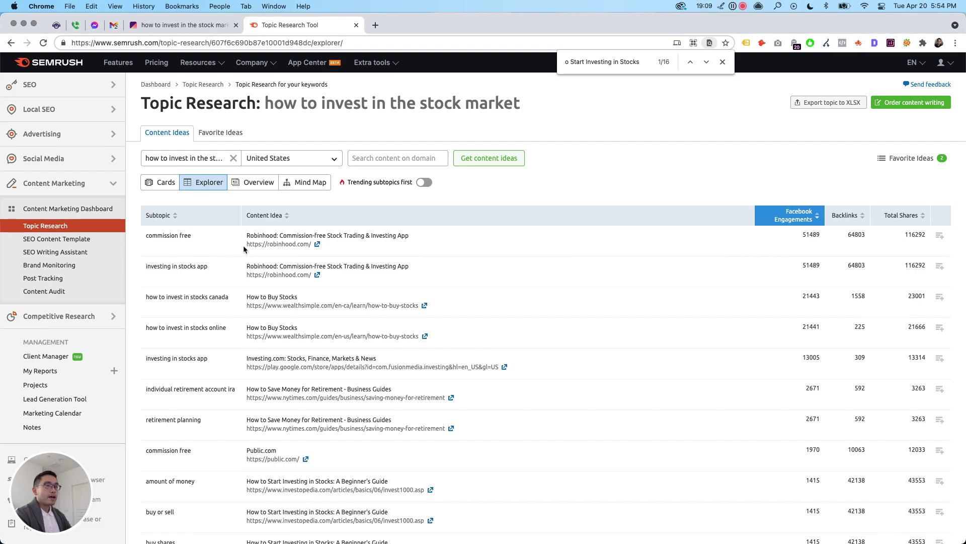
pyautogui.moveTo(246, 237); pyautogui.dragTo(338, 252)
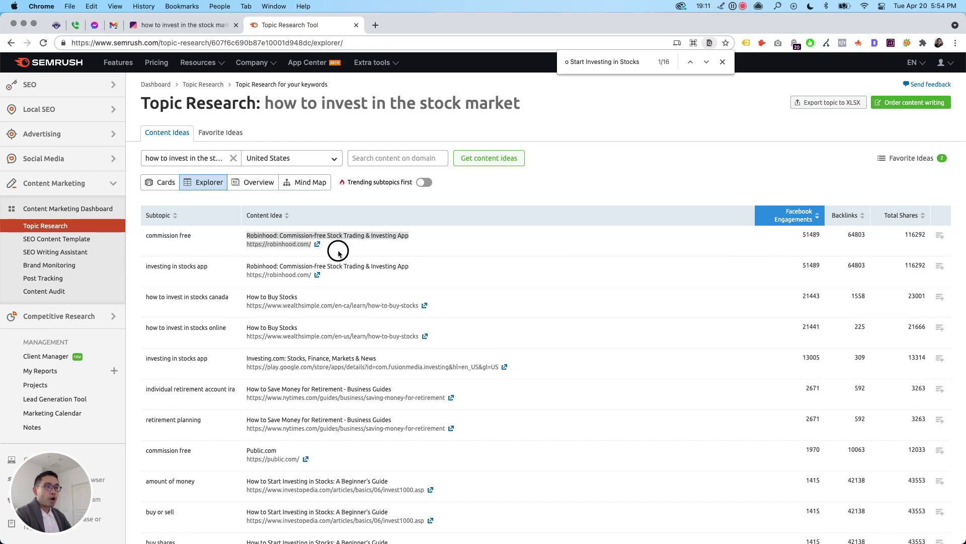
pyautogui.click(339, 253)
pyautogui.moveTo(147, 235)
pyautogui.mouseDown()
pyautogui.moveTo(192, 237)
pyautogui.moveTo(145, 237)
pyautogui.mouseUp()
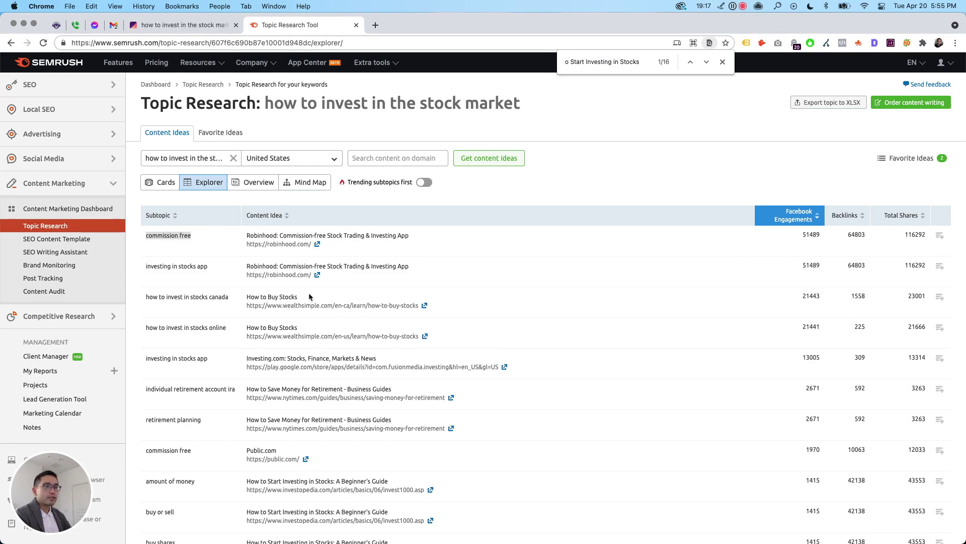
pyautogui.moveTo(151, 267); pyautogui.dragTo(197, 267)
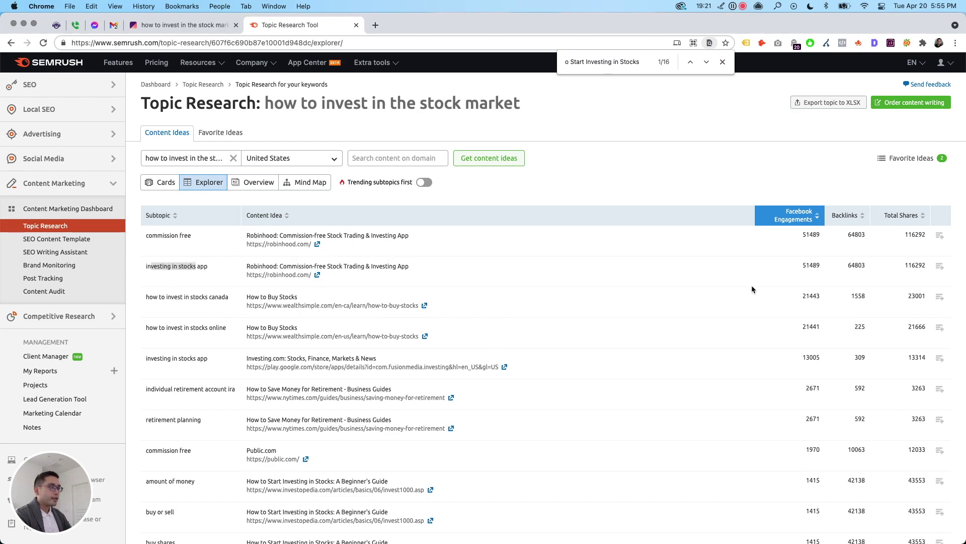
# - Examine the rows repeating "How to Start Investing in Stocks: A Beginner's Guide", highlighting that headline in the "buy shares" row
pyautogui.scroll(-6, 781, 261)
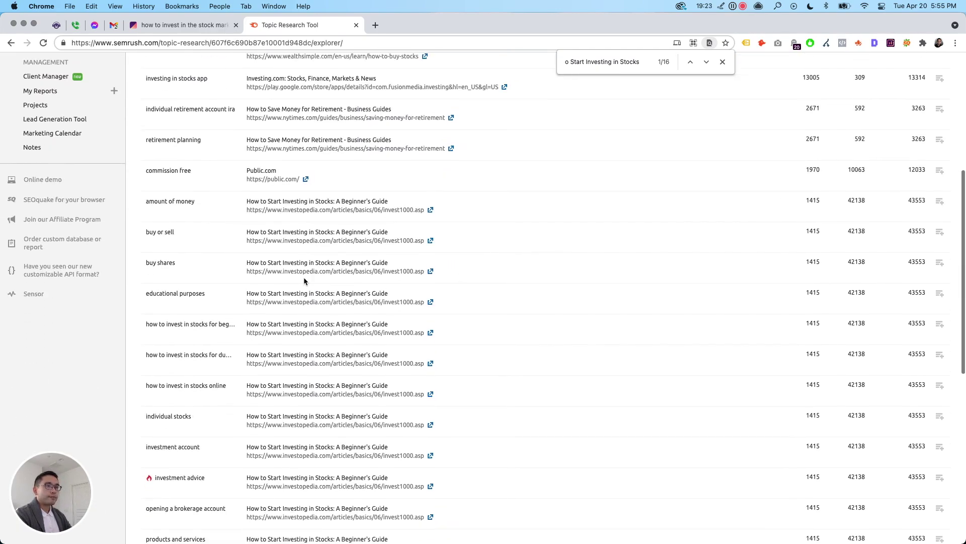
pyautogui.moveTo(253, 256); pyautogui.dragTo(375, 253)
pyautogui.scroll(5, 168, 250)
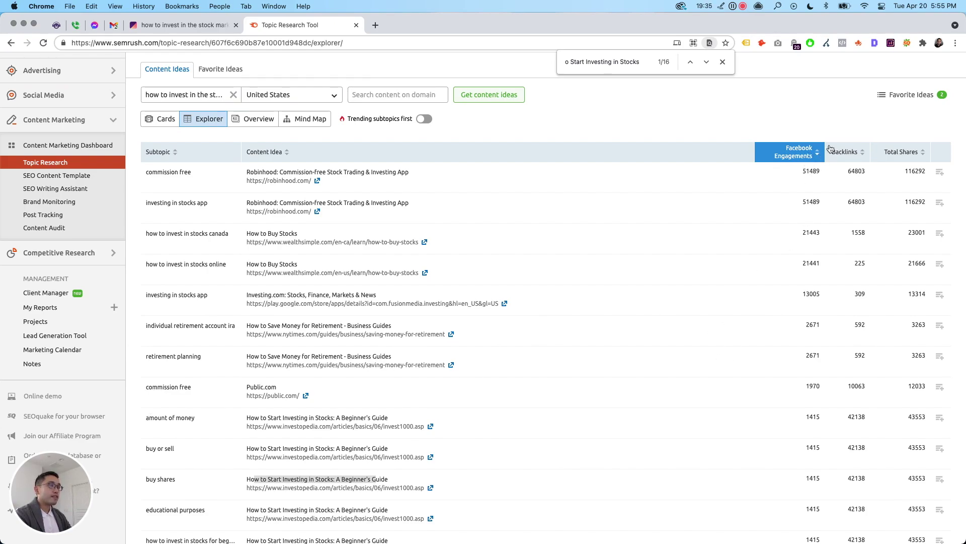
# - Sort the content ideas by Backlinks, highest first, and look over the leading rows
pyautogui.click(866, 153)
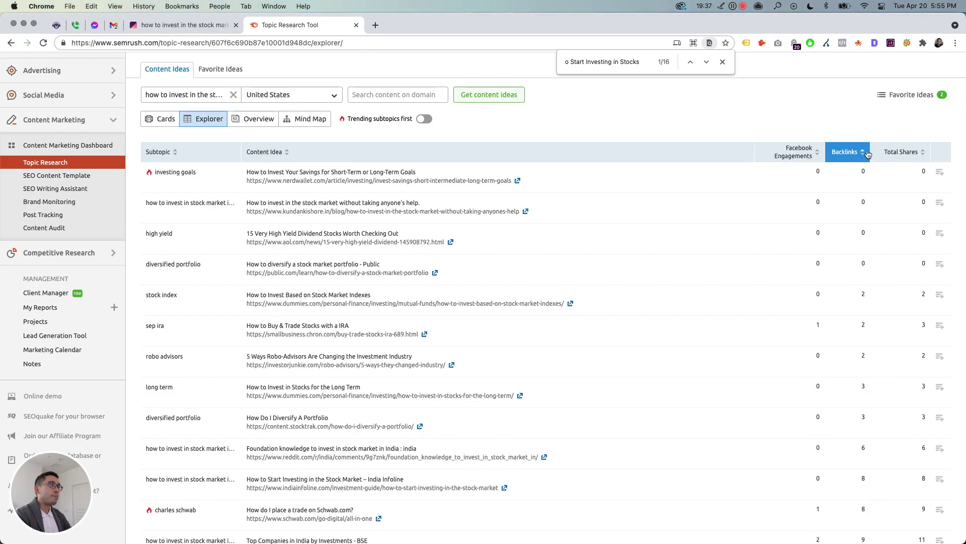
pyautogui.click(862, 153)
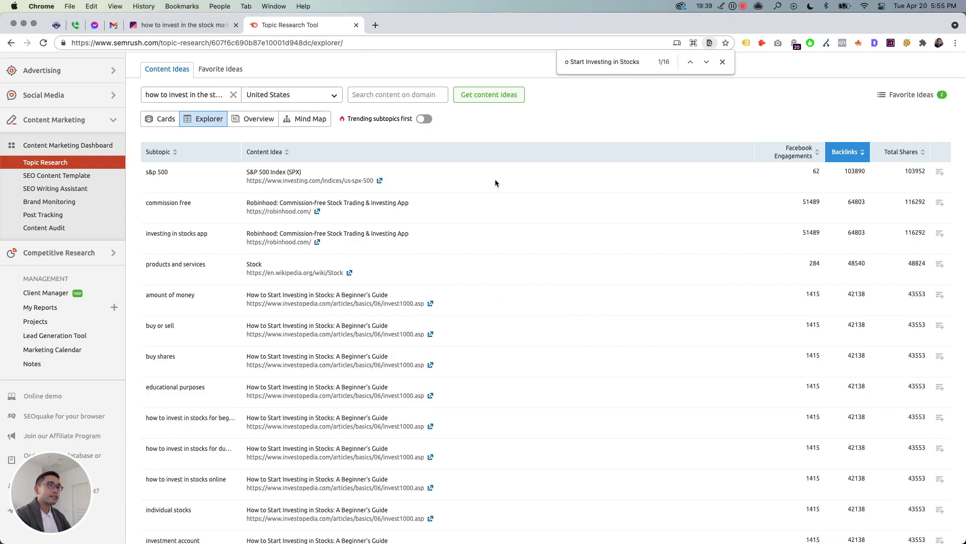
pyautogui.scroll(-2, 324, 295)
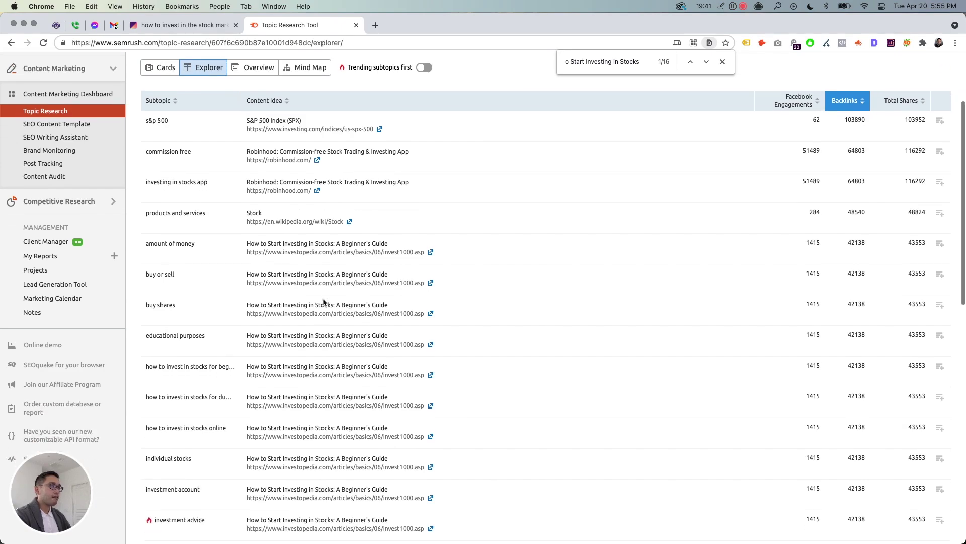
pyautogui.scroll(1, 421, 187)
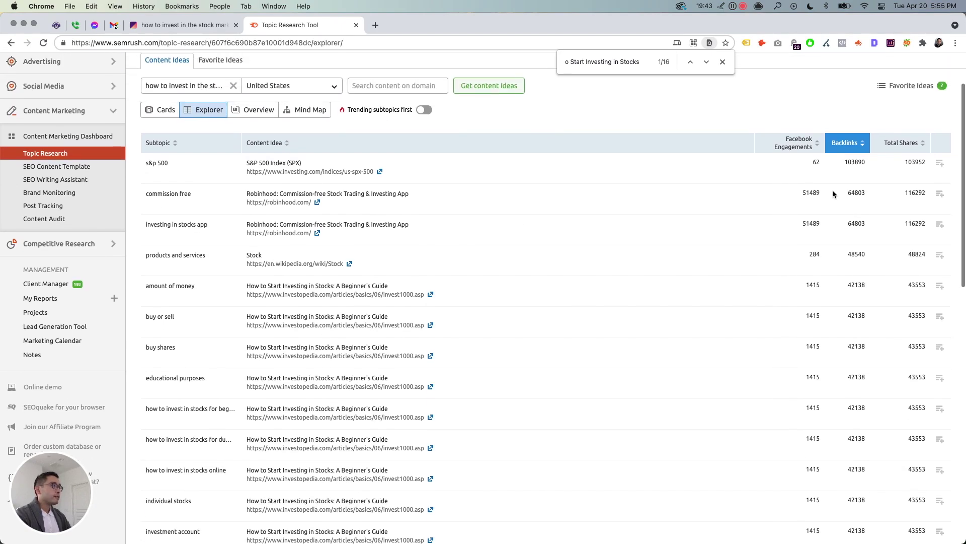
# - Show the topic's Overview and open the source page of the "Stock" headline, returning to Topic Research
pyautogui.click(246, 115)
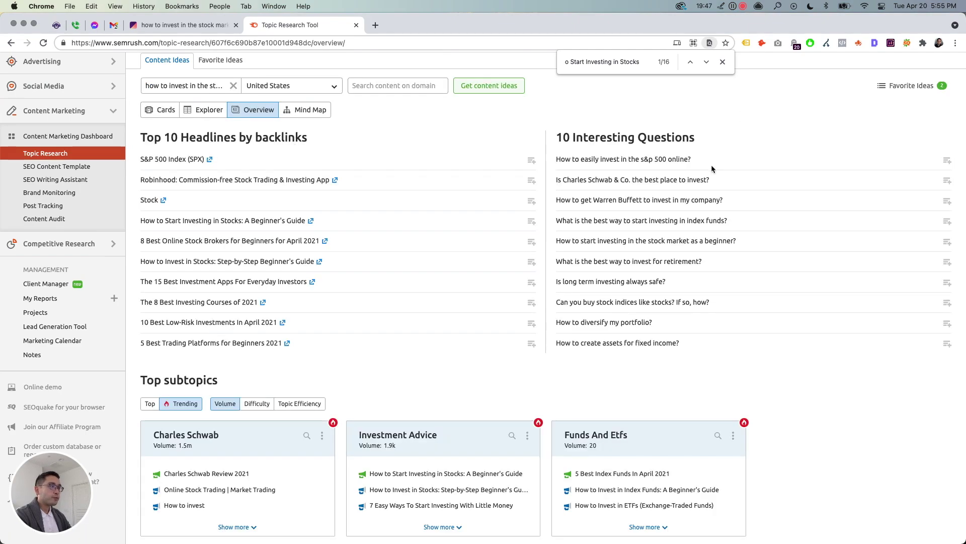
pyautogui.scroll(3, 422, 214)
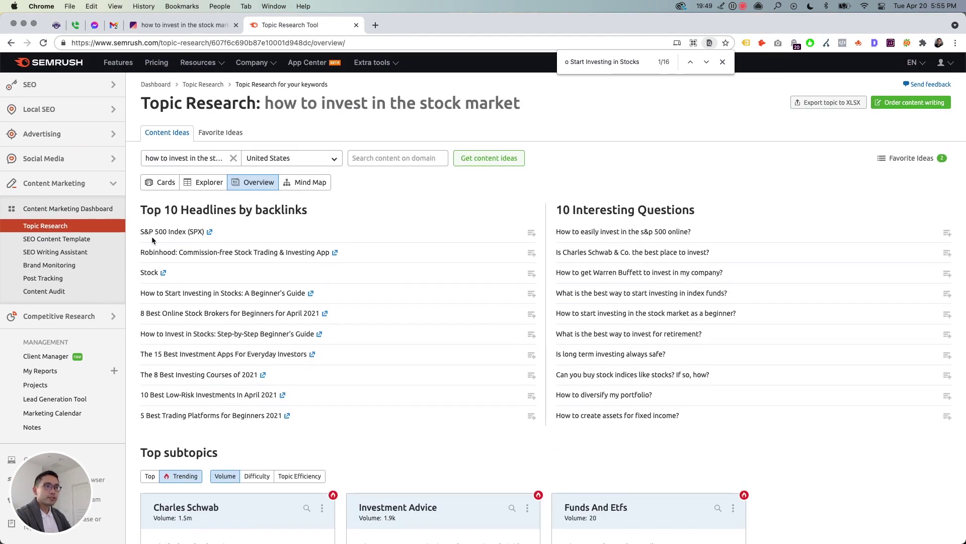
pyautogui.click(164, 276)
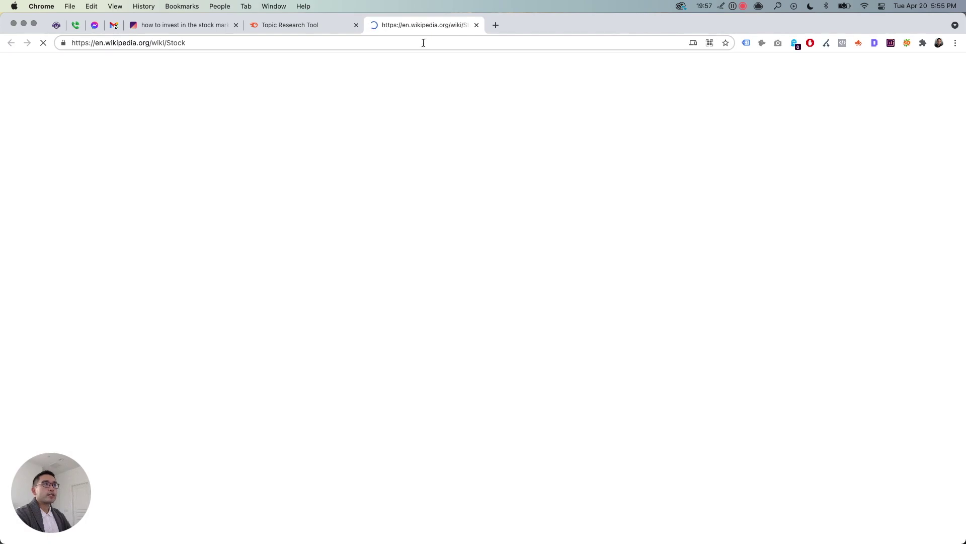
pyautogui.click(301, 24)
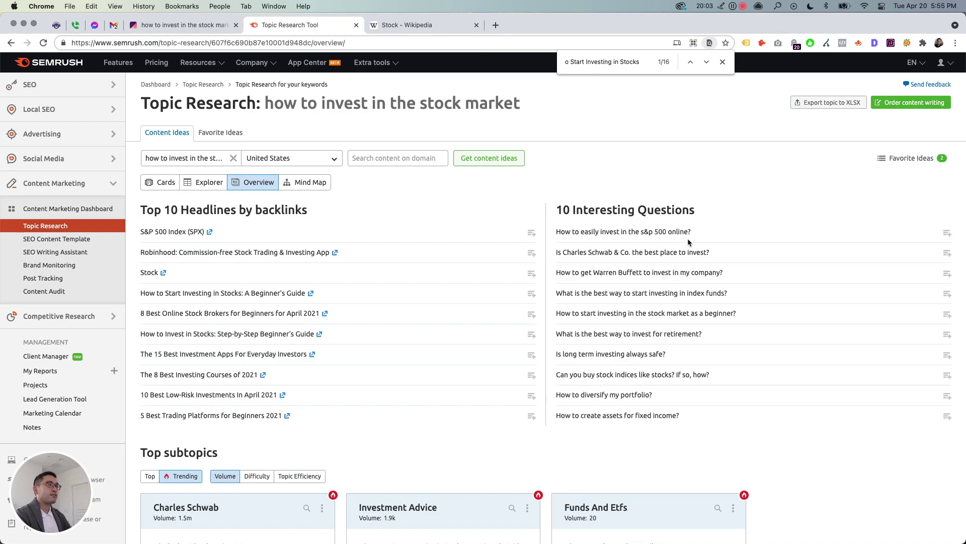
# - Review the Overview's interesting questions, highlighting "How to get Warren Buffett to invest in my company?", and its top subtopics
pyautogui.moveTo(557, 274); pyautogui.dragTo(715, 274)
pyautogui.click(606, 301)
pyautogui.scroll(-5, 606, 300)
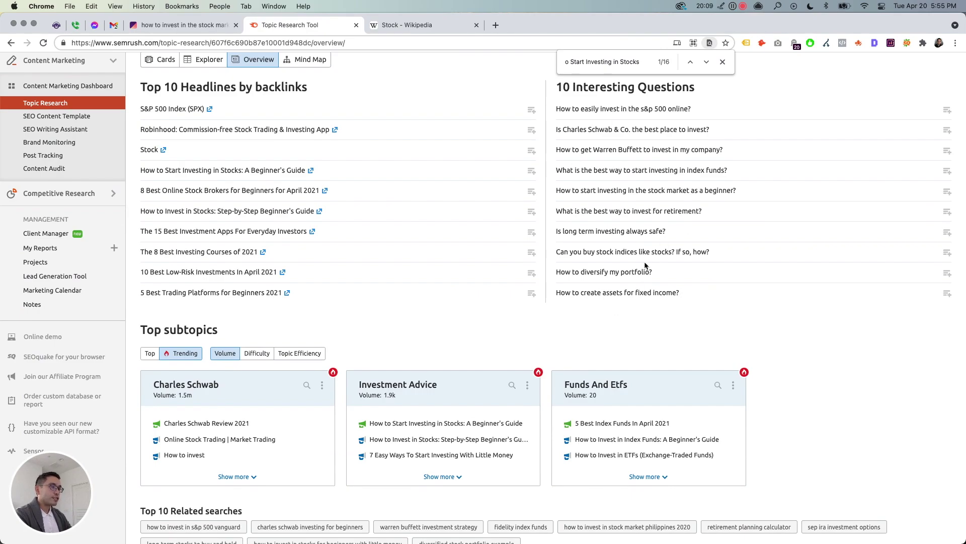
pyautogui.scroll(-2, 640, 271)
pyautogui.scroll(6, 209, 395)
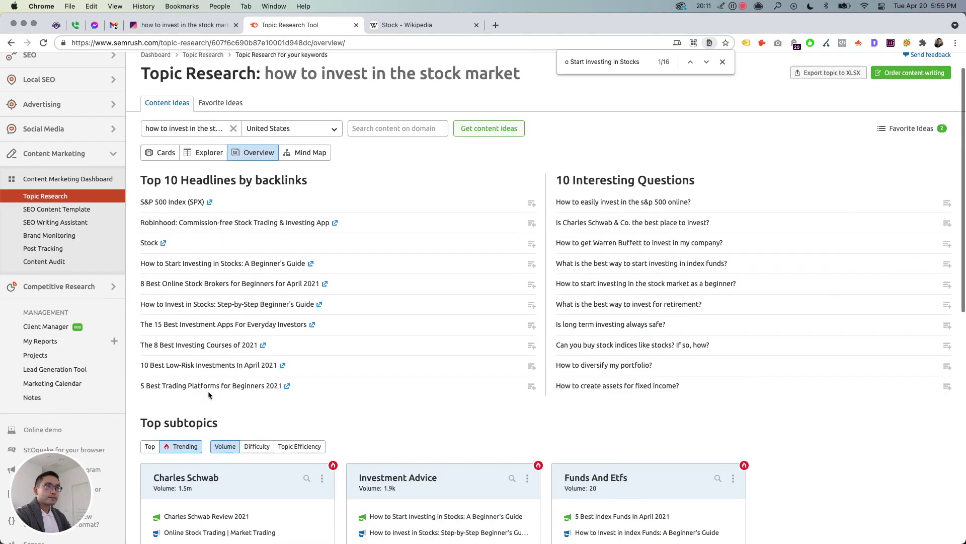
# - Show the topic research as Cards and expand the "Charles Schwab" subtopic
pyautogui.scroll(1, 209, 395)
pyautogui.click(163, 170)
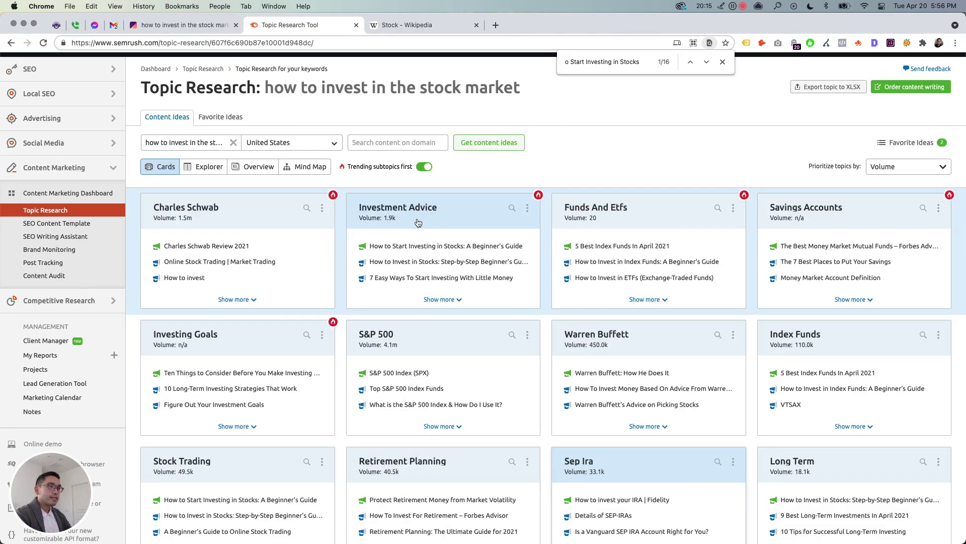
pyautogui.click(204, 208)
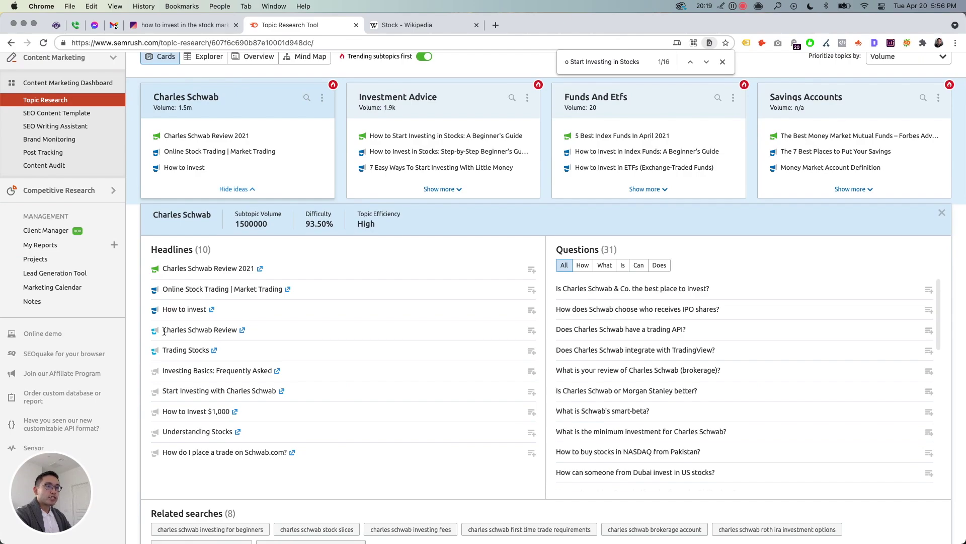
# - Add the "Charles Schwab Review" headline and the first two questions of the "Charles Schwab" subtopic to the favorites
pyautogui.moveTo(164, 331); pyautogui.dragTo(240, 332)
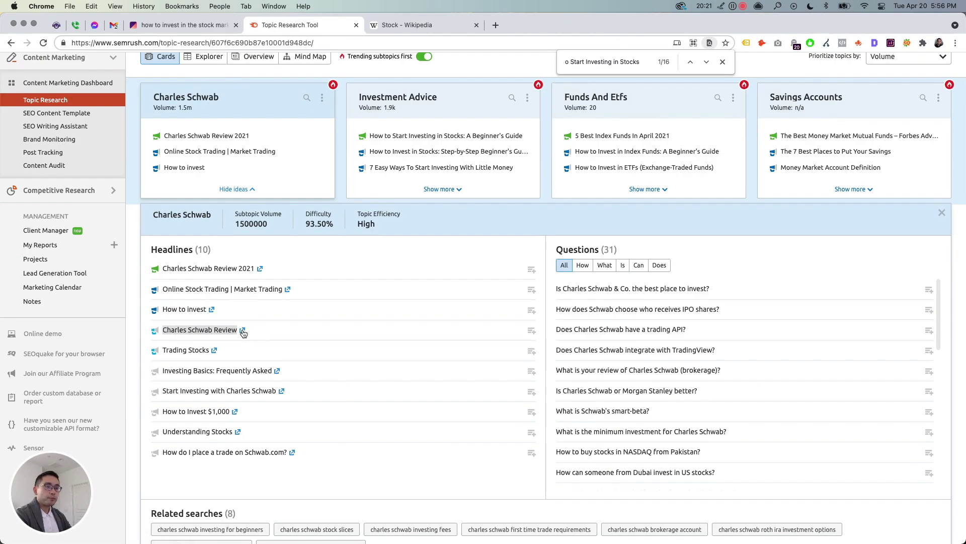
pyautogui.click(532, 332)
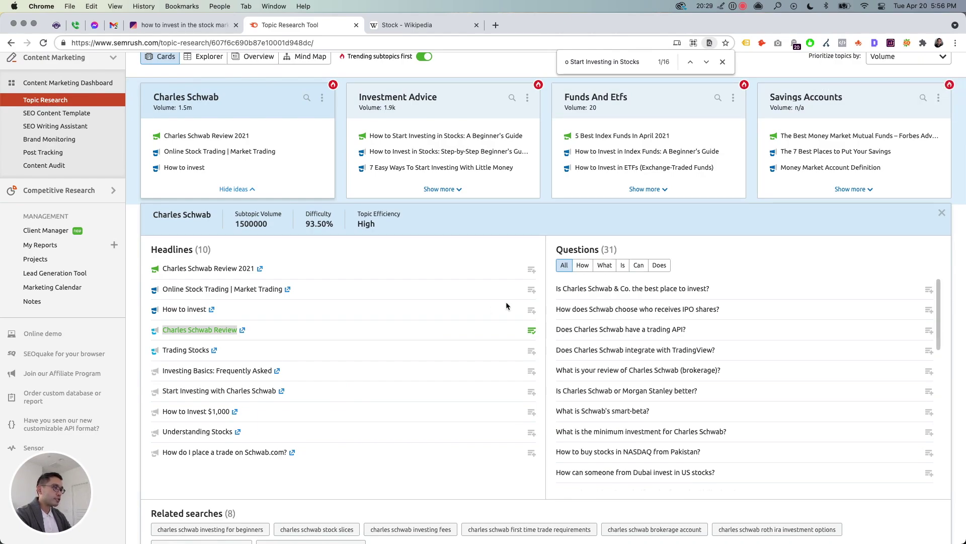
pyautogui.click(930, 291)
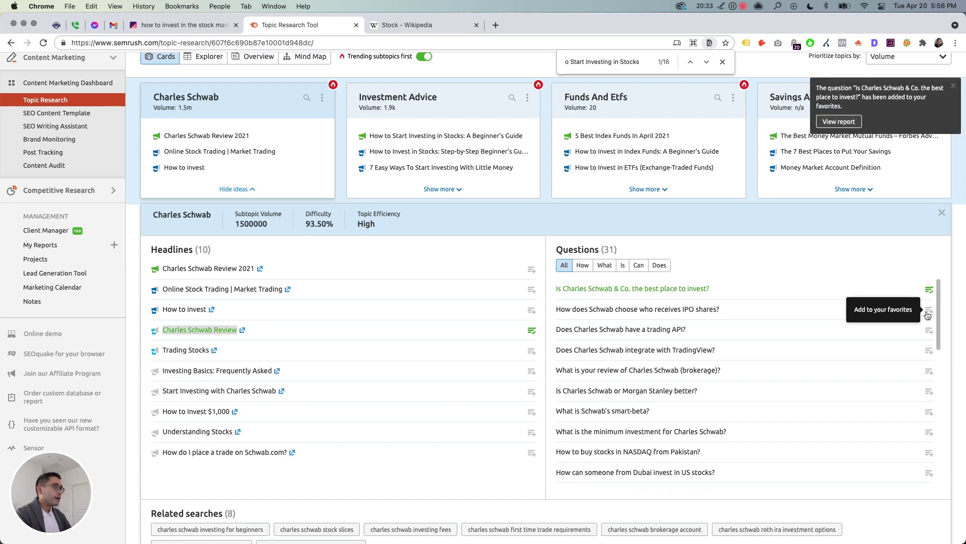
pyautogui.click(929, 310)
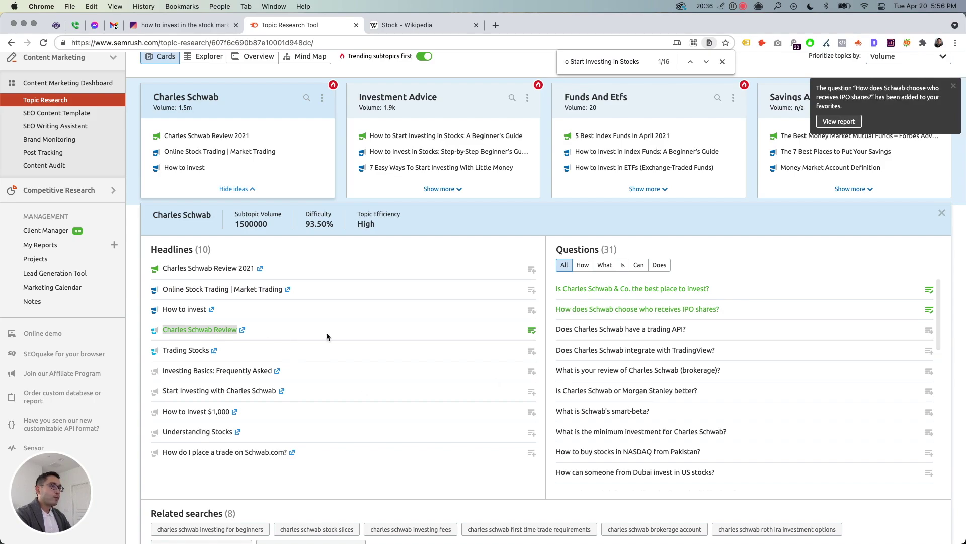
# - View the favorites report and highlight the ideas saved under "how to invest in the stock market"
pyautogui.click(833, 123)
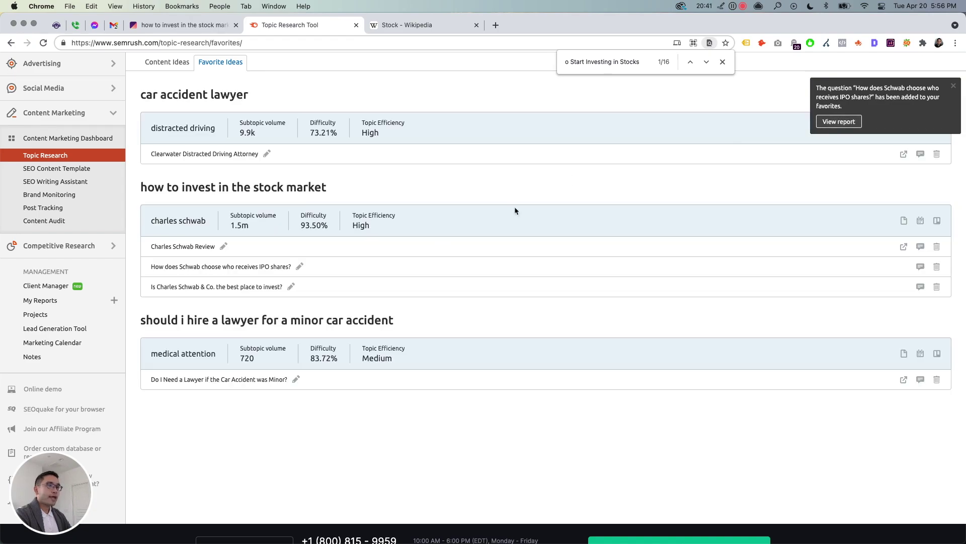
pyautogui.scroll(2, 216, 216)
pyautogui.scroll(-4, 201, 202)
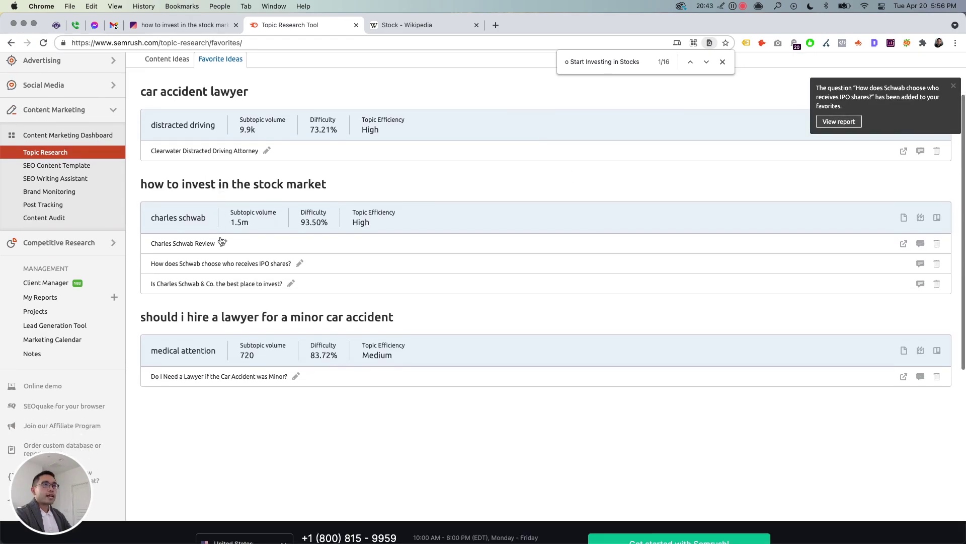
pyautogui.moveTo(141, 133); pyautogui.dragTo(336, 135)
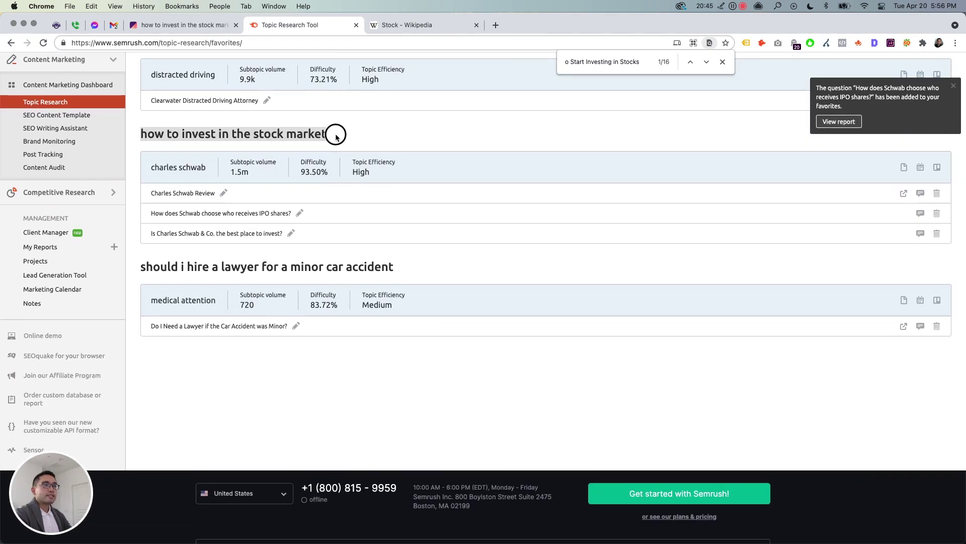
pyautogui.click(335, 135)
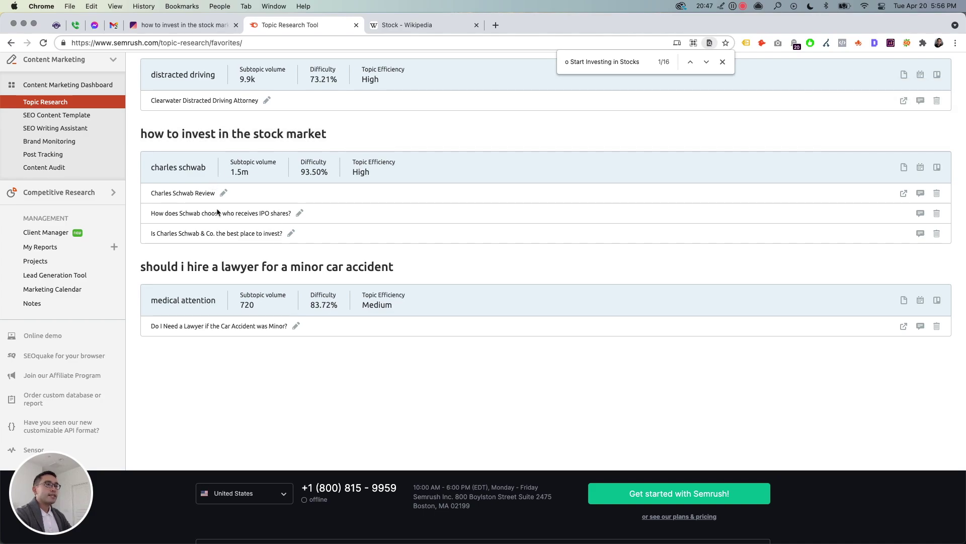
pyautogui.moveTo(155, 192); pyautogui.dragTo(321, 241)
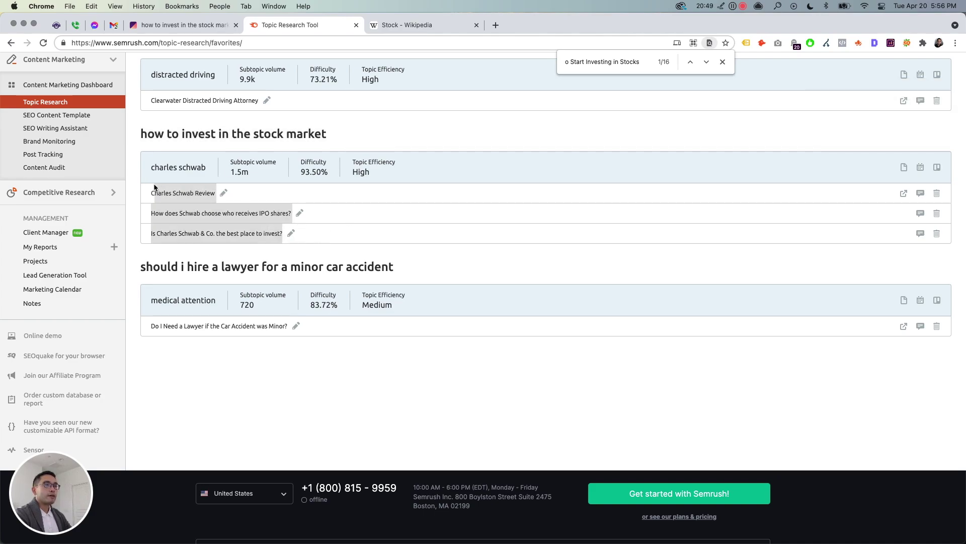
pyautogui.moveTo(152, 192); pyautogui.dragTo(330, 229)
# - View the comment forms of the "Charles Schwab Review" headline and the saved IPO shares question, closing each without saving
pyautogui.click(919, 194)
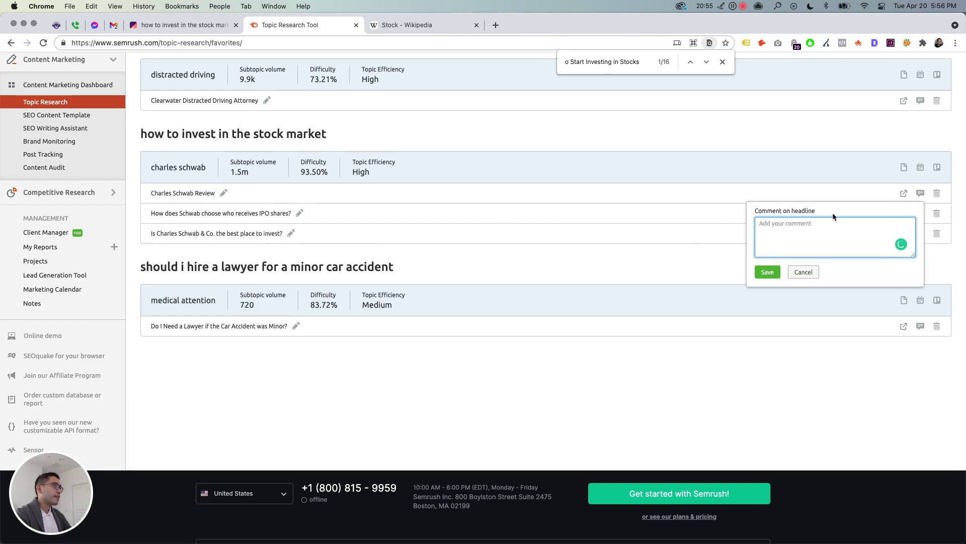
pyautogui.click(803, 273)
pyautogui.click(920, 214)
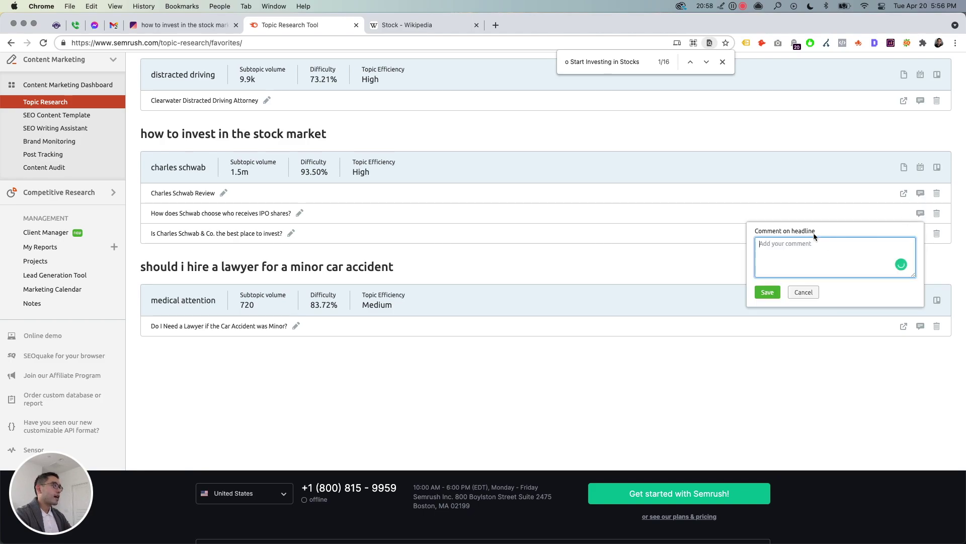
pyautogui.click(808, 294)
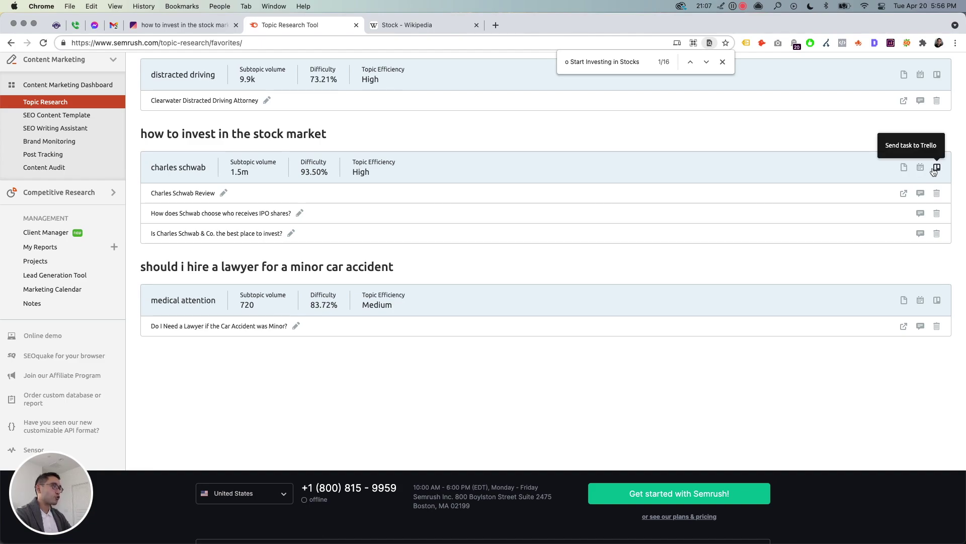
# - Create an SEO content template from the favorite "charles schwab" subtopic, targeting "charles schwab" and "how to invest in the stock market"
pyautogui.click(904, 169)
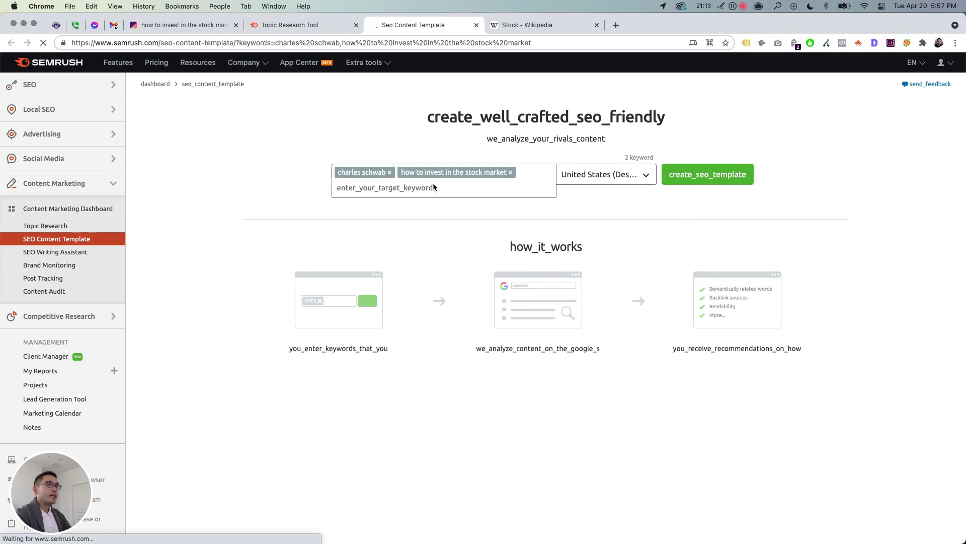
pyautogui.click(714, 176)
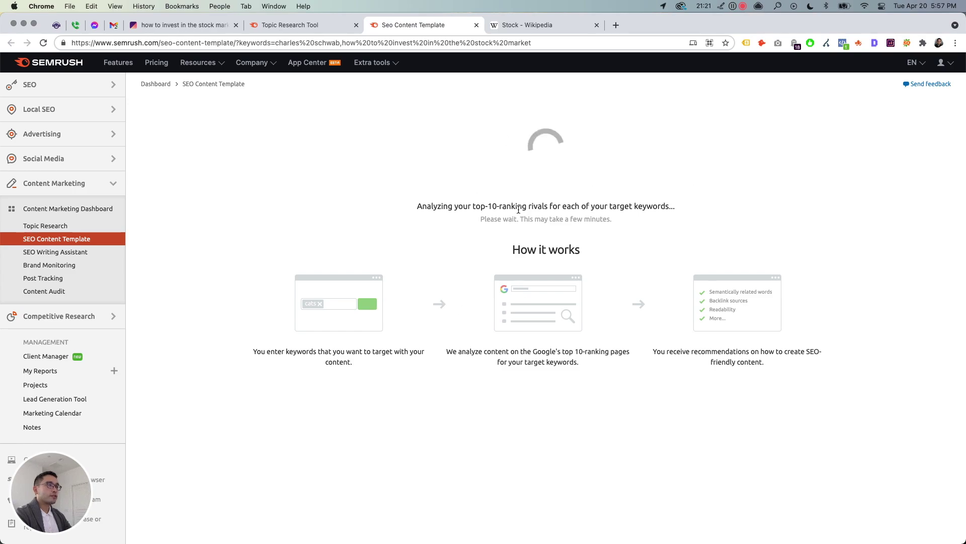
# - Switch to Surfer's Content Planner and search the page text for "charl"
pyautogui.click(199, 29)
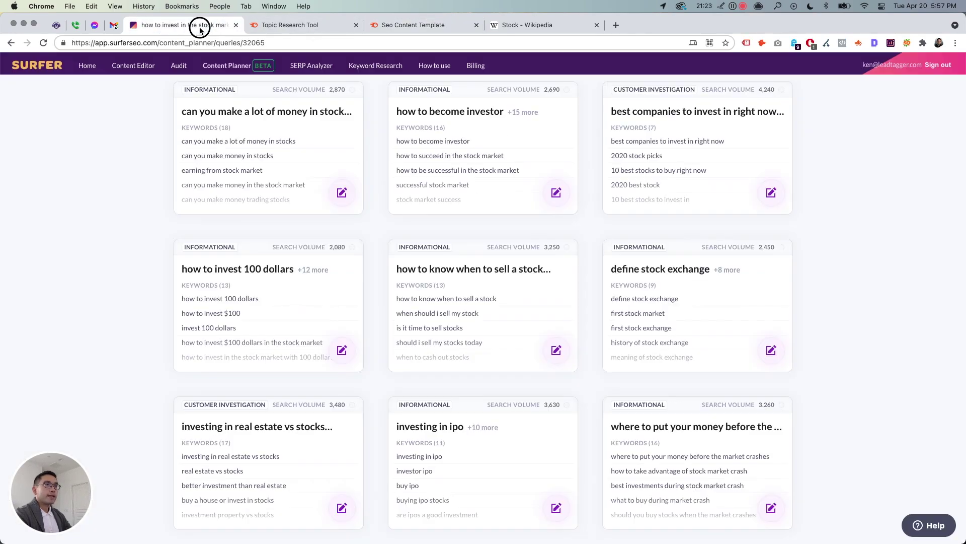
pyautogui.scroll(2, 299, 252)
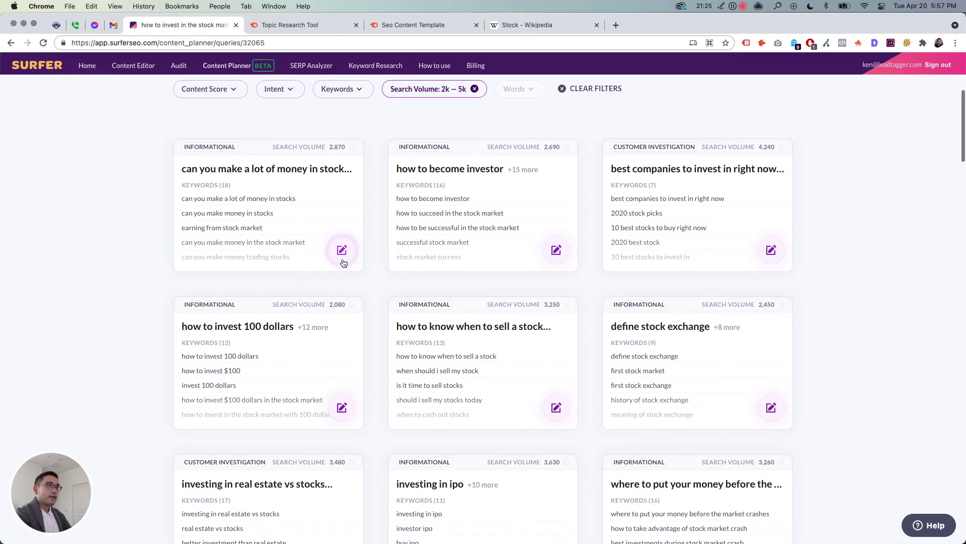
pyautogui.scroll(1, 352, 202)
pyautogui.press('super+f')
pyautogui.write('chae')
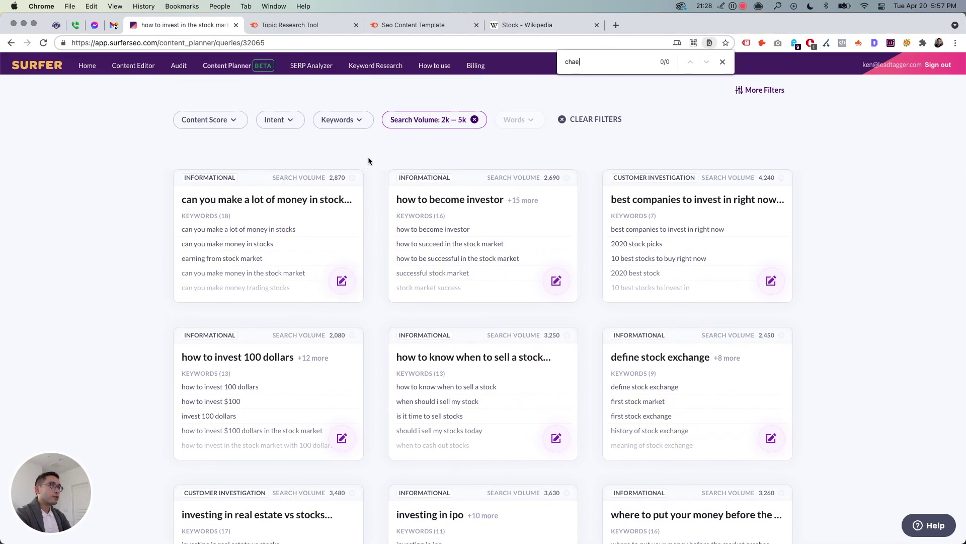
pyautogui.press('BackSpace')
pyautogui.write('rl')
# - Search the topic clusters for "chales"
pyautogui.scroll(3, 738, 149)
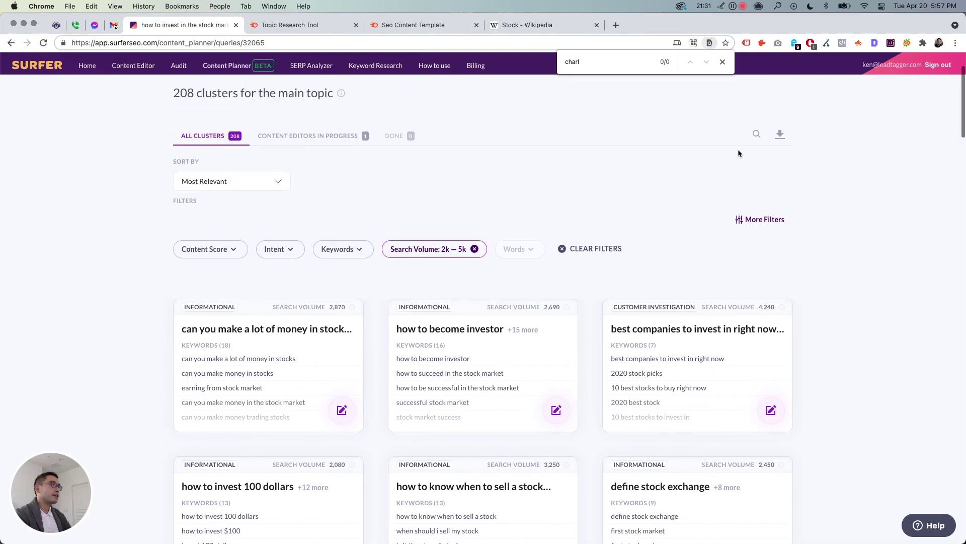
pyautogui.click(757, 139)
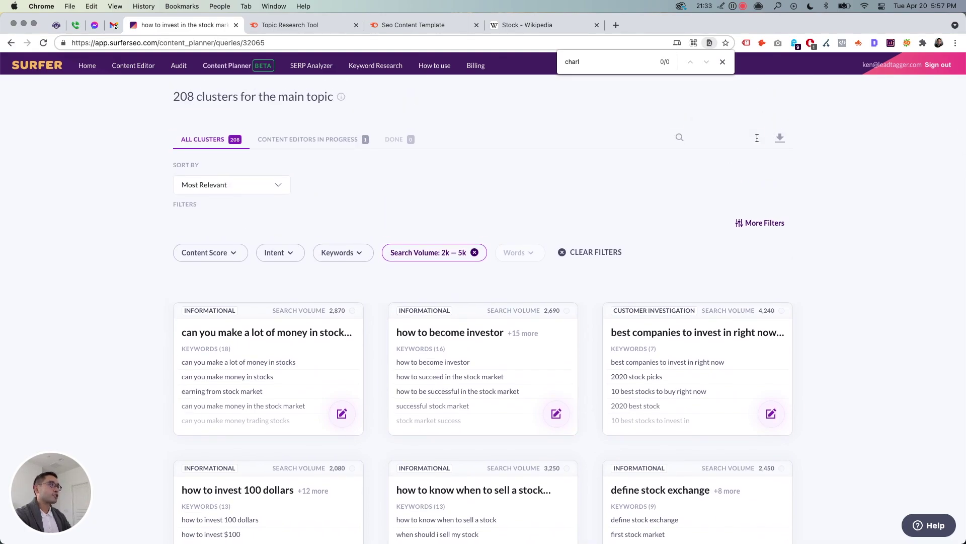
pyautogui.write('chales')
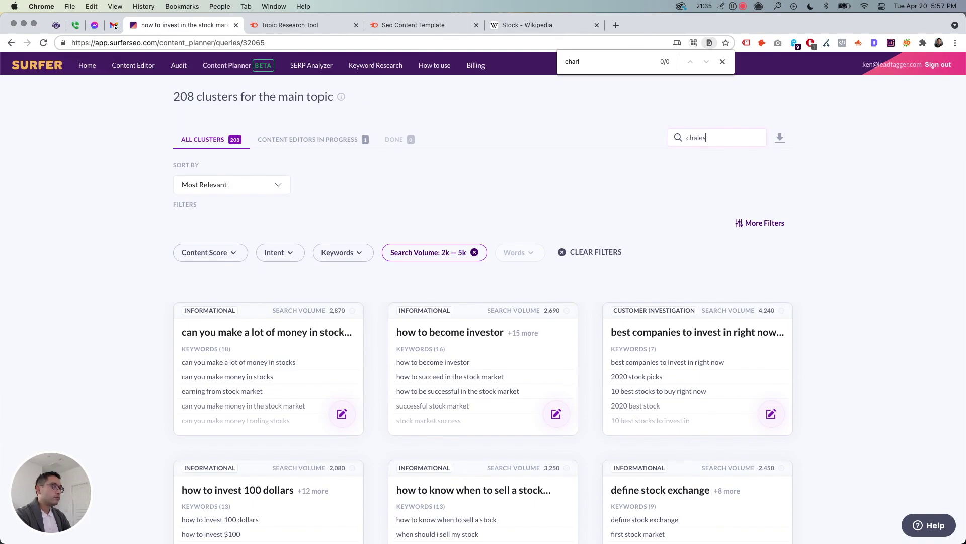
# - Copy "charles" from the Semrush favorites, search Surfer's topic clusters for "charles" and view the sorting options
pyautogui.click(417, 24)
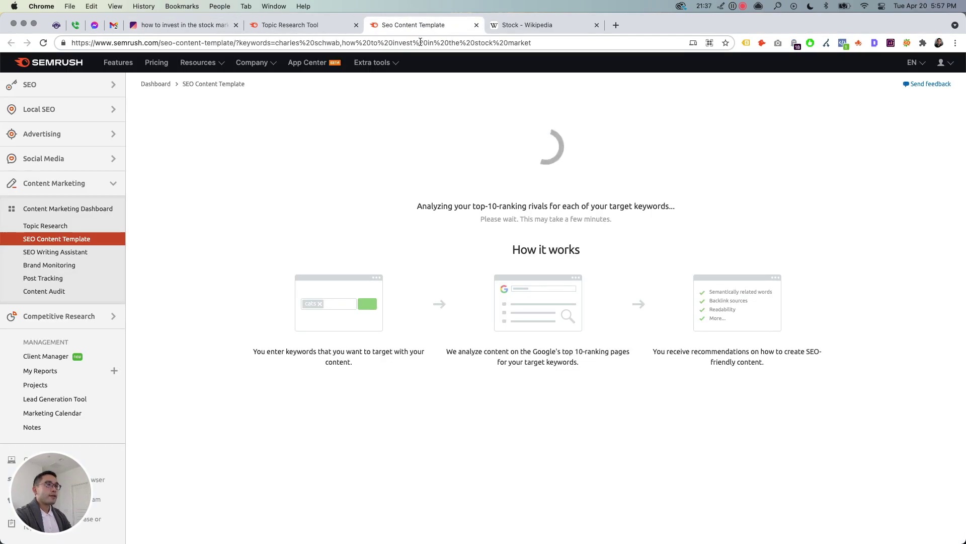
pyautogui.click(303, 27)
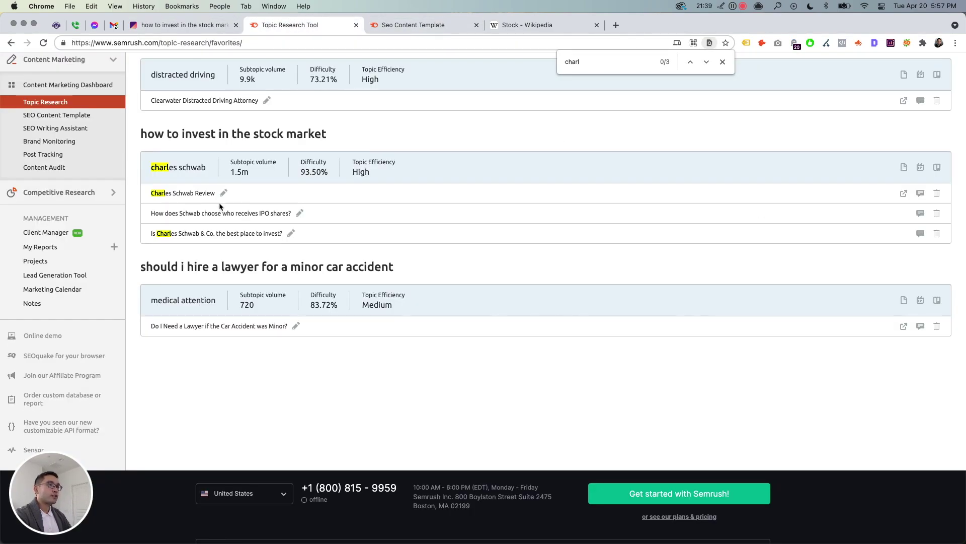
pyautogui.doubleClick(167, 168)
pyautogui.press('super+c')
pyautogui.click(184, 29)
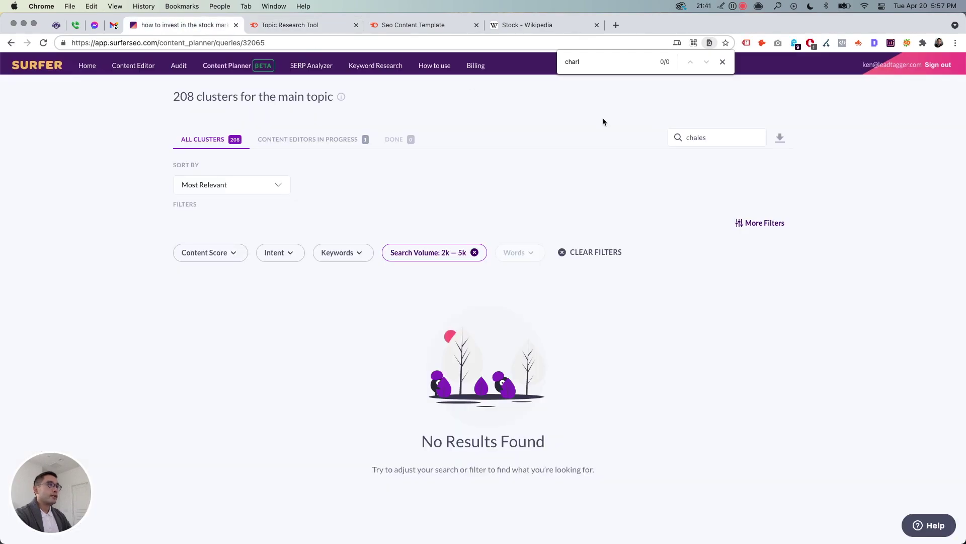
pyautogui.click(699, 138)
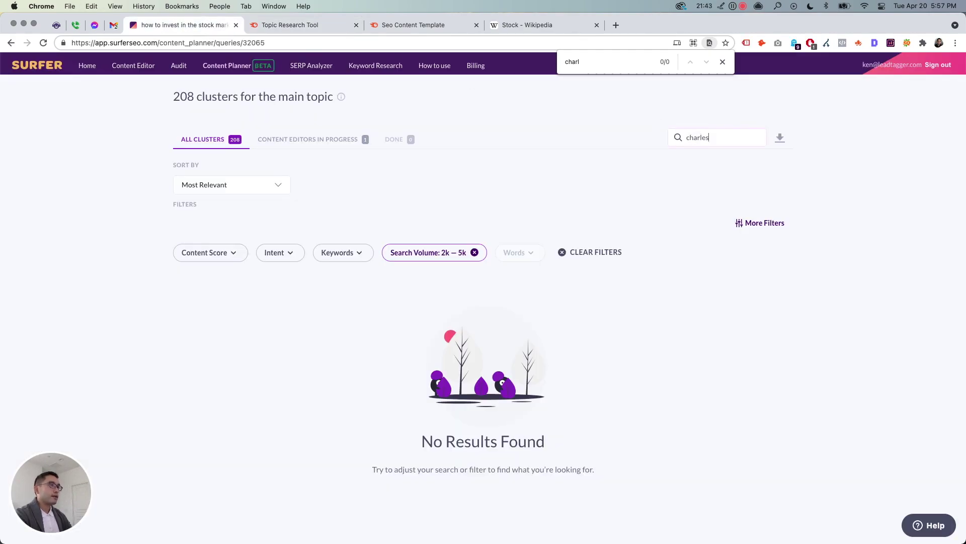
pyautogui.click(217, 190)
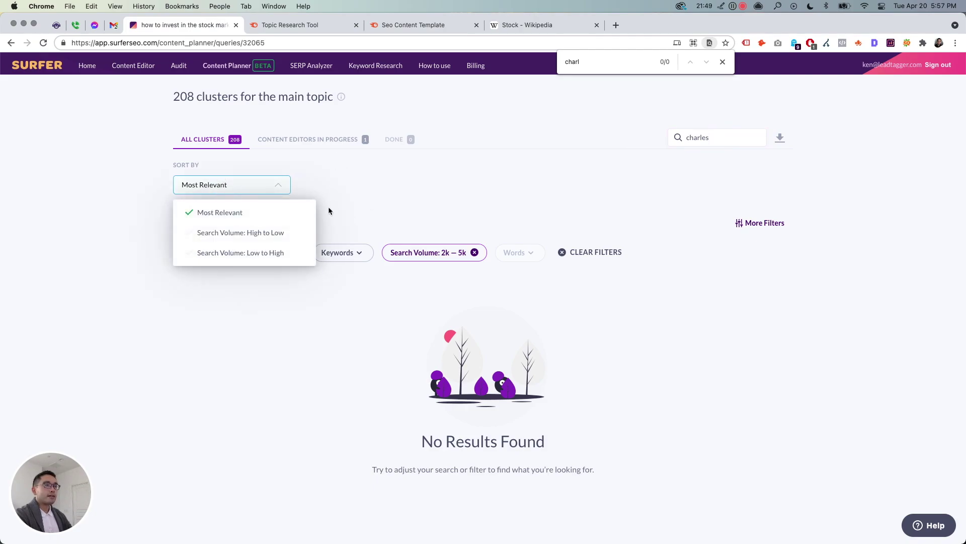
# - Review the "charles schwab" ideas in the Semrush favorites and view their SEO content template recommendations
pyautogui.click(321, 29)
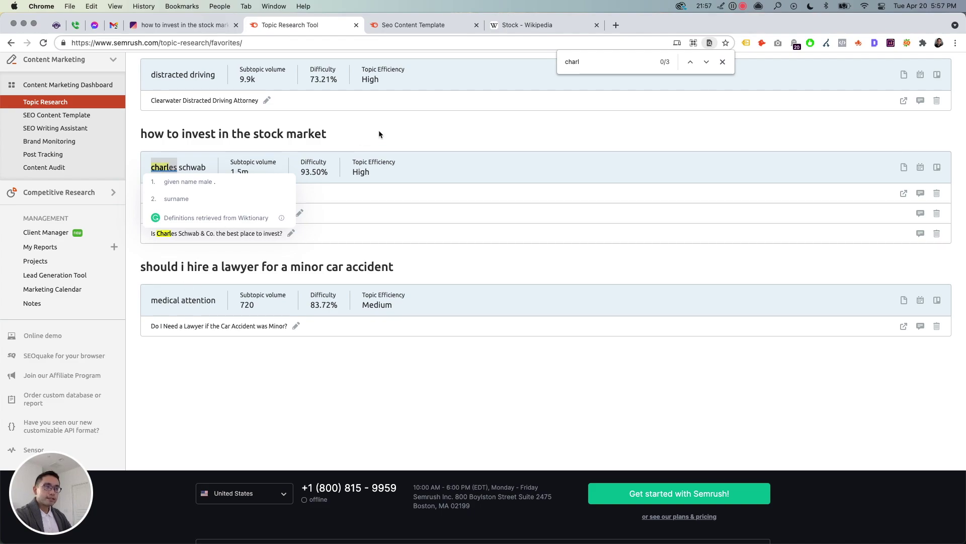
pyautogui.click(293, 174)
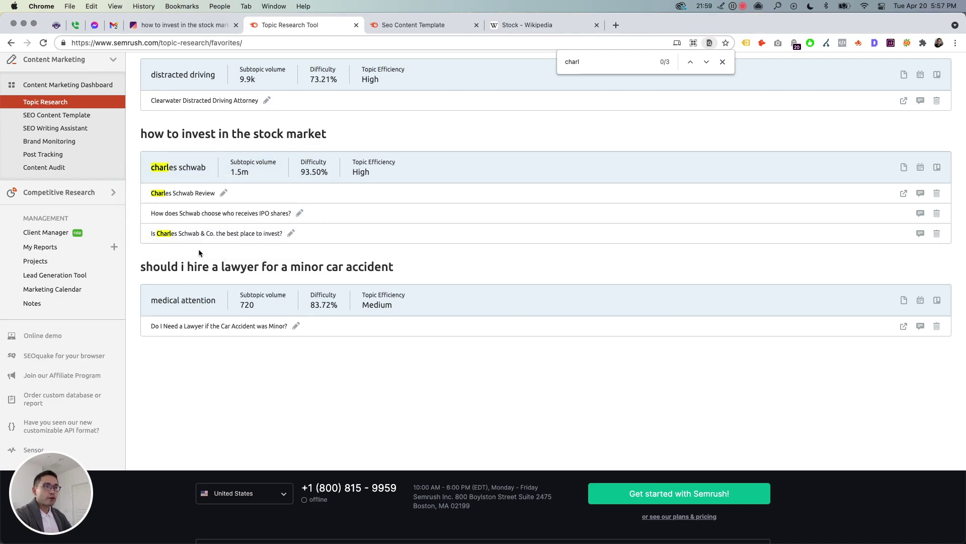
pyautogui.scroll(2, 199, 248)
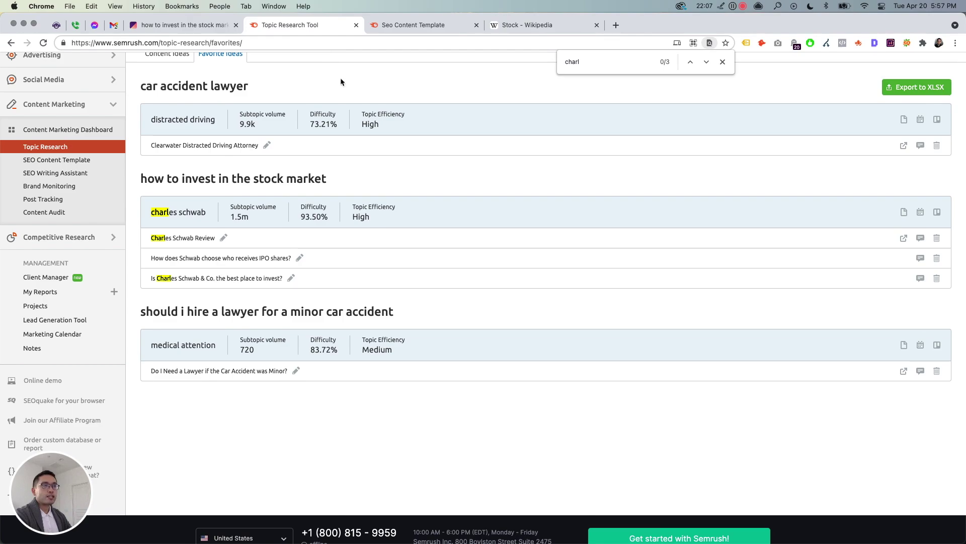
pyautogui.click(409, 27)
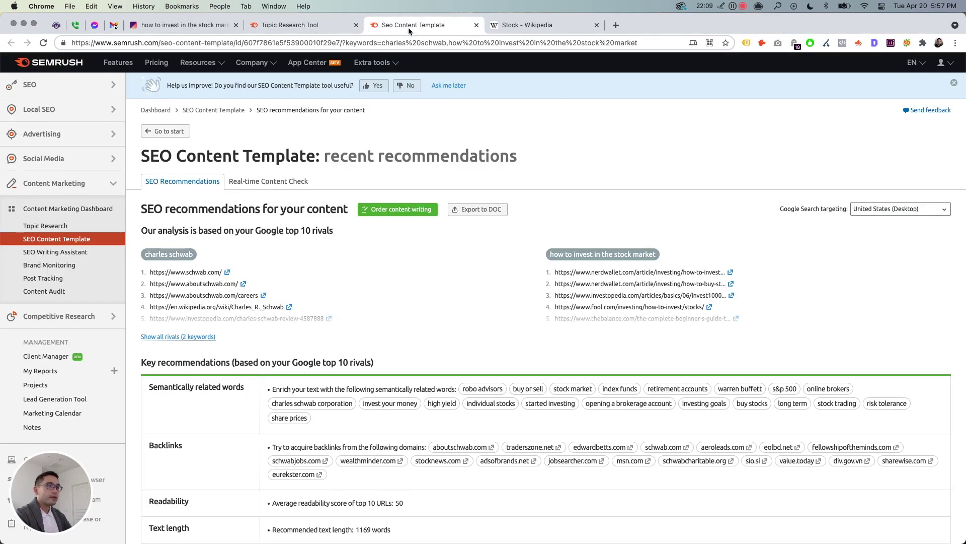
pyautogui.click(321, 26)
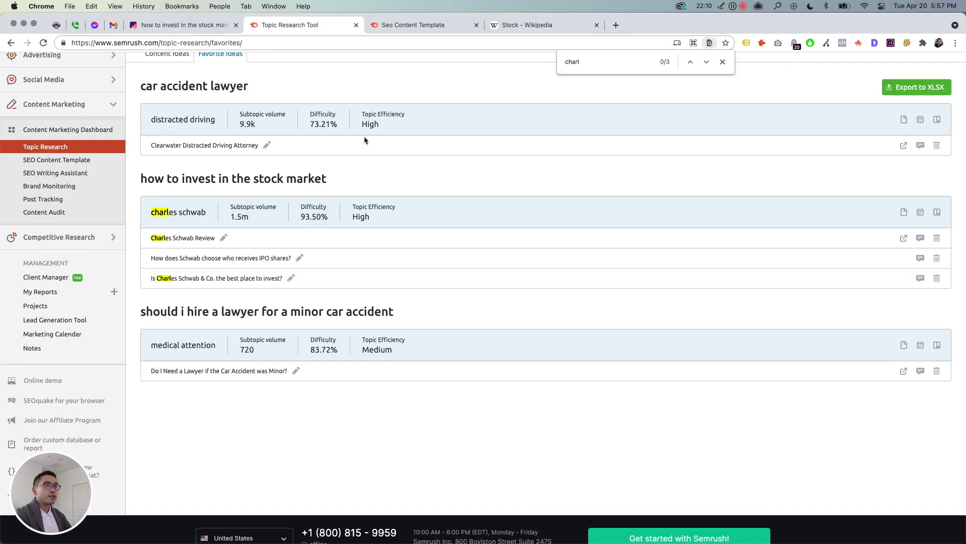
pyautogui.click(904, 214)
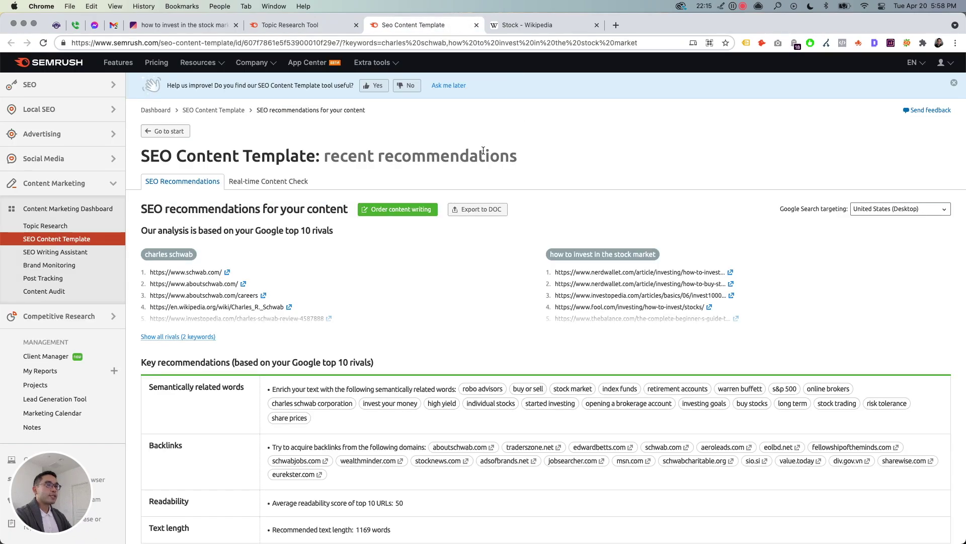
# - Examine the template's key recommendations, highlighting the semantically related words and the recommended text length
pyautogui.scroll(-1, 237, 240)
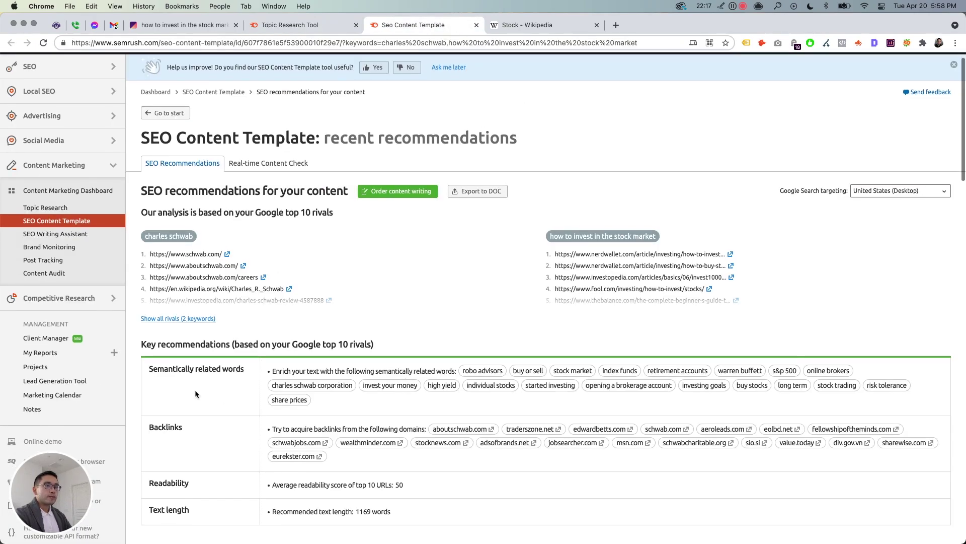
pyautogui.moveTo(149, 369); pyautogui.dragTo(551, 393)
pyautogui.scroll(-3, 427, 405)
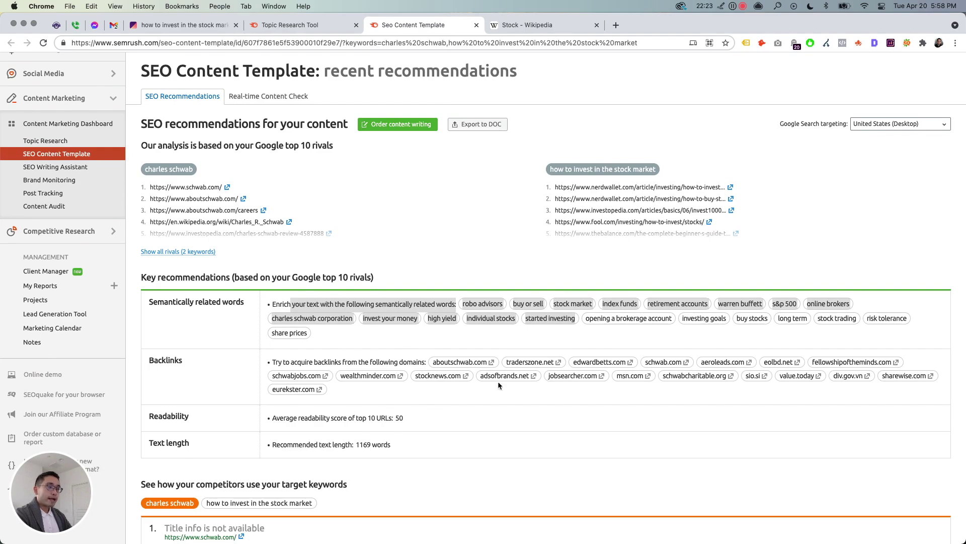
pyautogui.scroll(-2, 497, 381)
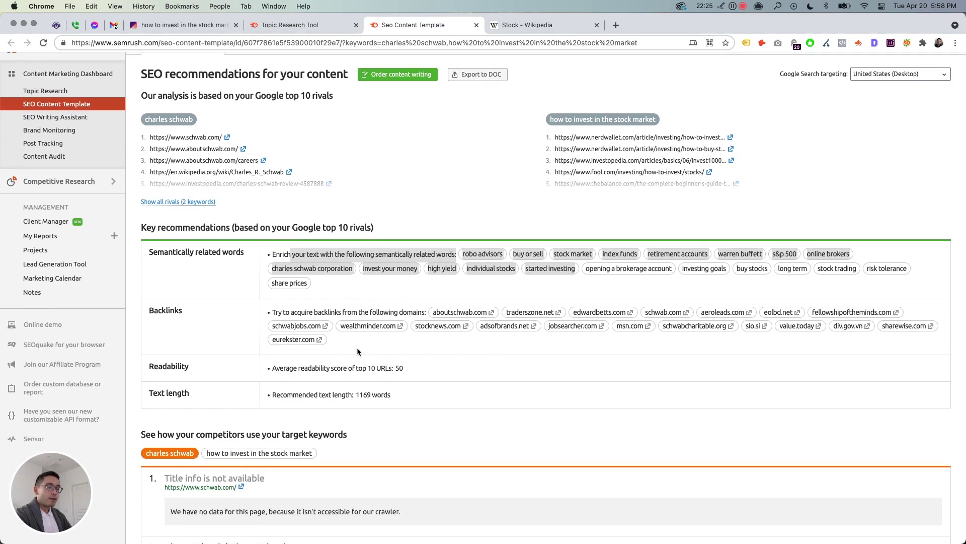
pyautogui.click(373, 369)
pyautogui.moveTo(272, 394); pyautogui.dragTo(383, 394)
# - Review how competitors use "charles schwab" and show the competitor usage for "how to invest in the stock market"
pyautogui.scroll(-5, 382, 393)
pyautogui.scroll(-5, 381, 392)
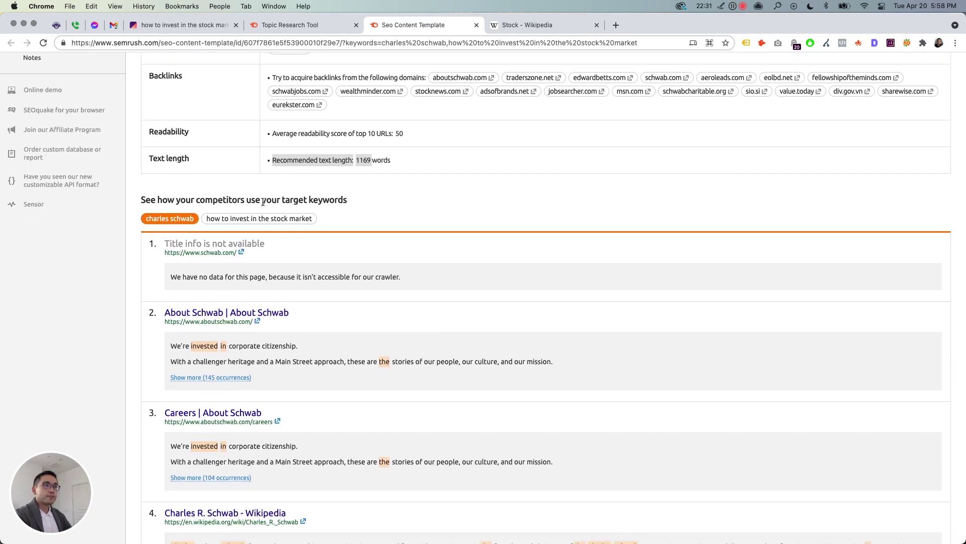
pyautogui.scroll(-5, 328, 272)
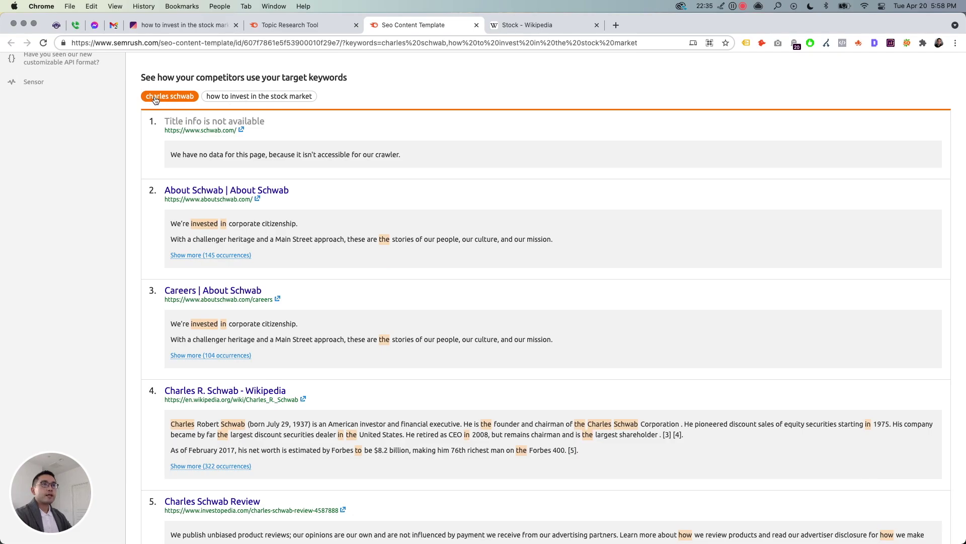
pyautogui.scroll(-13, 177, 285)
pyautogui.scroll(13, 178, 285)
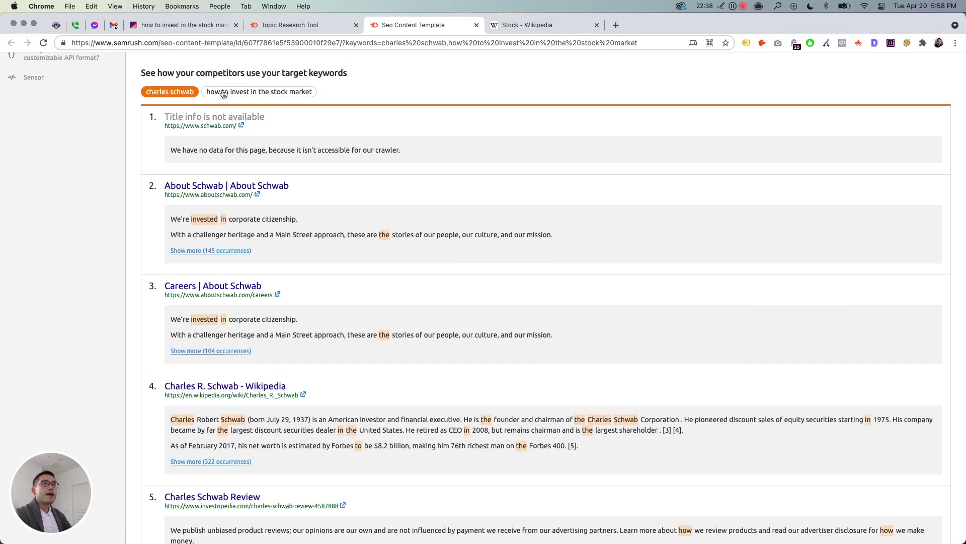
pyautogui.click(223, 93)
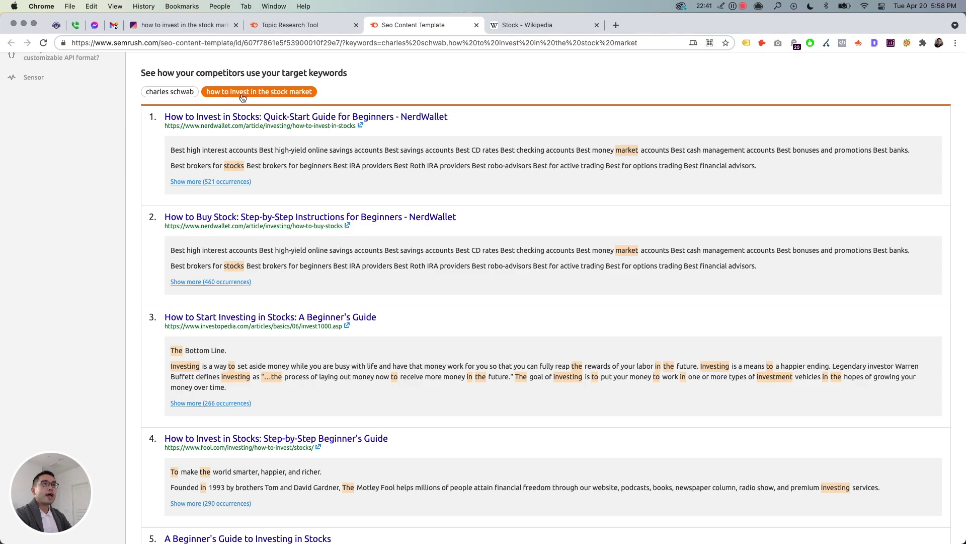
# - Look over the whole content template again and highlight the "Semantically related words" heading
pyautogui.scroll(11, 300, 95)
pyautogui.scroll(7, 300, 95)
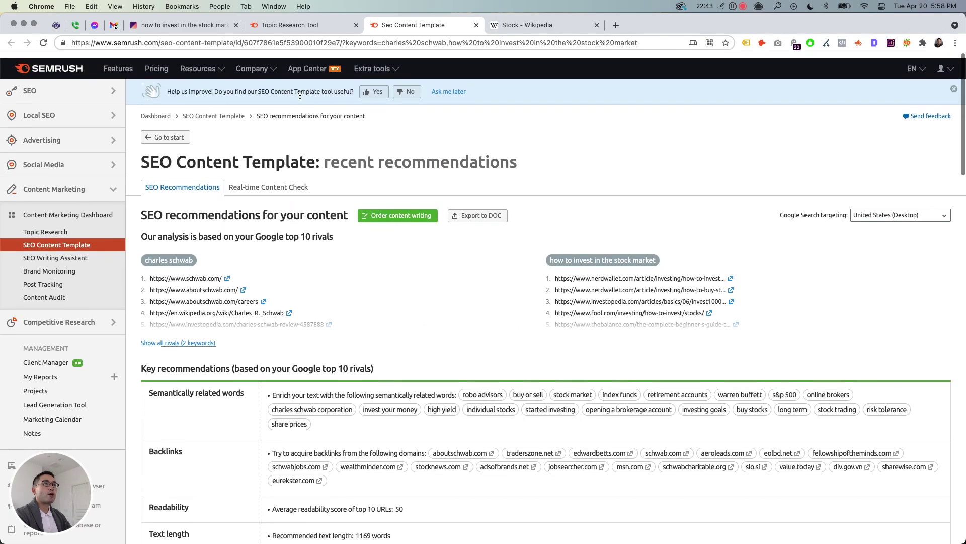
pyautogui.scroll(-18, 418, 228)
pyautogui.scroll(9, 237, 156)
pyautogui.moveTo(155, 98); pyautogui.dragTo(272, 106)
pyautogui.scroll(1, 221, 191)
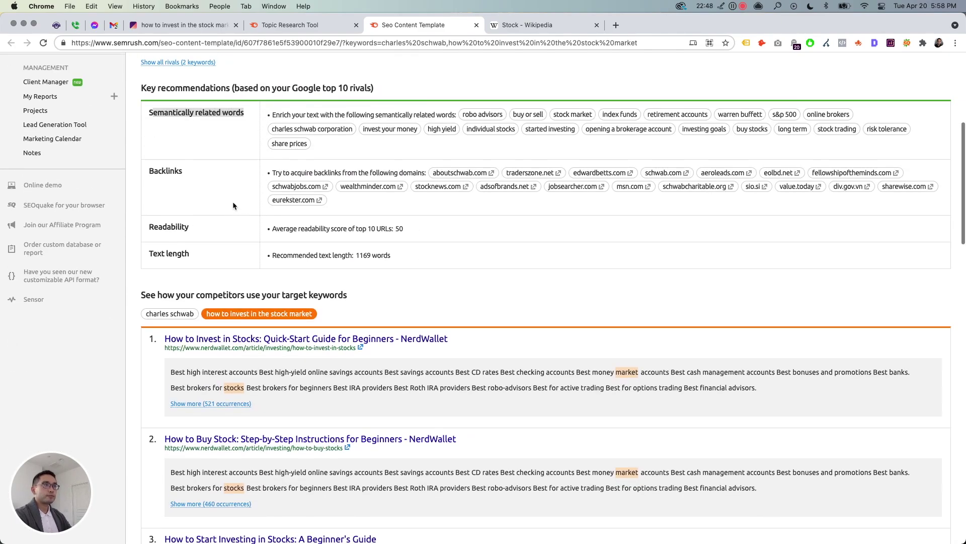
# - Return to Surfer's Content Planner, close the page text search and clear the cluster search
pyautogui.click(184, 26)
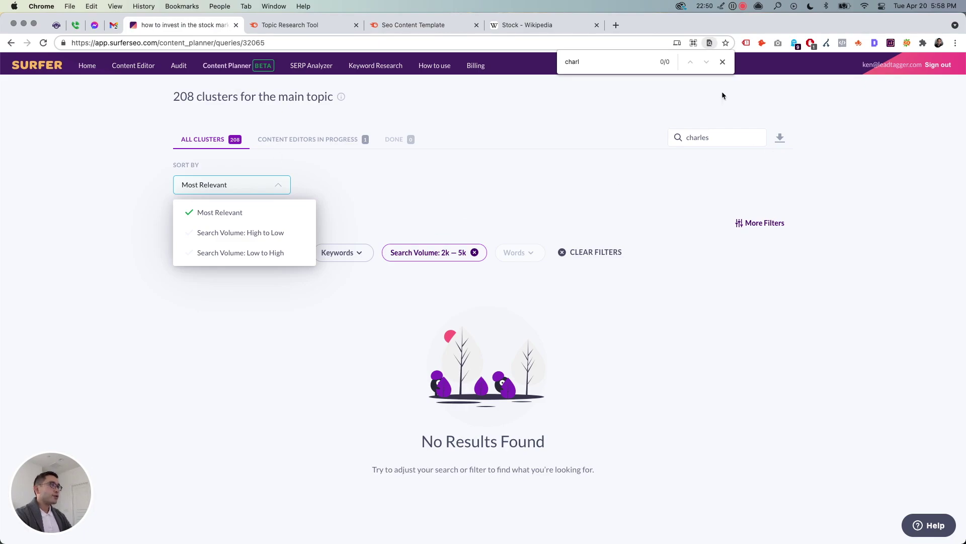
pyautogui.click(723, 63)
pyautogui.doubleClick(720, 133)
pyautogui.press('BackSpace')
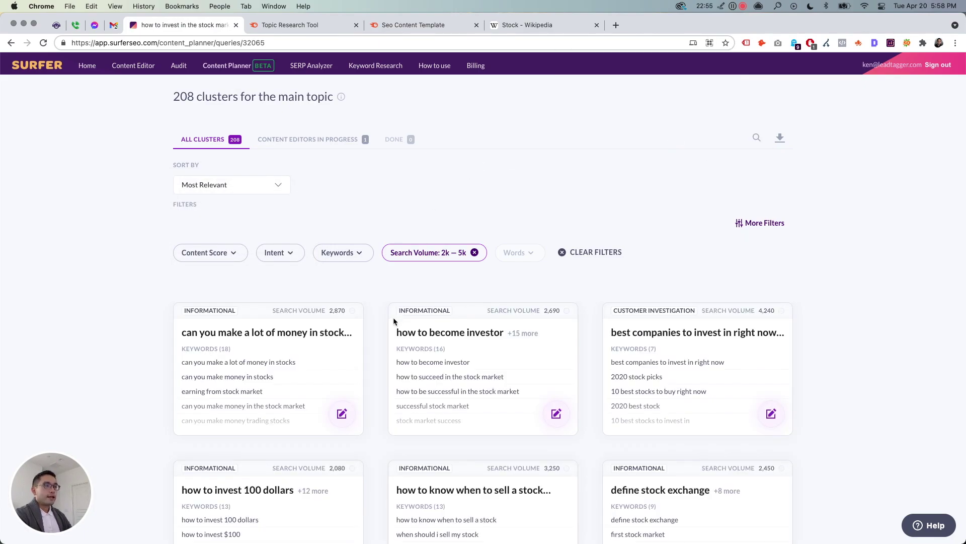
# - Browse the topic clusters and open the detailed view of "how to invest in water" to show its content editor option
pyautogui.scroll(-12, 422, 275)
pyautogui.scroll(-6, 422, 275)
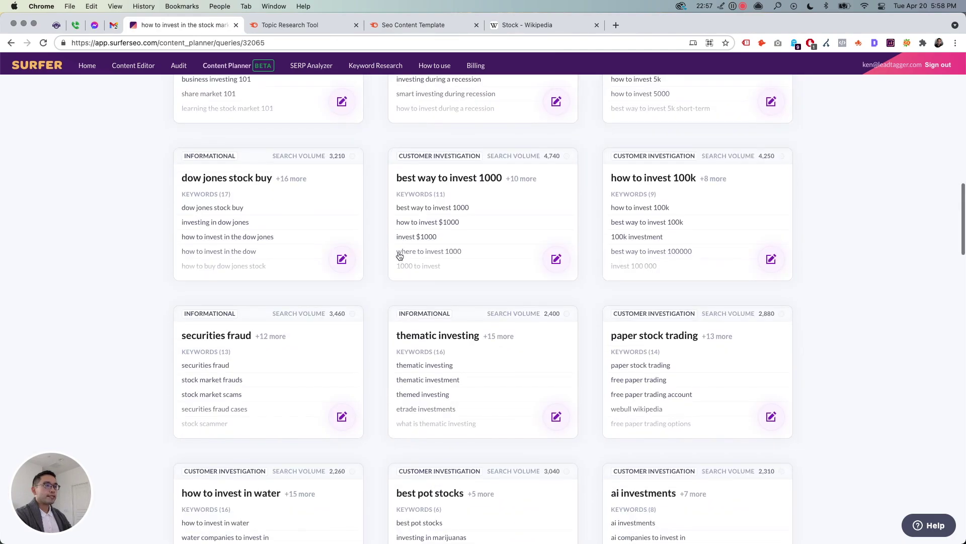
pyautogui.scroll(-4, 319, 371)
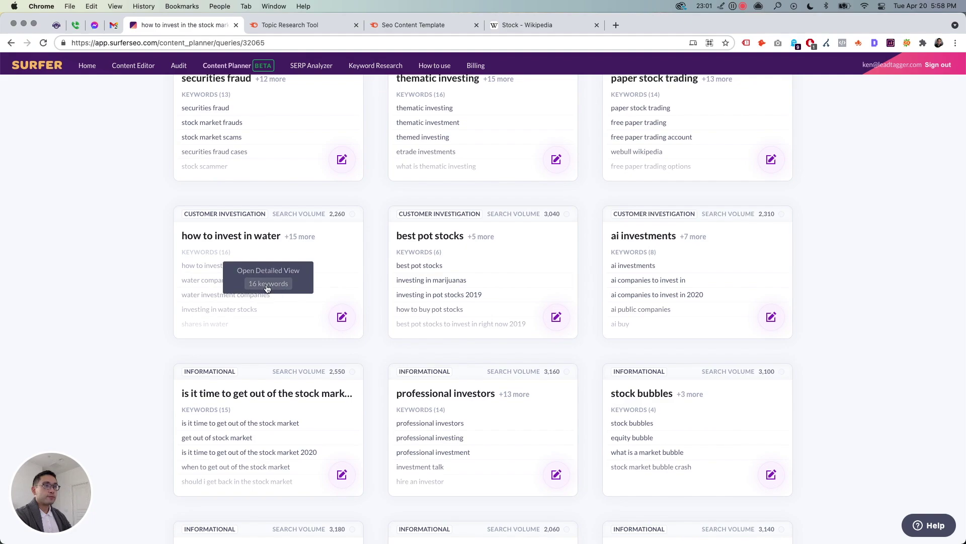
pyautogui.click(267, 285)
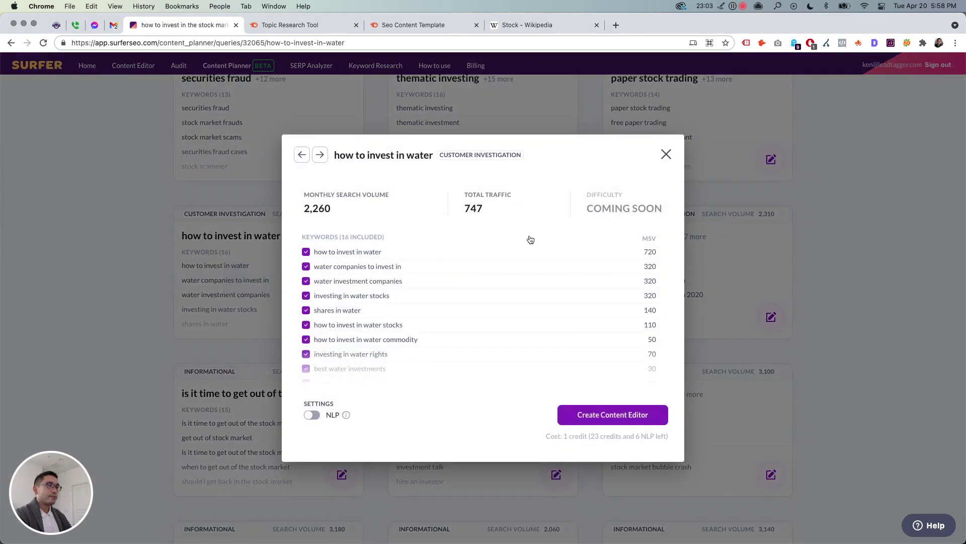
pyautogui.click(592, 424)
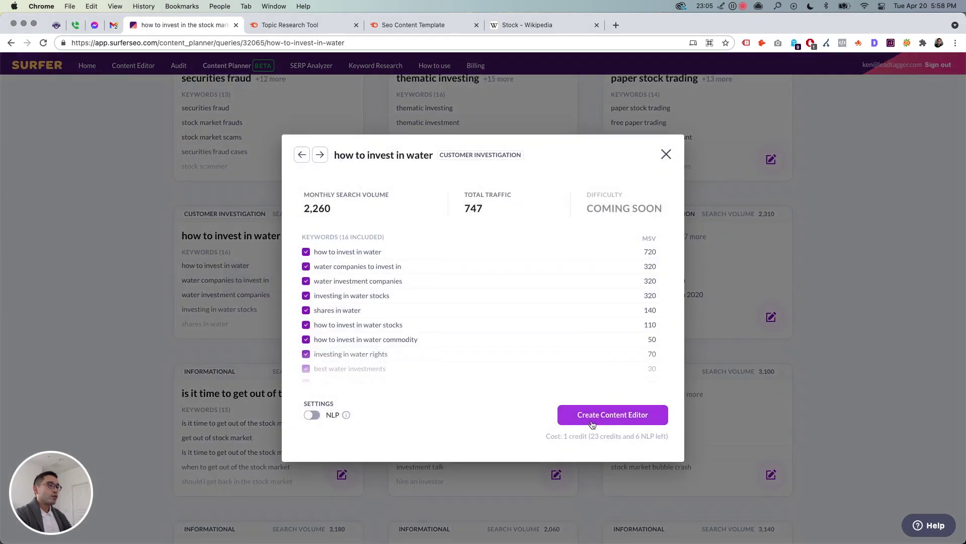
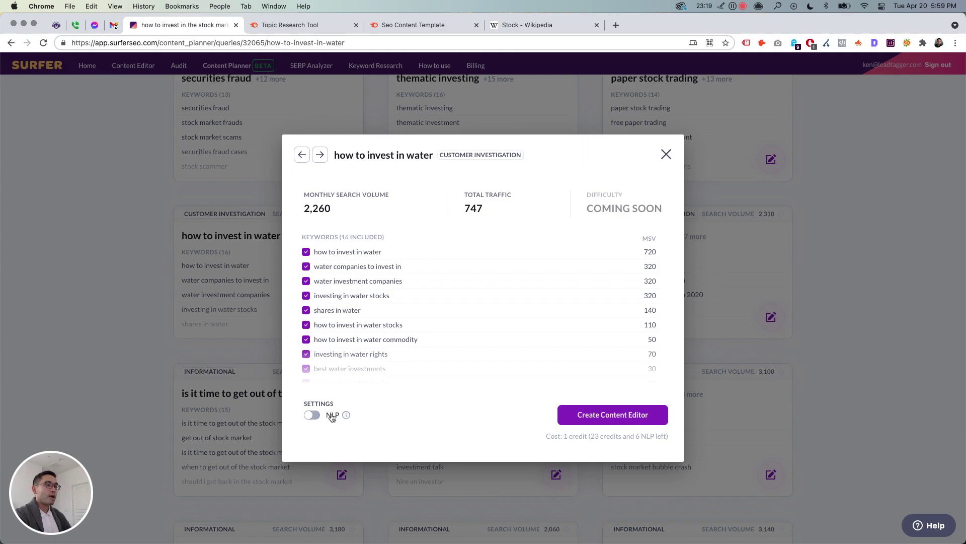
# - Create a content editor for "how to invest in water" with NLP turned off
pyautogui.click(312, 417)
pyautogui.click(312, 416)
pyautogui.click(604, 422)
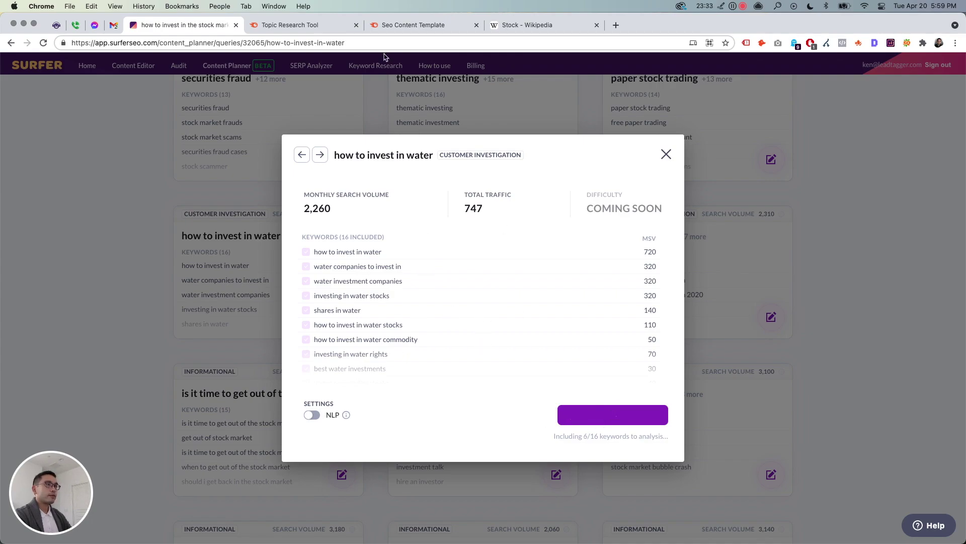
# - Switch to Semrush's SEO Content Template and review the "Basic recommendations" for page title, meta description, H1 and text, highlighting them
pyautogui.click(415, 26)
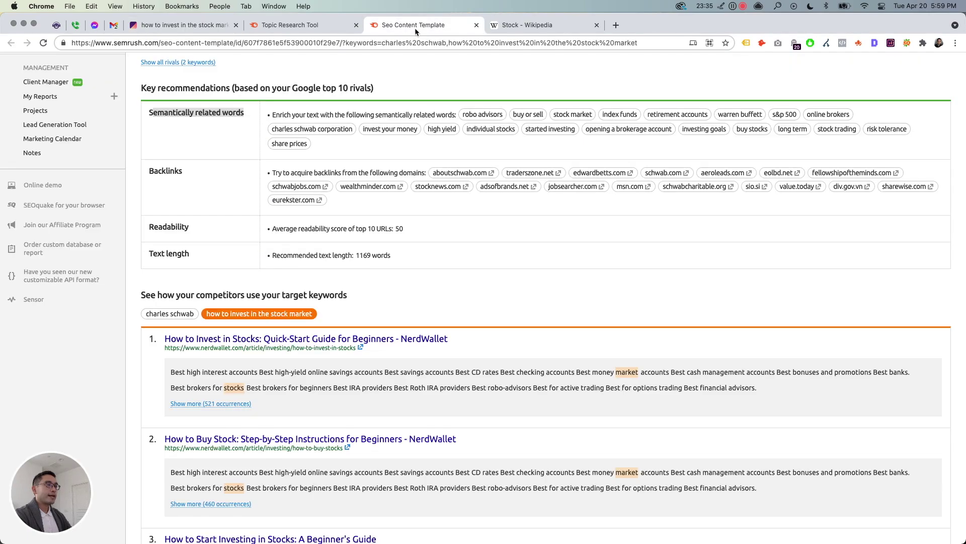
pyautogui.scroll(-20, 401, 274)
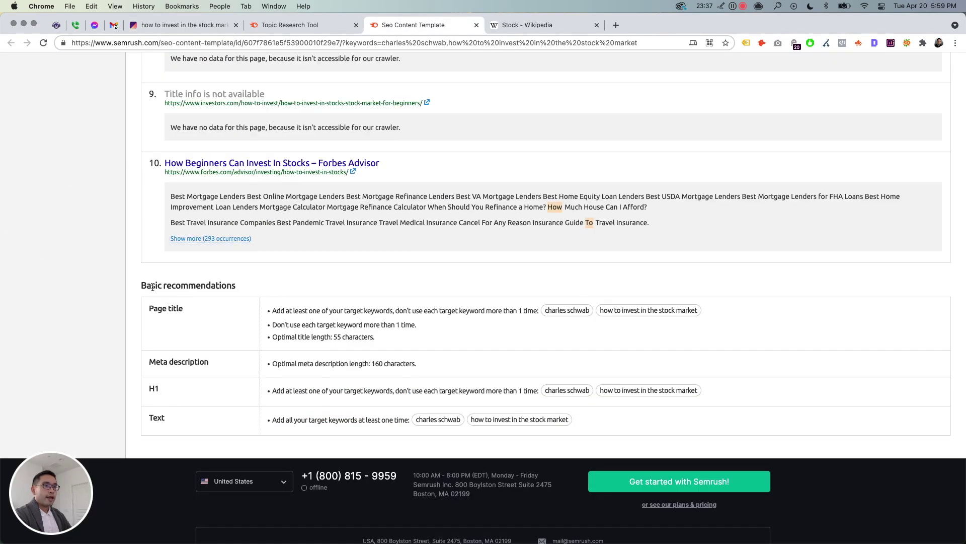
pyautogui.moveTo(143, 285); pyautogui.dragTo(255, 286)
pyautogui.moveTo(152, 310); pyautogui.dragTo(185, 424)
pyautogui.click(186, 424)
pyautogui.moveTo(137, 285); pyautogui.dragTo(614, 416)
pyautogui.click(143, 270)
pyautogui.moveTo(143, 270); pyautogui.dragTo(371, 422)
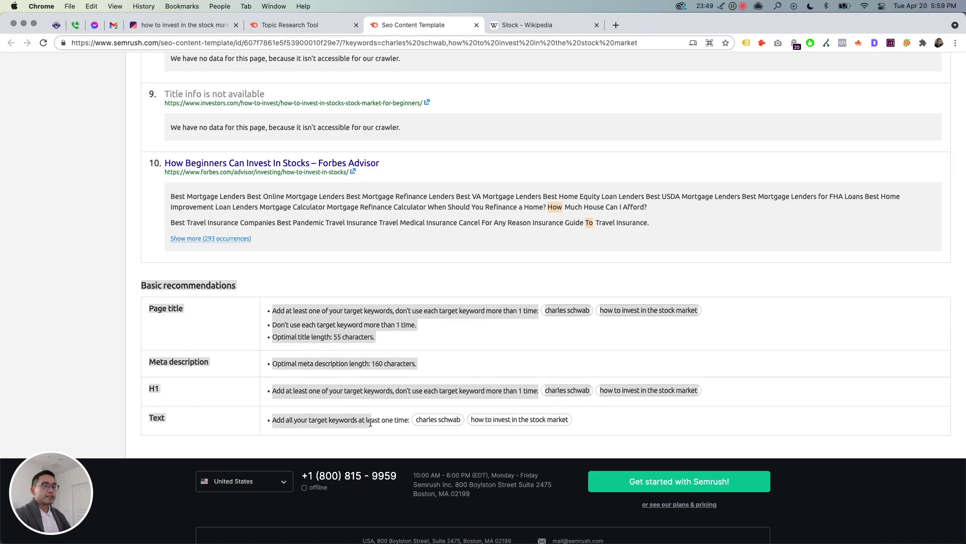
pyautogui.click(372, 420)
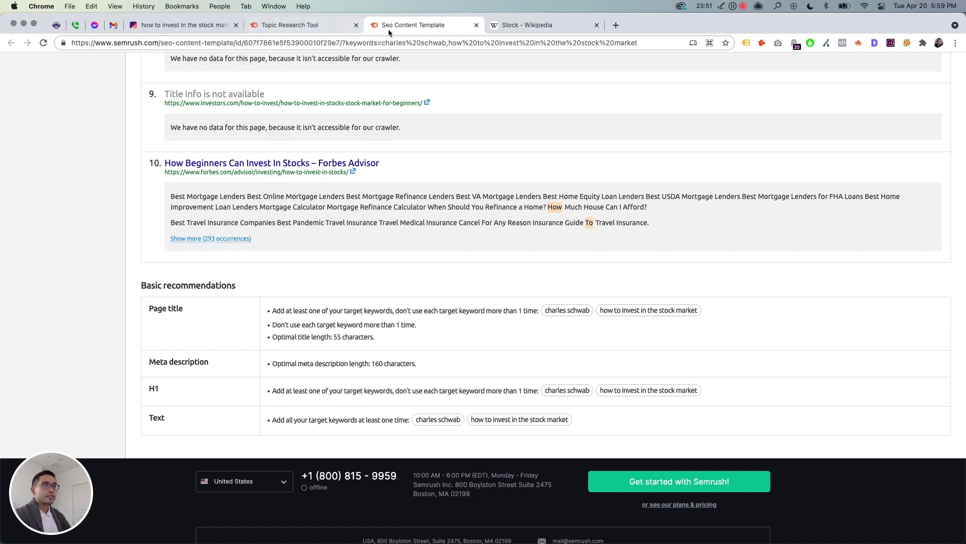
# - Highlight the basic recommendations and their heading again, and look back over the competitor excerpts up to the template's start
pyautogui.moveTo(290, 311); pyautogui.dragTo(564, 416)
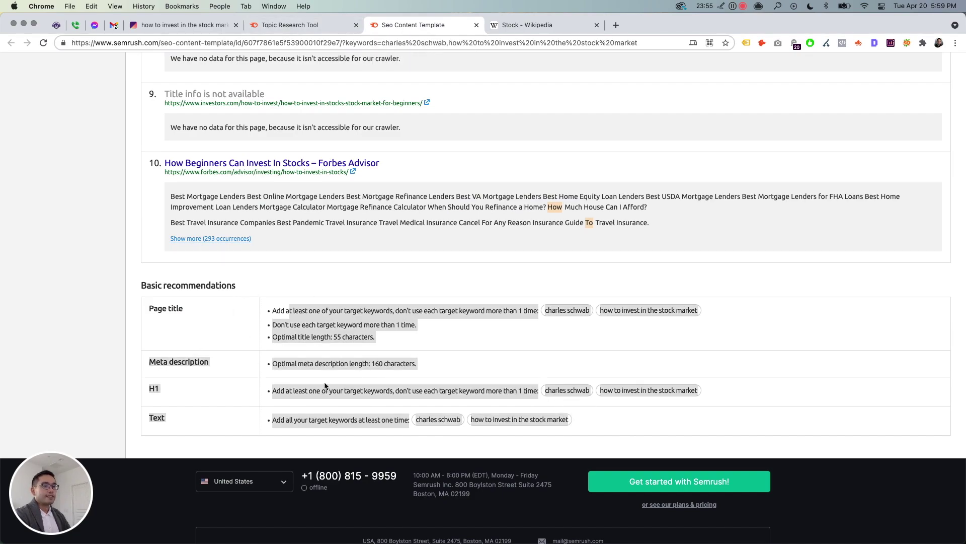
pyautogui.moveTo(143, 285); pyautogui.dragTo(239, 297)
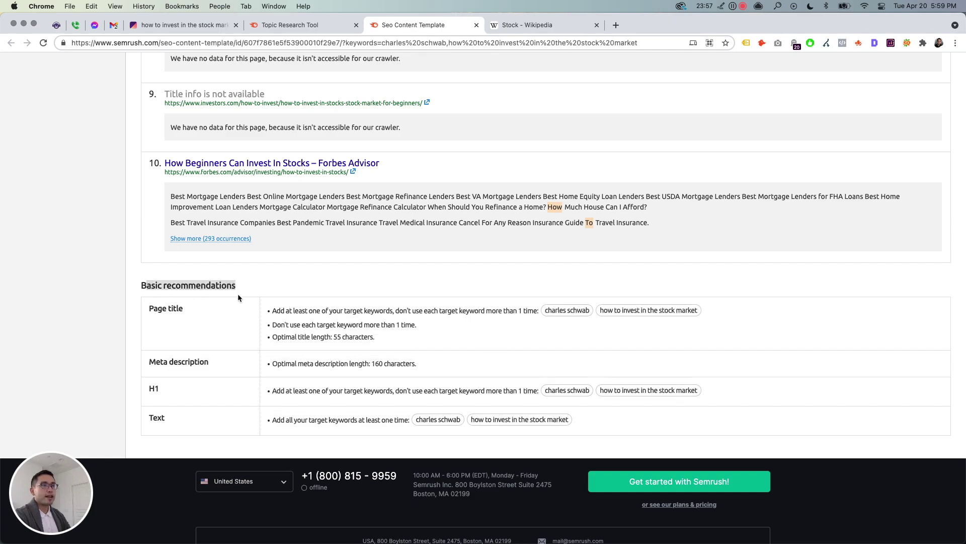
pyautogui.scroll(10, 237, 294)
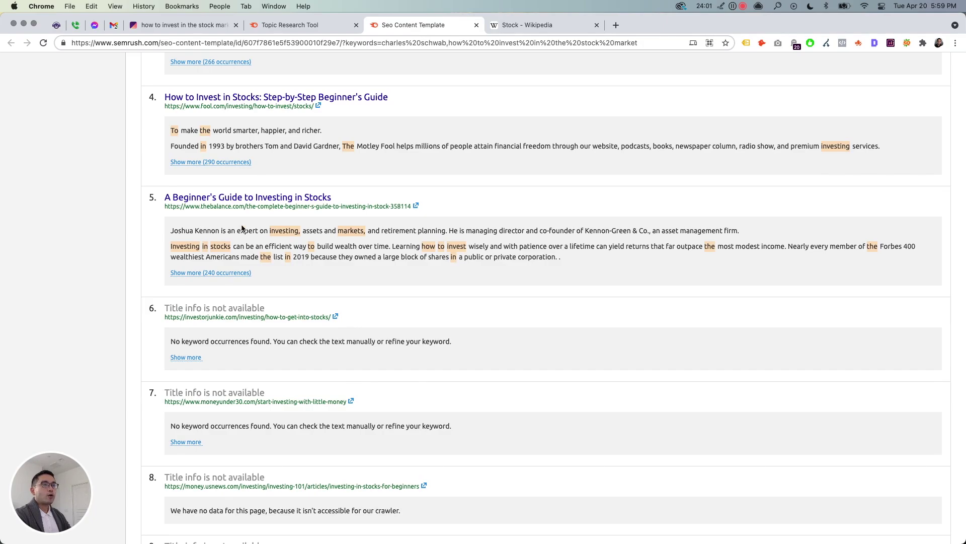
pyautogui.scroll(2, 230, 255)
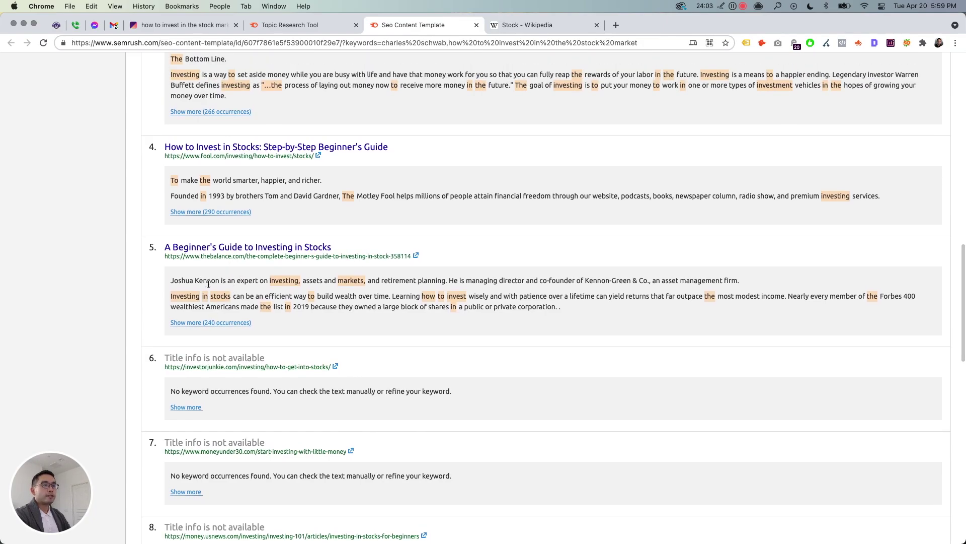
pyautogui.scroll(15, 310, 287)
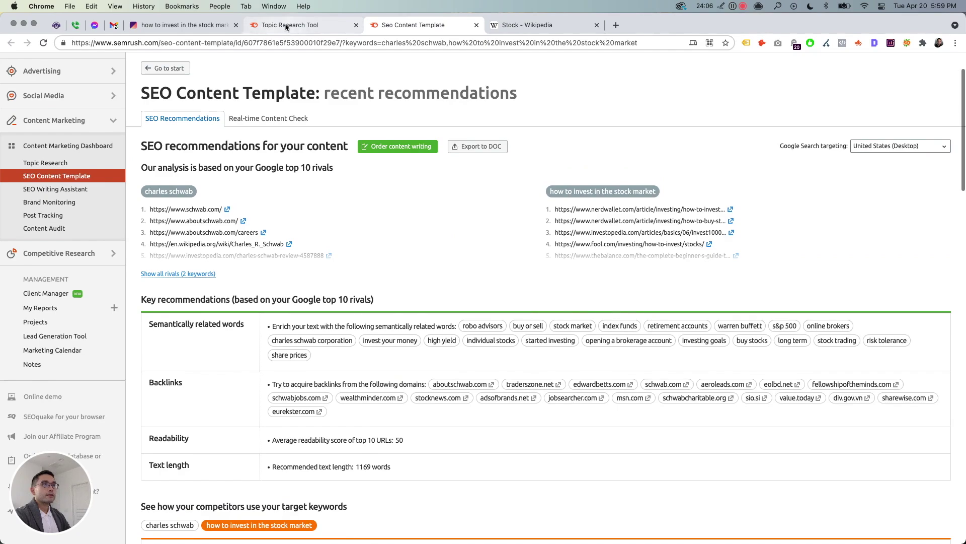
# - Return to Surfer, open the new content editor for "how to invest in water" and dismiss its welcome message
pyautogui.click(197, 25)
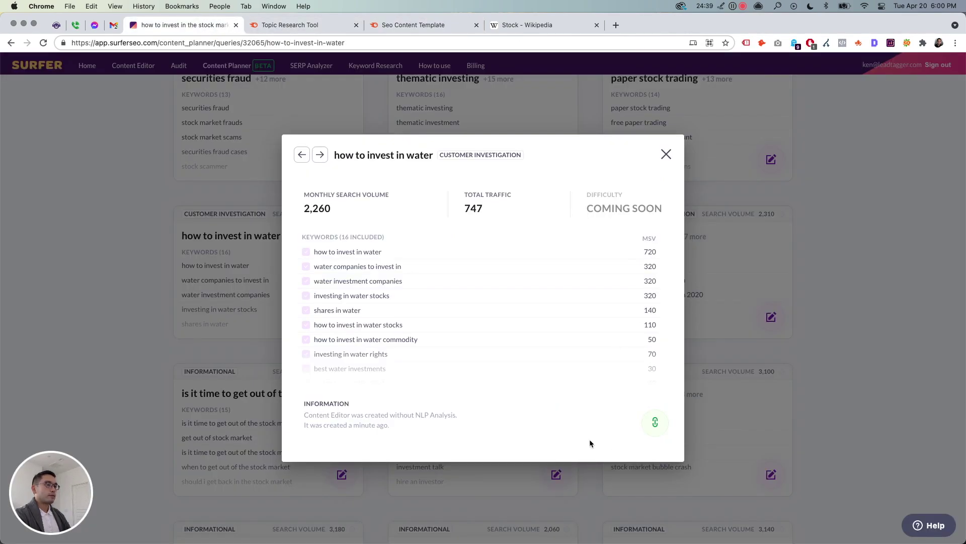
pyautogui.click(656, 426)
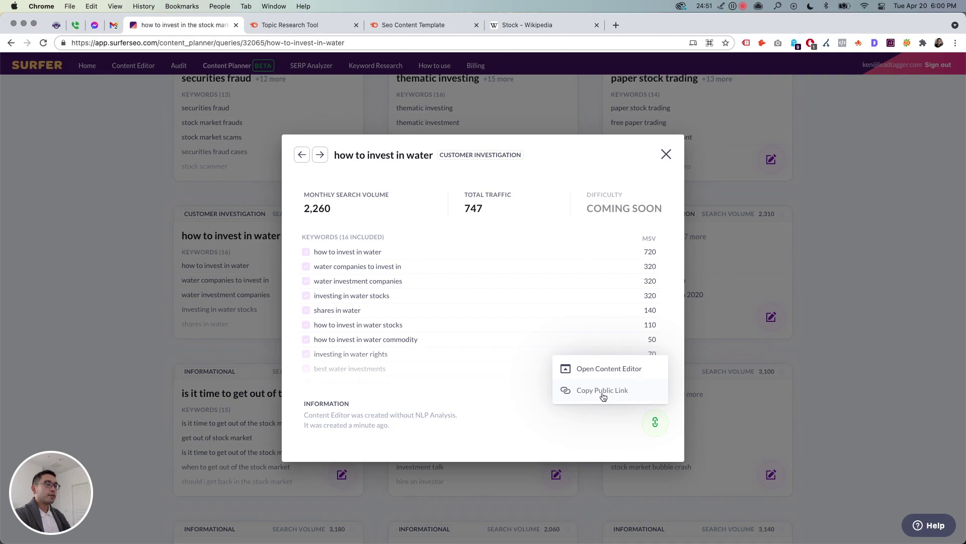
pyautogui.click(625, 373)
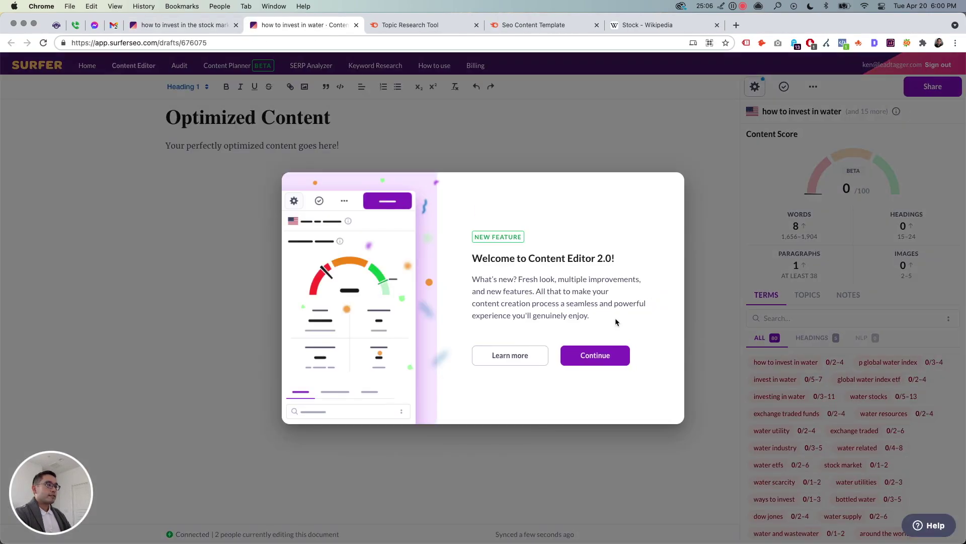
pyautogui.click(588, 360)
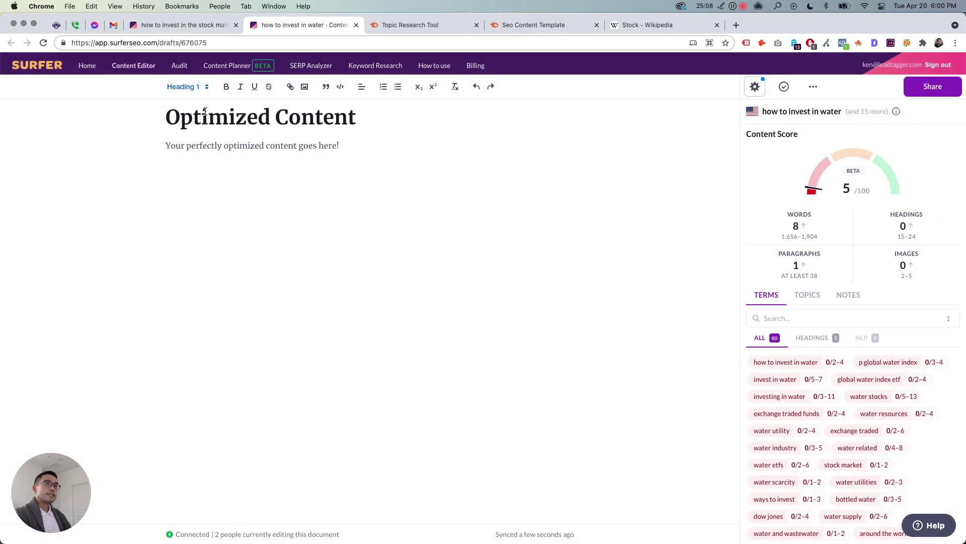
# - Examine the editor's writing area and terms, highlighting the recommended word, heading and paragraph ranges under the content score
pyautogui.moveTo(169, 119); pyautogui.dragTo(436, 184)
pyautogui.click(335, 169)
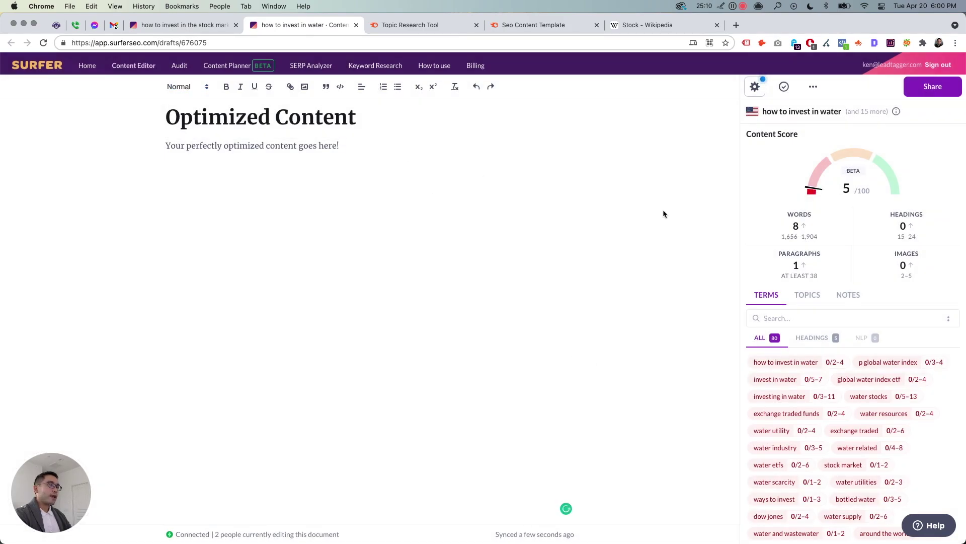
pyautogui.scroll(-1, 769, 355)
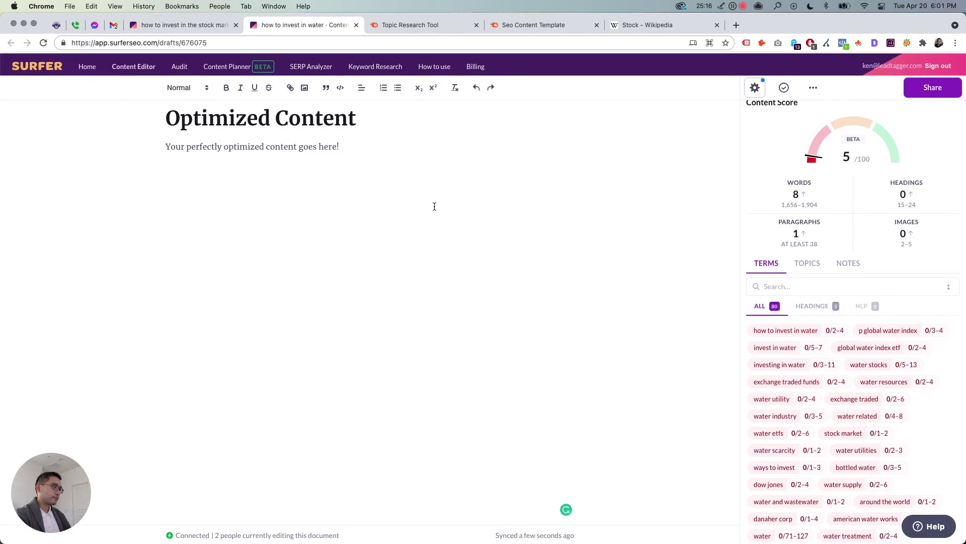
pyautogui.scroll(3, 786, 176)
pyautogui.moveTo(783, 222); pyautogui.dragTo(817, 222)
pyautogui.moveTo(898, 222); pyautogui.dragTo(915, 222)
pyautogui.moveTo(781, 260); pyautogui.dragTo(814, 261)
pyautogui.scroll(1, 798, 224)
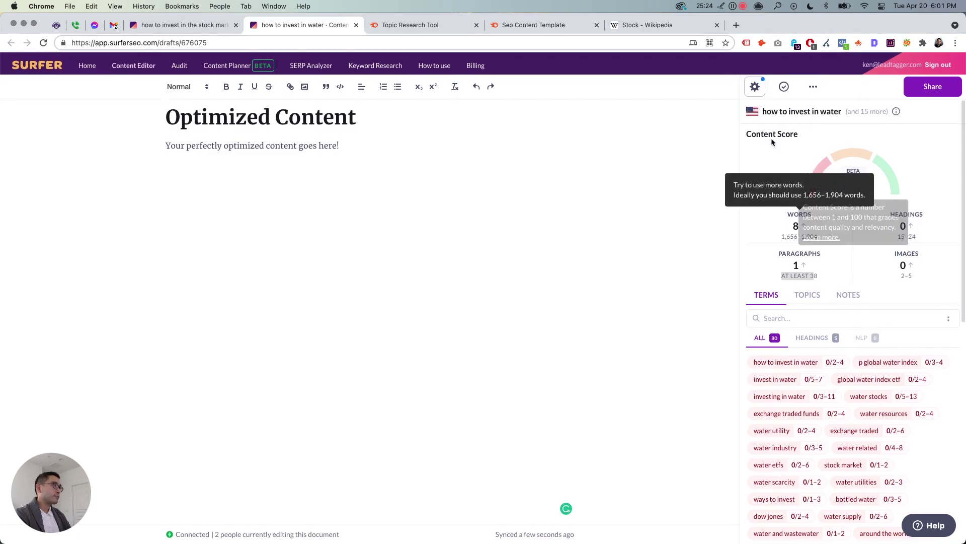
# - Open the editor's customization settings, review the organic competitors and content structure for "how to invest in water", and accept them
pyautogui.click(755, 87)
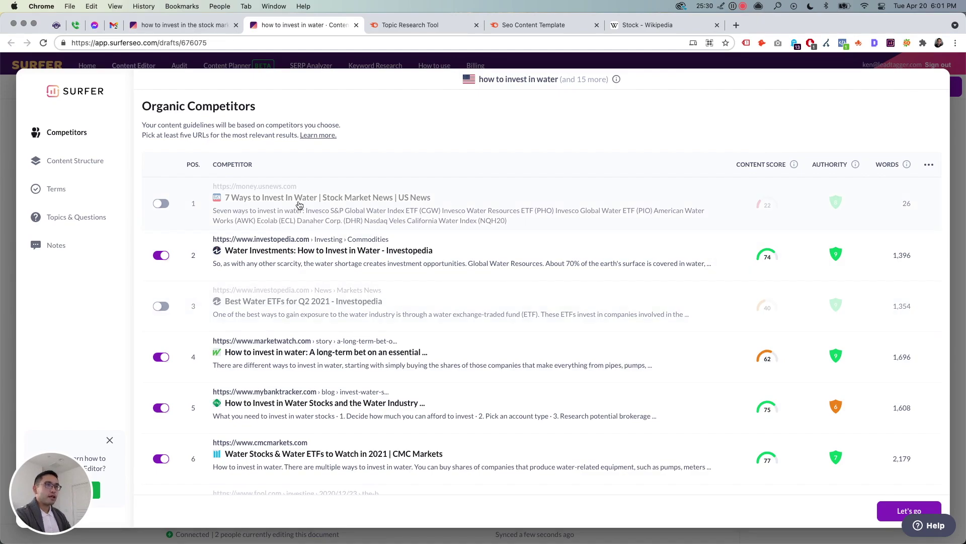
pyautogui.scroll(-6, 192, 205)
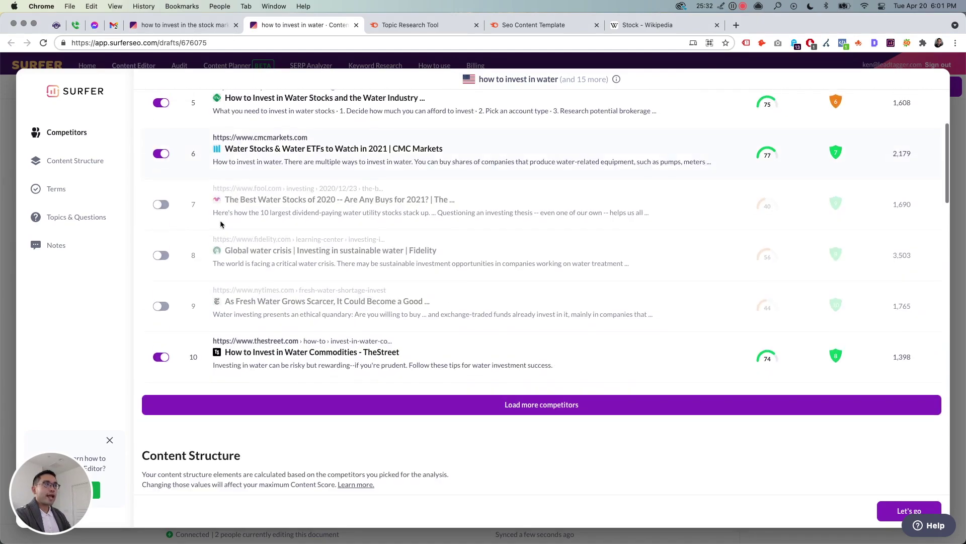
pyautogui.scroll(6, 354, 172)
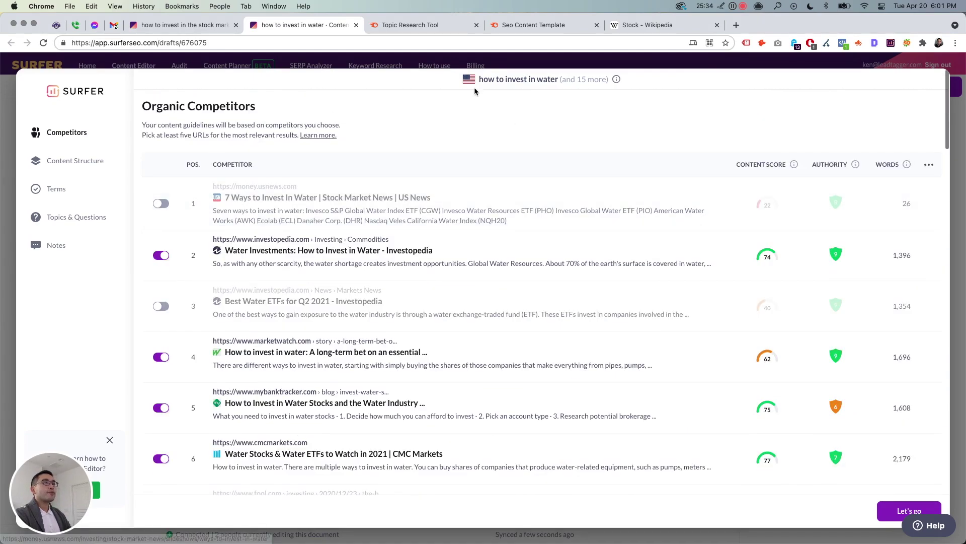
pyautogui.moveTo(481, 79); pyautogui.dragTo(558, 82)
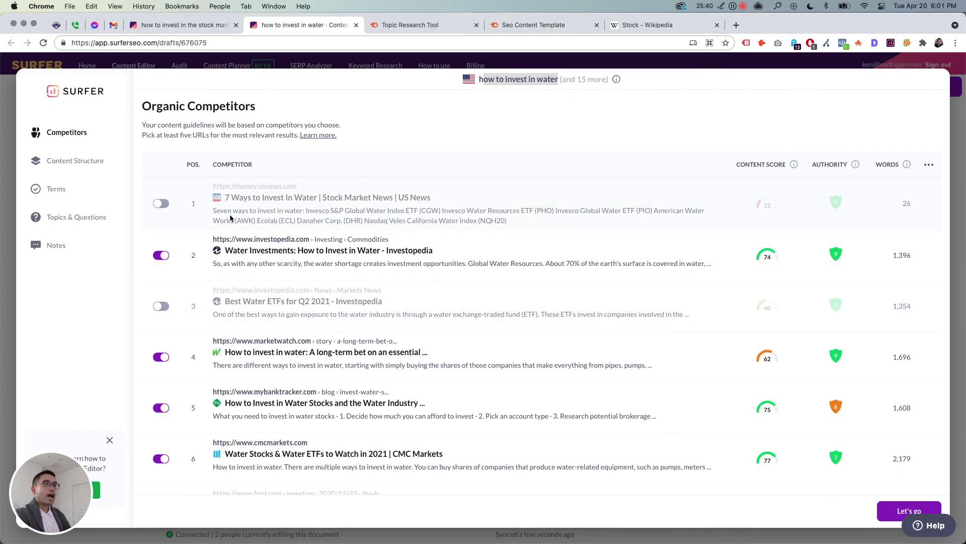
pyautogui.scroll(-6, 227, 200)
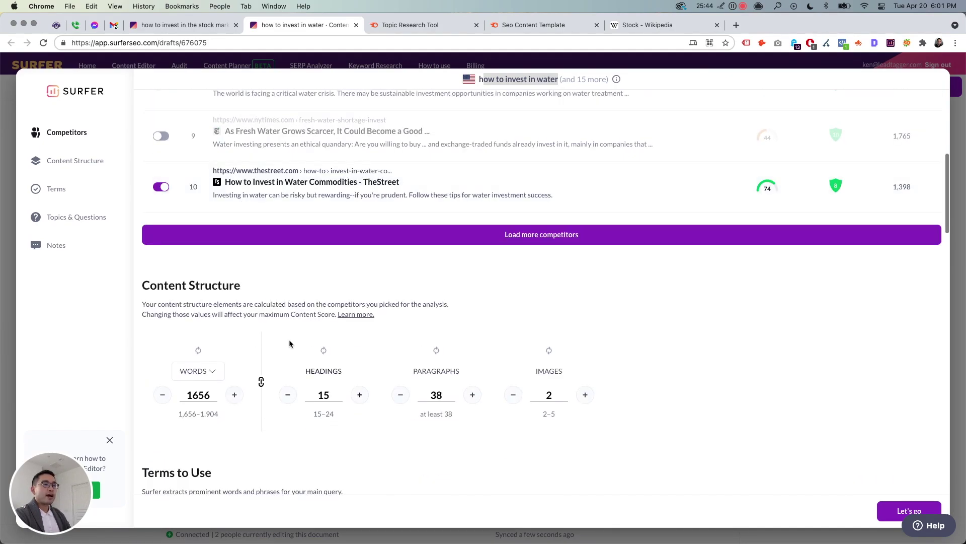
pyautogui.scroll(6, 295, 335)
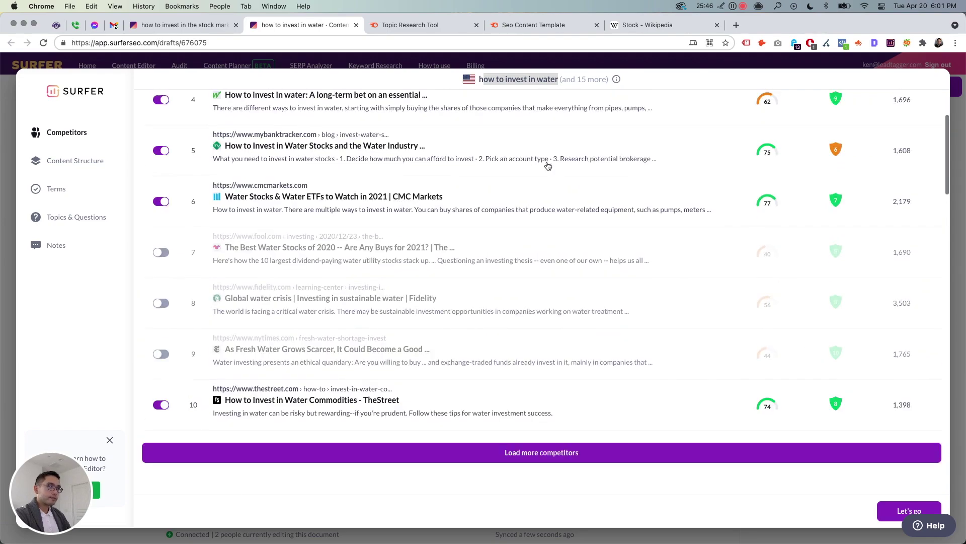
pyautogui.click(887, 514)
# - Switch to the SEO Content Template and compare competitor usage for "charles schwab" and "how to invest in the stock market"
pyautogui.click(546, 25)
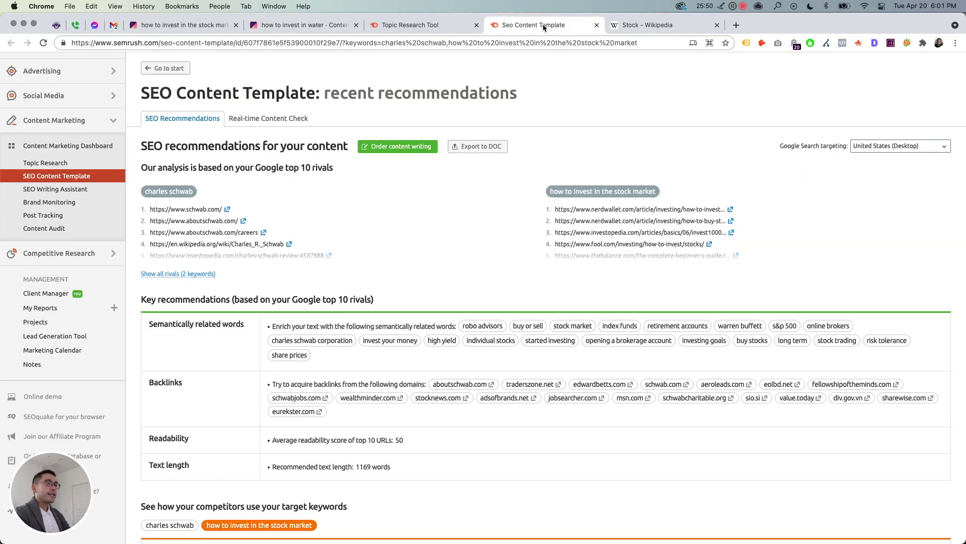
pyautogui.scroll(-3, 488, 203)
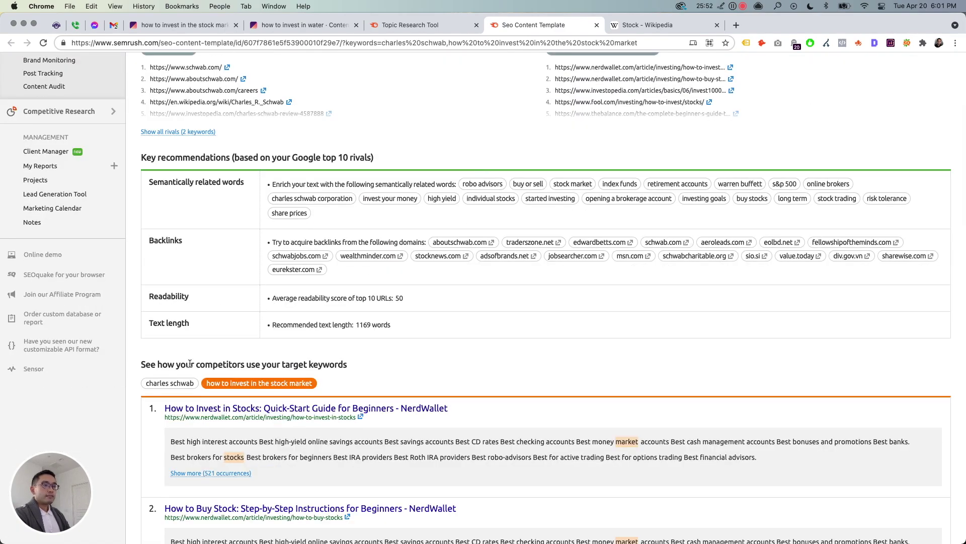
pyautogui.moveTo(204, 365); pyautogui.dragTo(347, 364)
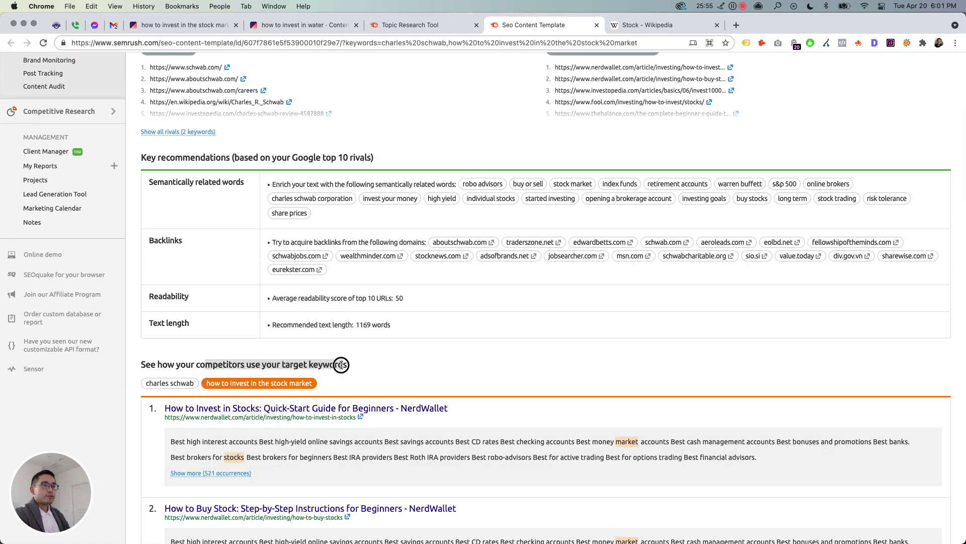
pyautogui.click(167, 387)
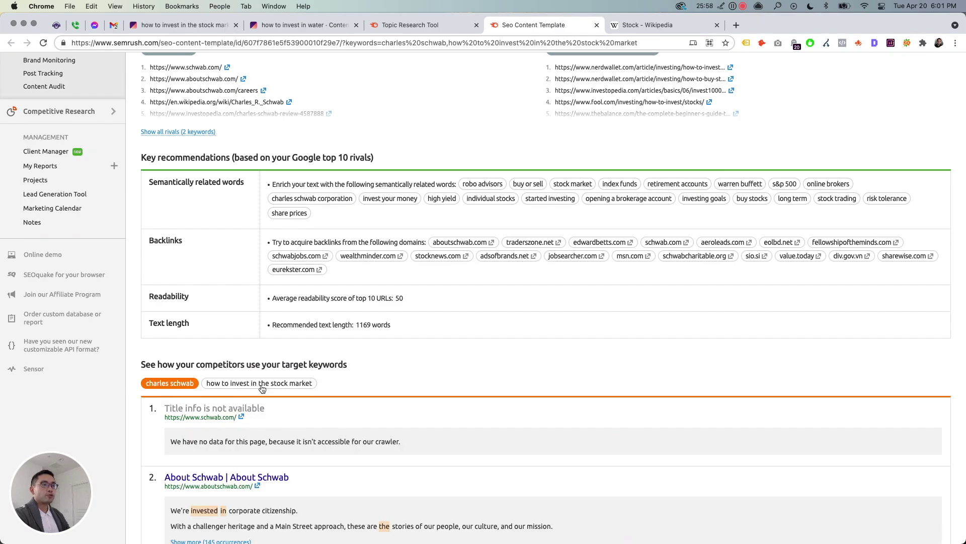
pyautogui.click(261, 385)
# - Switch to the Topic Research favorite ideas and highlight the "charles schwab" subtopic under "how to invest in the stock market"
pyautogui.click(414, 29)
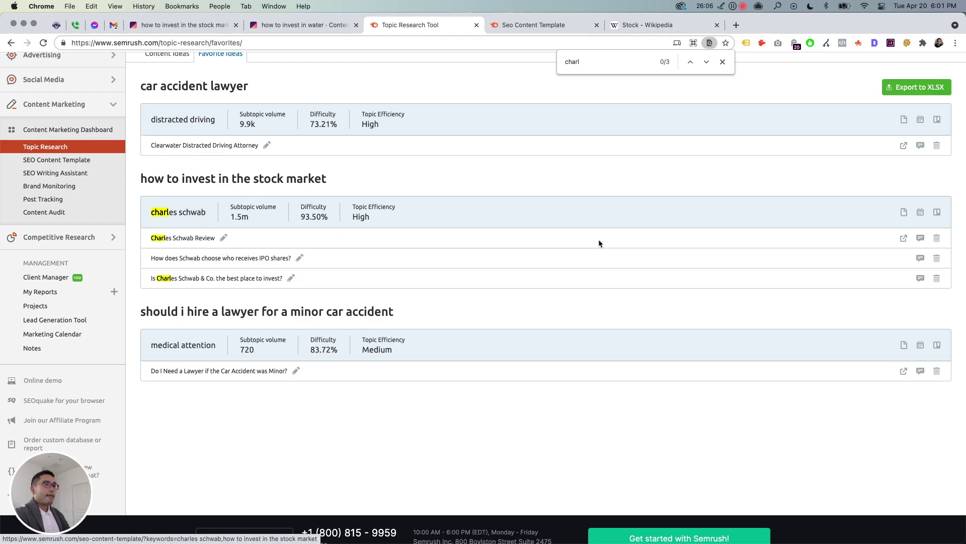
pyautogui.scroll(1, 258, 282)
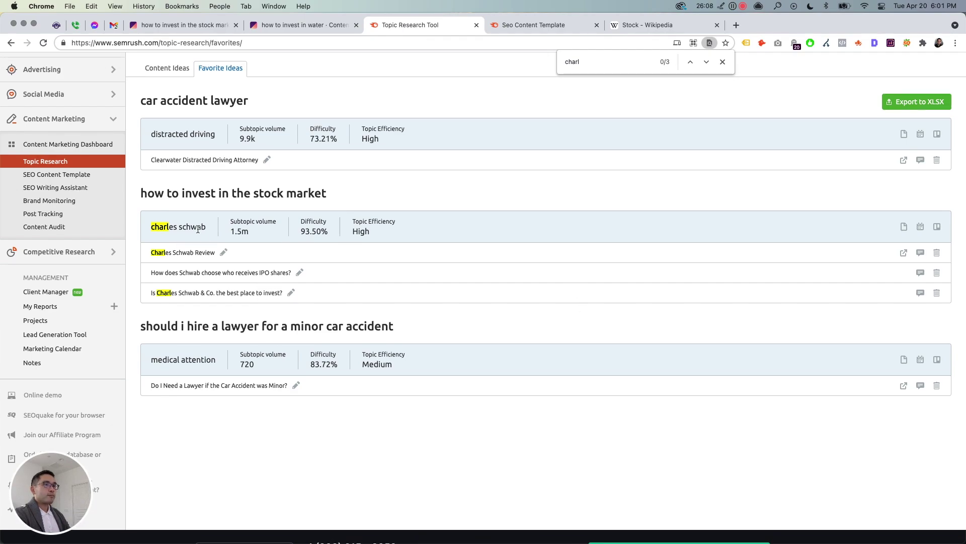
pyautogui.moveTo(153, 227); pyautogui.dragTo(195, 229)
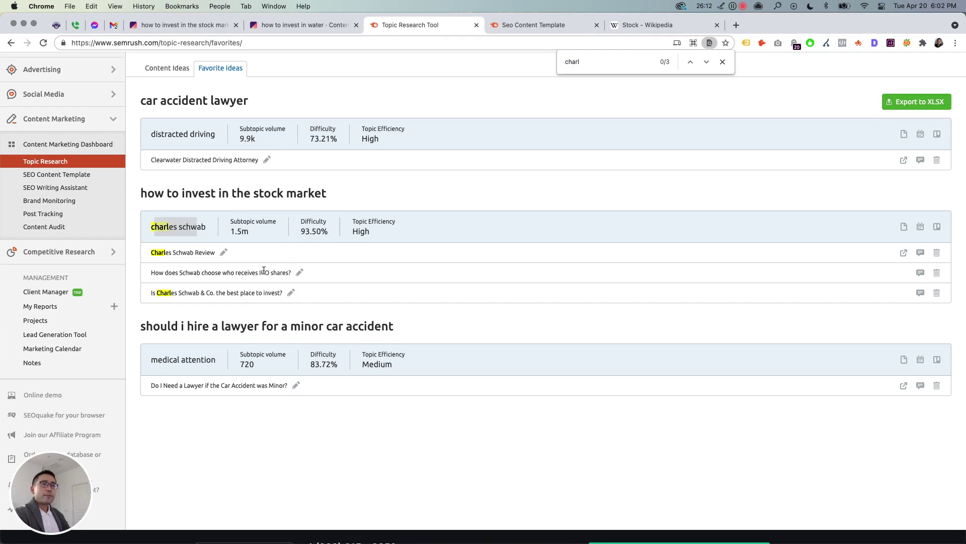
pyautogui.scroll(3, 334, 272)
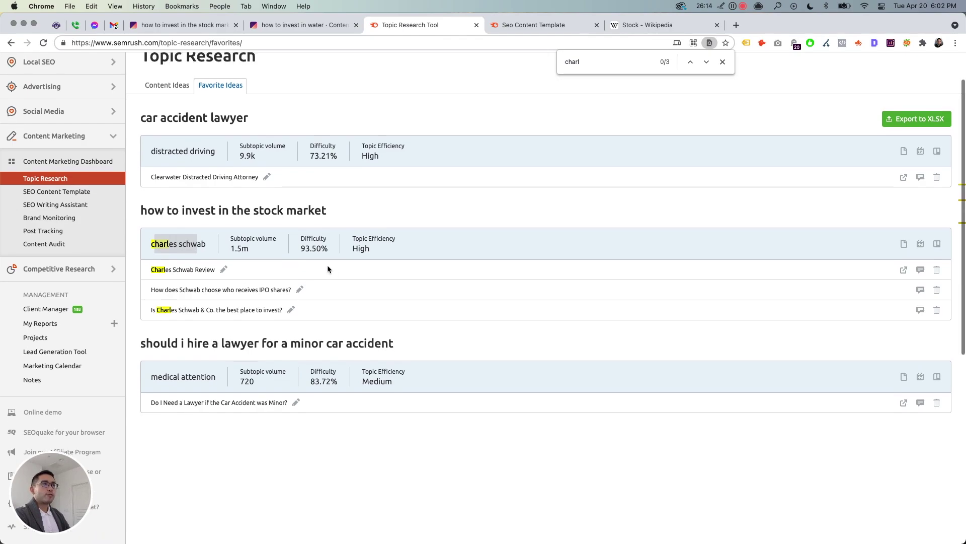
# - Show the content ideas for "how to invest in the stock market" and browse the Charles Schwab details and other topic cards
pyautogui.click(160, 139)
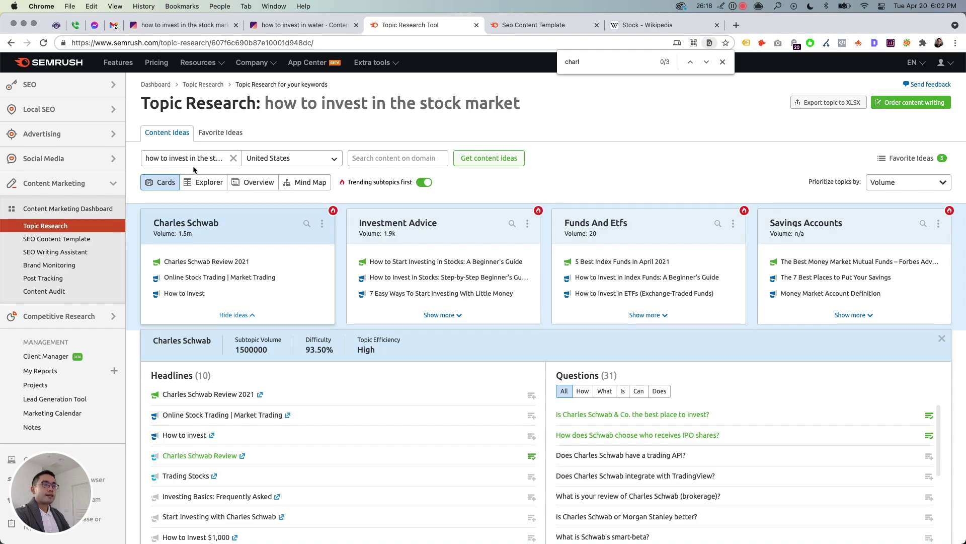
pyautogui.scroll(-3, 548, 270)
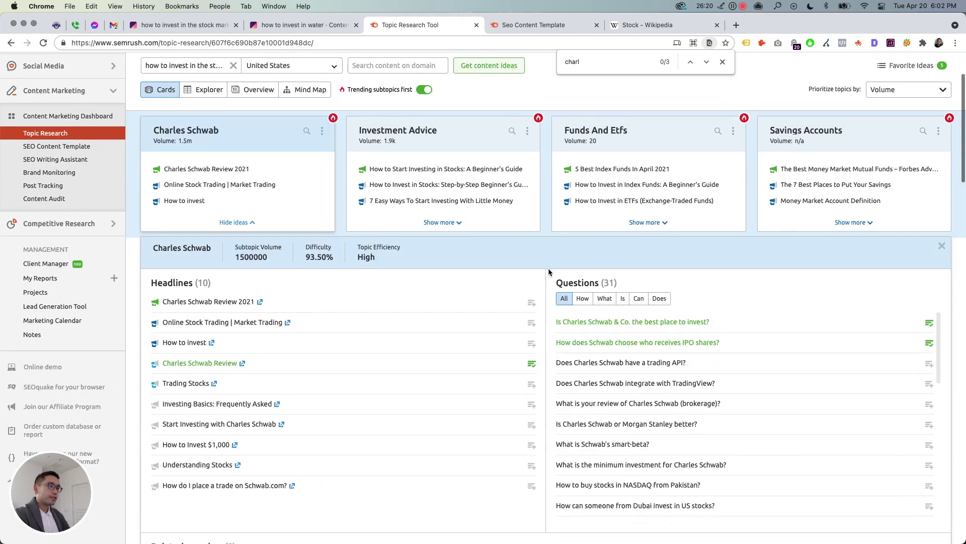
pyautogui.scroll(-1, 548, 272)
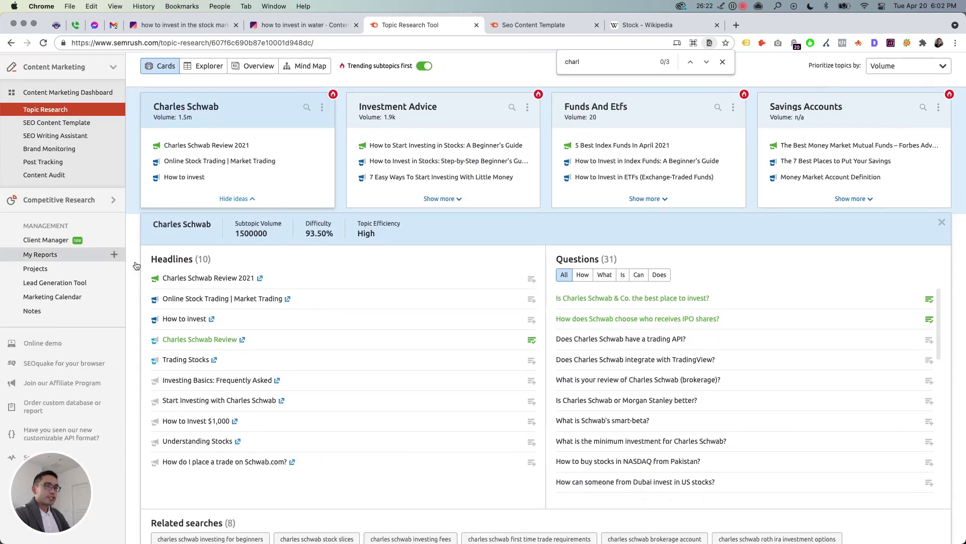
pyautogui.scroll(-10, 358, 342)
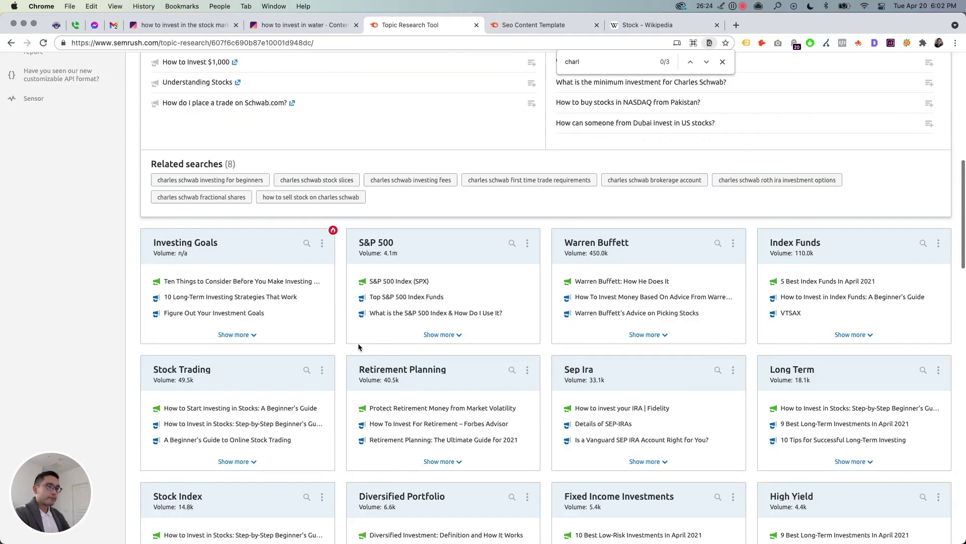
# - Browse the topic cards around the expanded Charles Schwab subtopic, from Investing Goals to Buy Or Sell, and close the page search
pyautogui.scroll(-6, 267, 393)
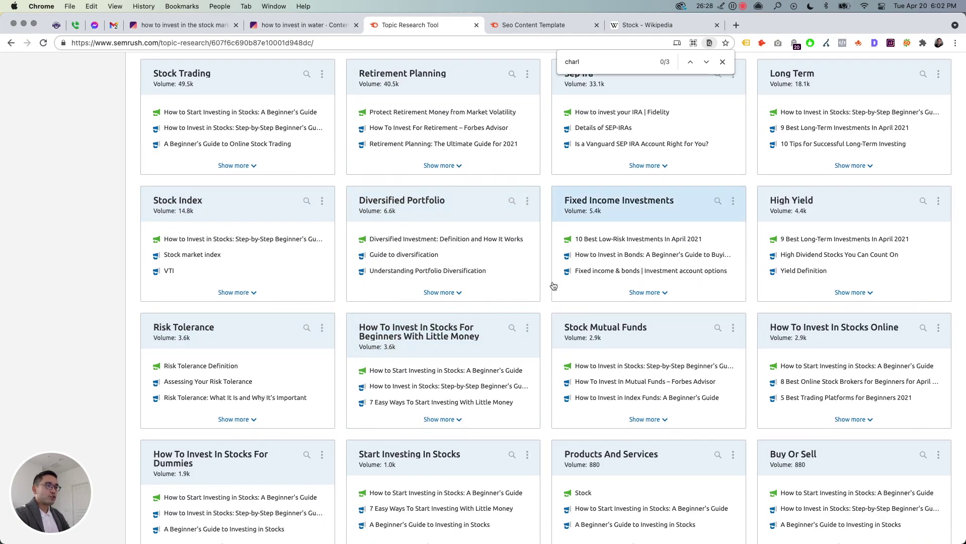
pyautogui.scroll(8, 549, 286)
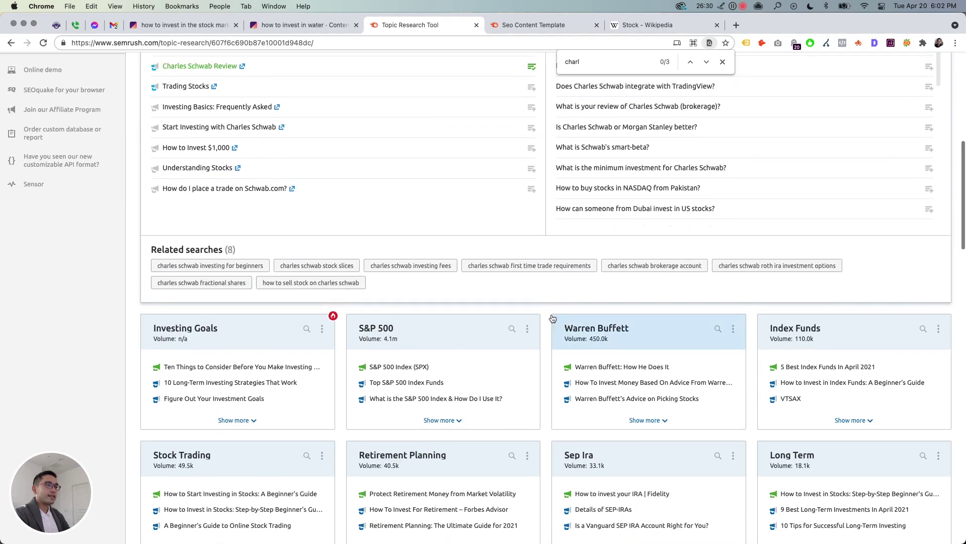
pyautogui.scroll(7, 550, 286)
pyautogui.scroll(1, 521, 211)
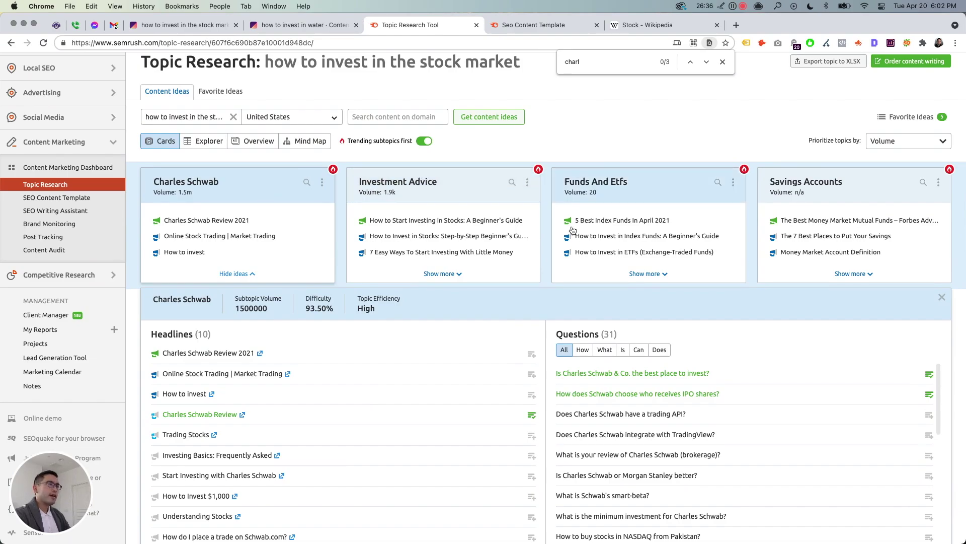
pyautogui.scroll(-10, 509, 220)
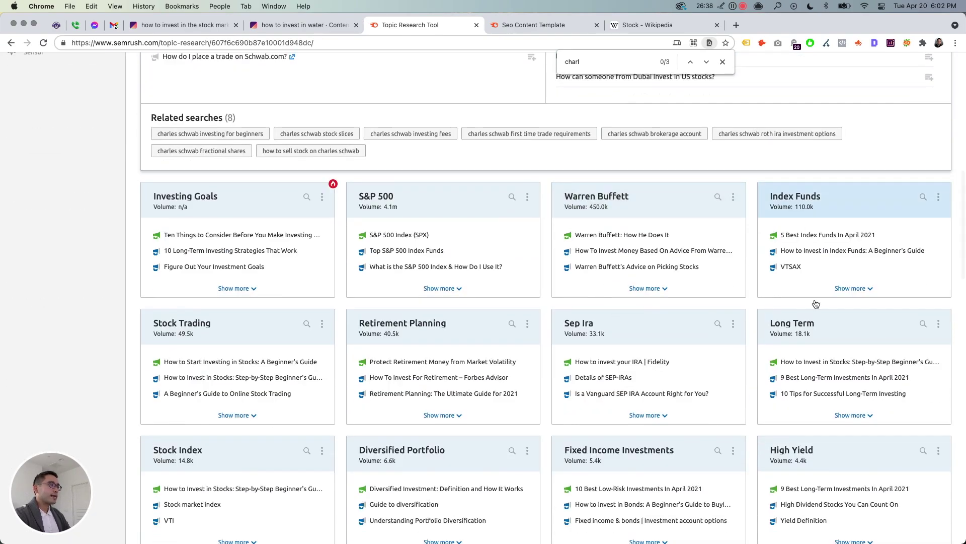
pyautogui.scroll(-1, 770, 302)
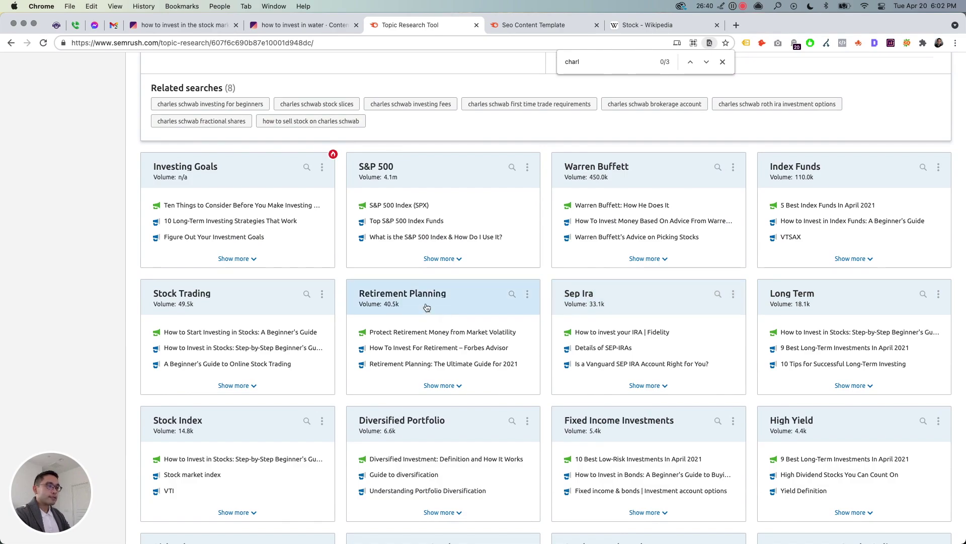
pyautogui.scroll(-2, 314, 421)
pyautogui.scroll(-1, 314, 421)
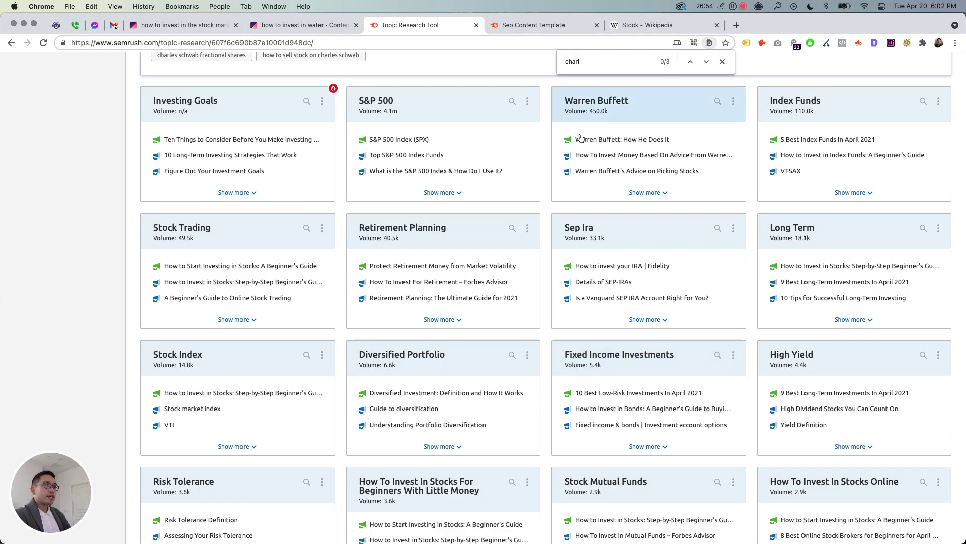
pyautogui.click(723, 63)
# - Switch to Surfer's Content Planner, close the "how to invest in water" cluster details and show the planner summary
pyautogui.click(177, 24)
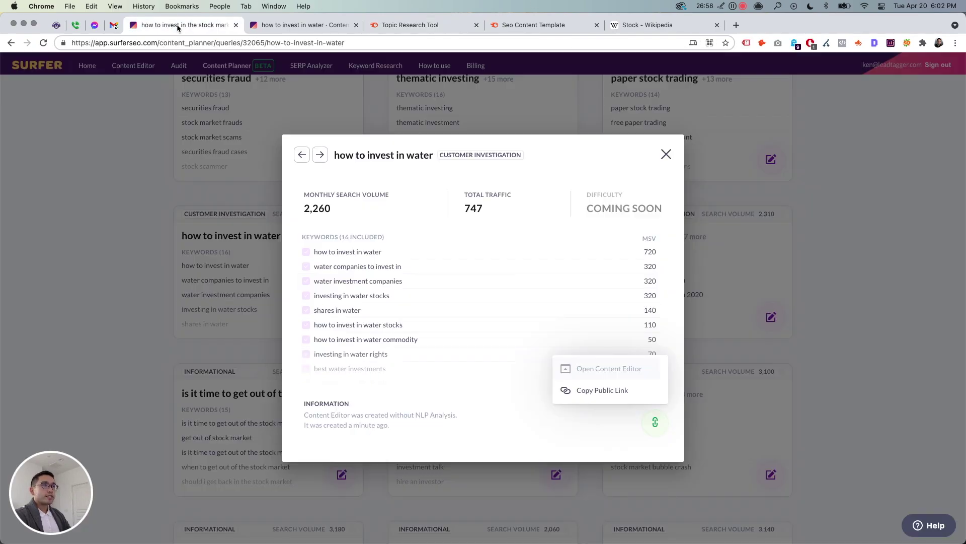
pyautogui.click(666, 154)
pyautogui.scroll(10, 458, 230)
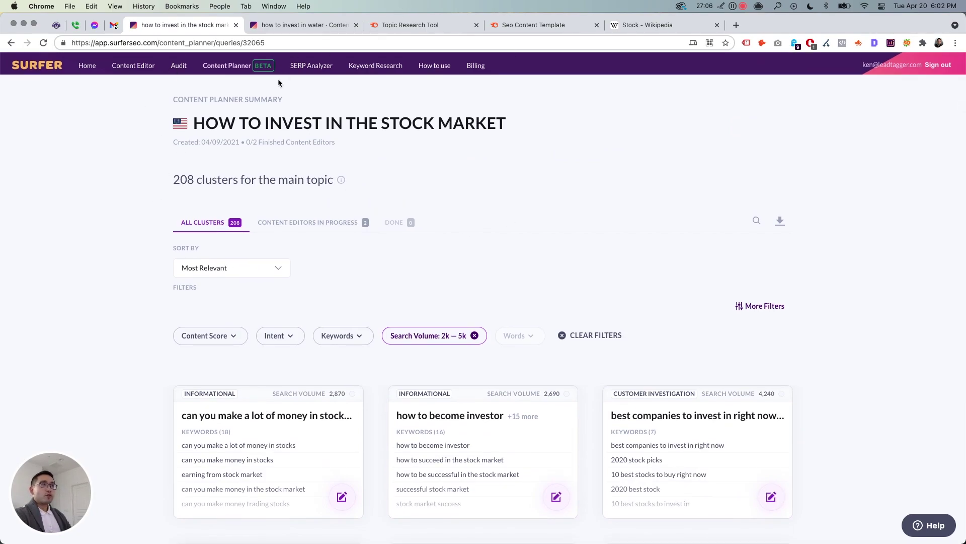
# - Compare Semrush's Topic Research page with Surfer's Content Planner summary for "how to invest in the stock market"
pyautogui.click(440, 23)
pyautogui.scroll(10, 430, 160)
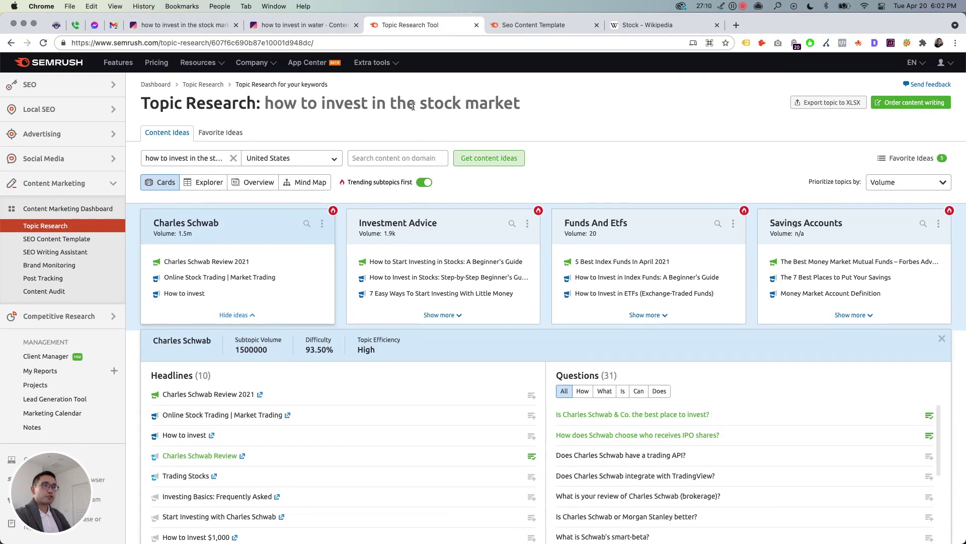
pyautogui.click(202, 26)
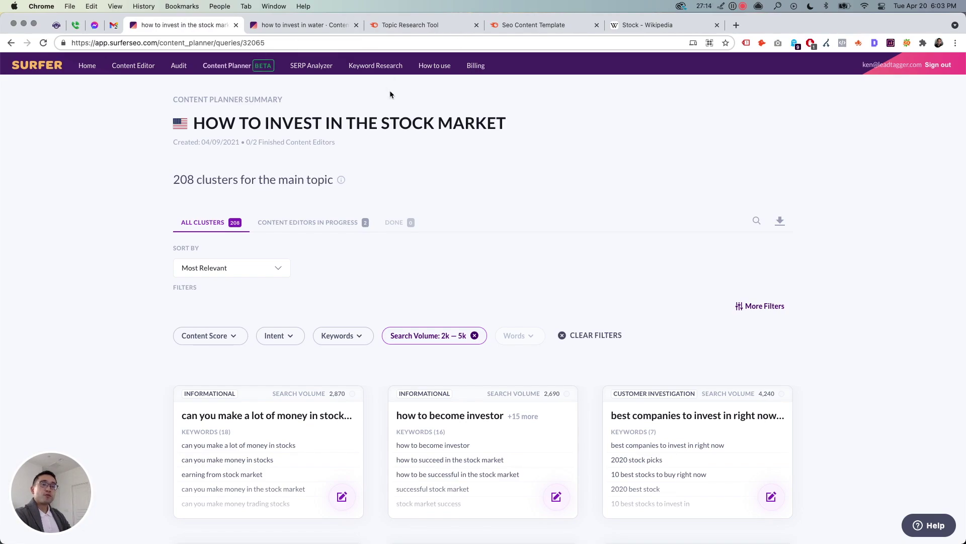
pyautogui.scroll(-1, 188, 191)
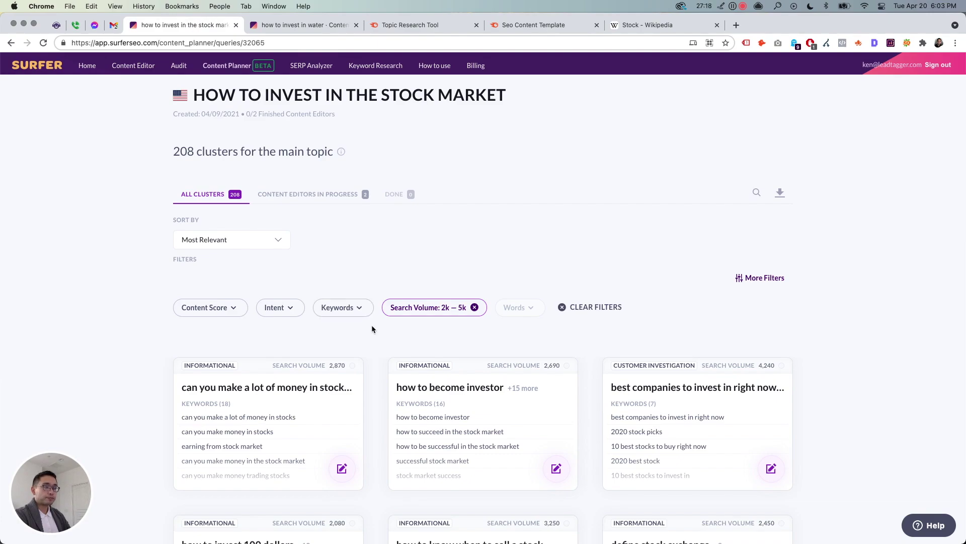
pyautogui.scroll(1, 365, 307)
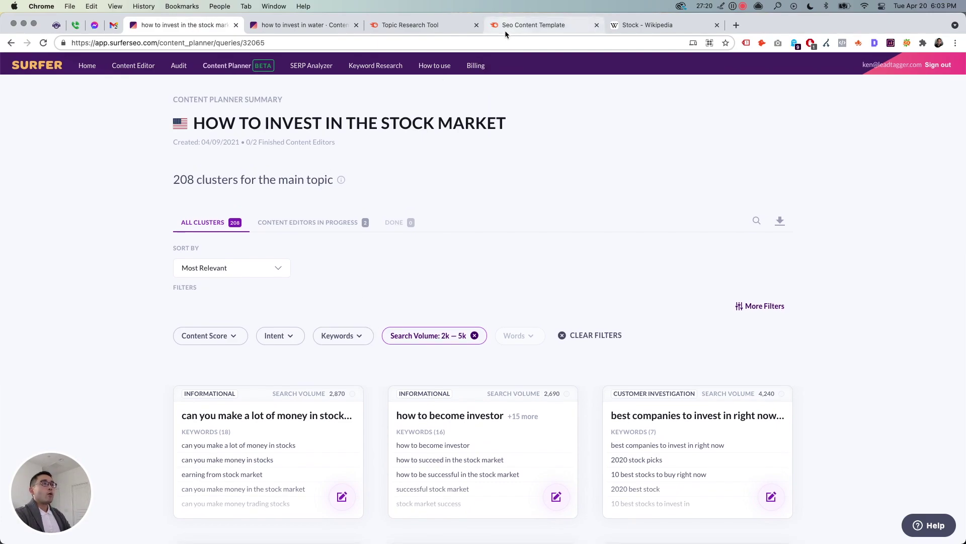
# - Switch to Topic Research and highlight the Charles Schwab headlines to examine them alongside the questions
pyautogui.click(448, 31)
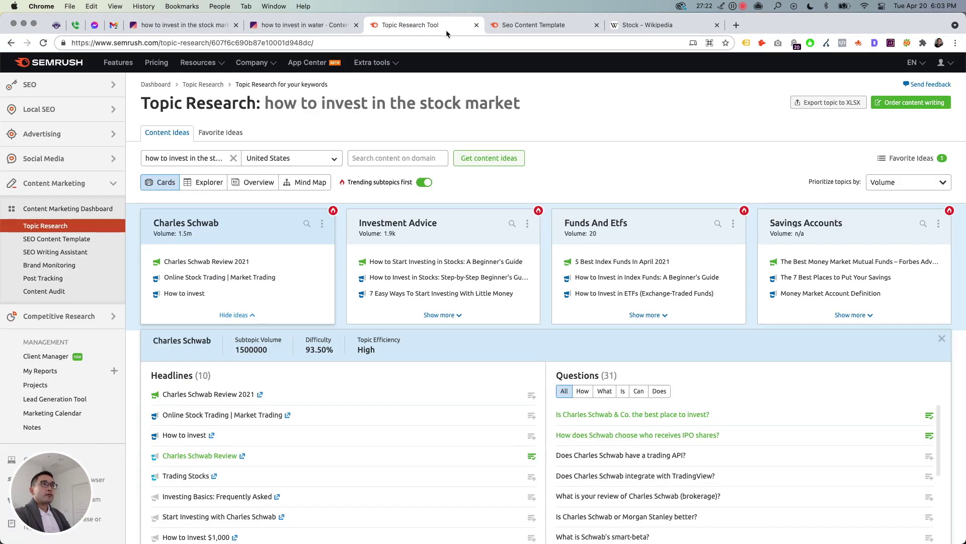
pyautogui.scroll(-1, 243, 276)
pyautogui.moveTo(161, 272); pyautogui.dragTo(465, 269)
pyautogui.scroll(-2, 464, 269)
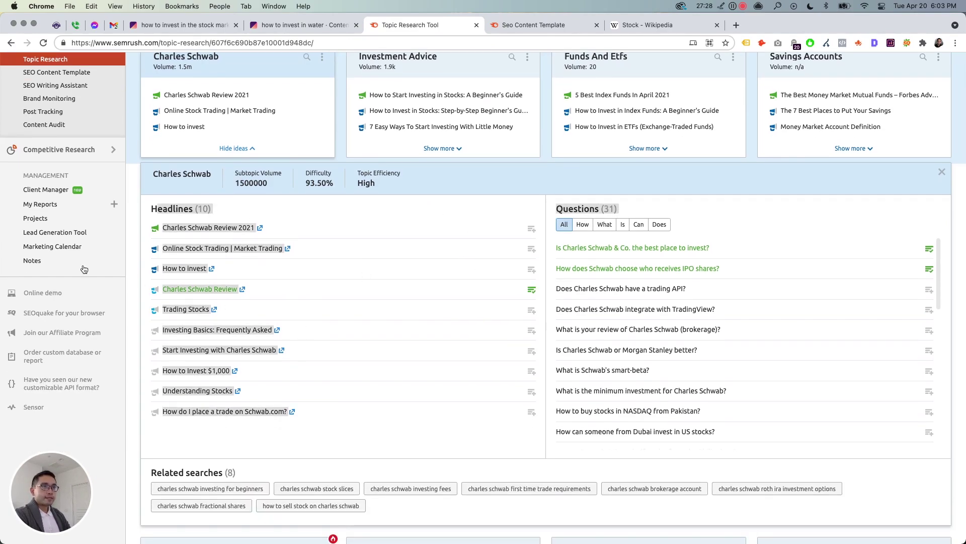
# - Show the heading terms for "how to invest in water" in Surfer's Content Editor and compare them with Semrush's Topic Research
pyautogui.click(280, 26)
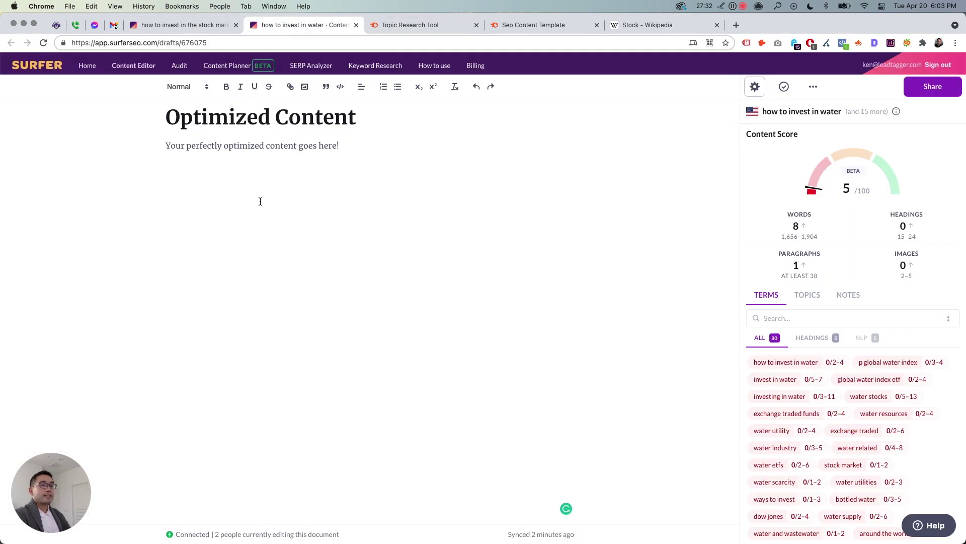
pyautogui.scroll(-2, 805, 307)
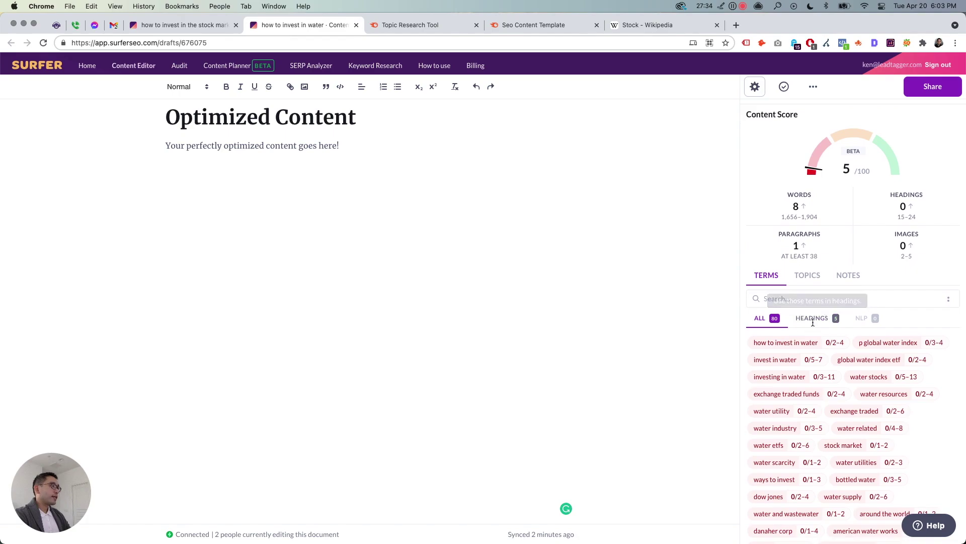
pyautogui.click(813, 322)
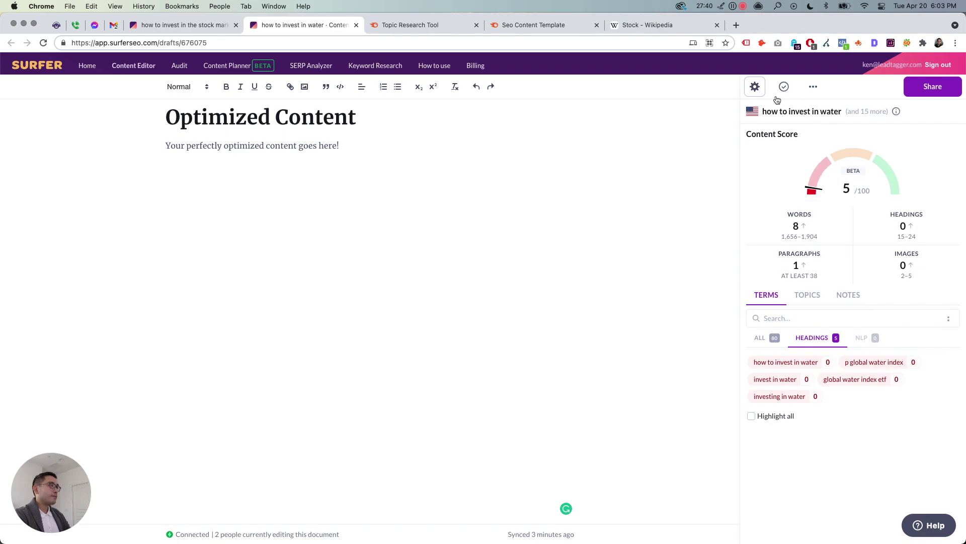
pyautogui.click(450, 26)
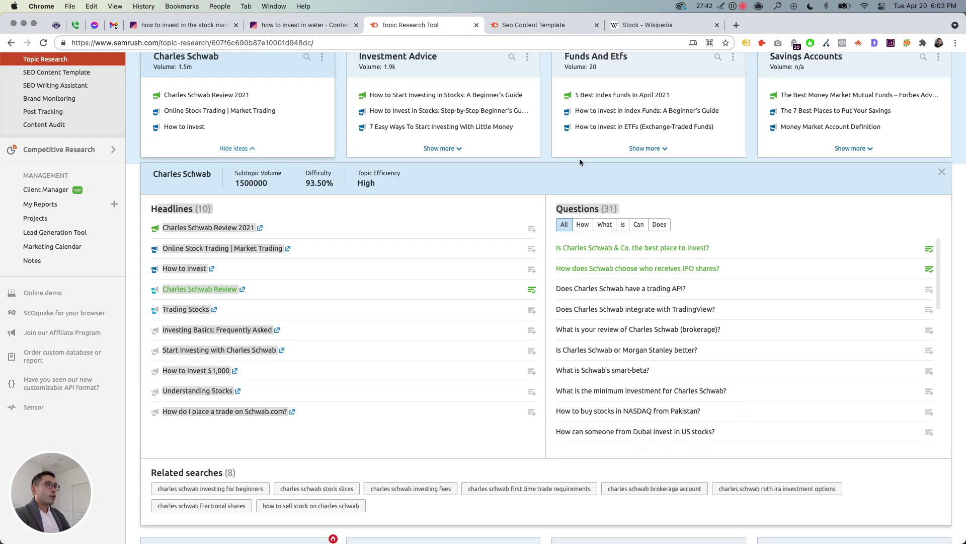
# - In the Content Editor's customization settings, select the first four topics, from "Water Investments: How to Invest in Water" through "Trading water stocks", and accept
pyautogui.click(304, 26)
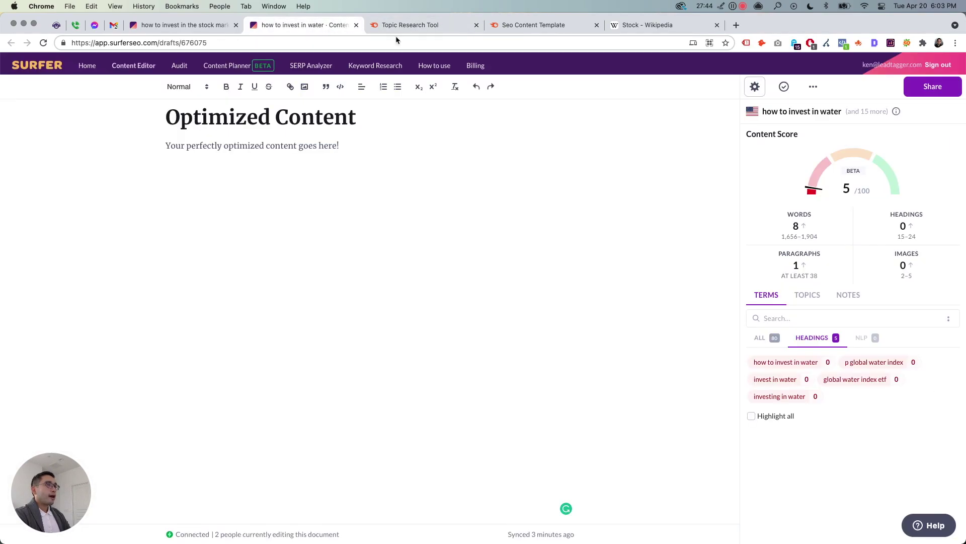
pyautogui.click(754, 87)
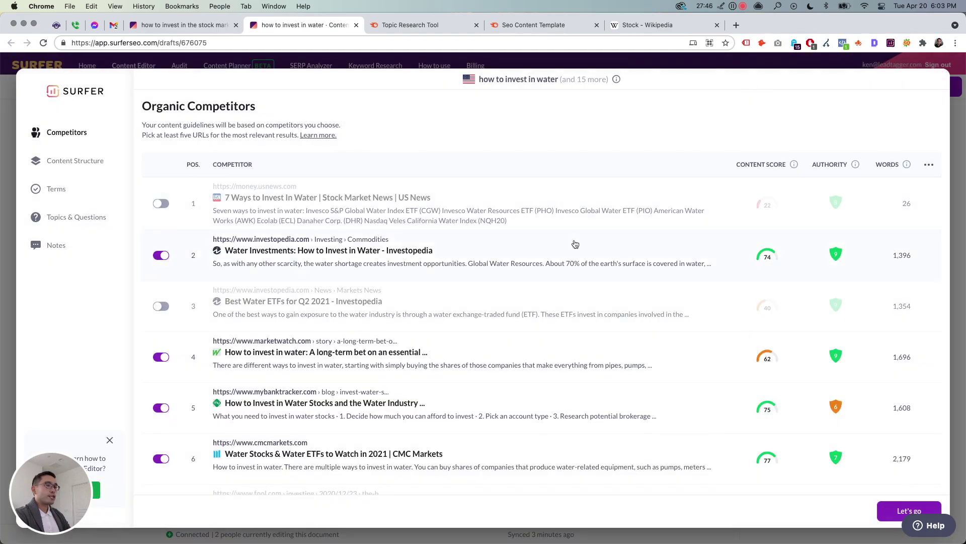
pyautogui.scroll(-20, 576, 244)
pyautogui.click(77, 226)
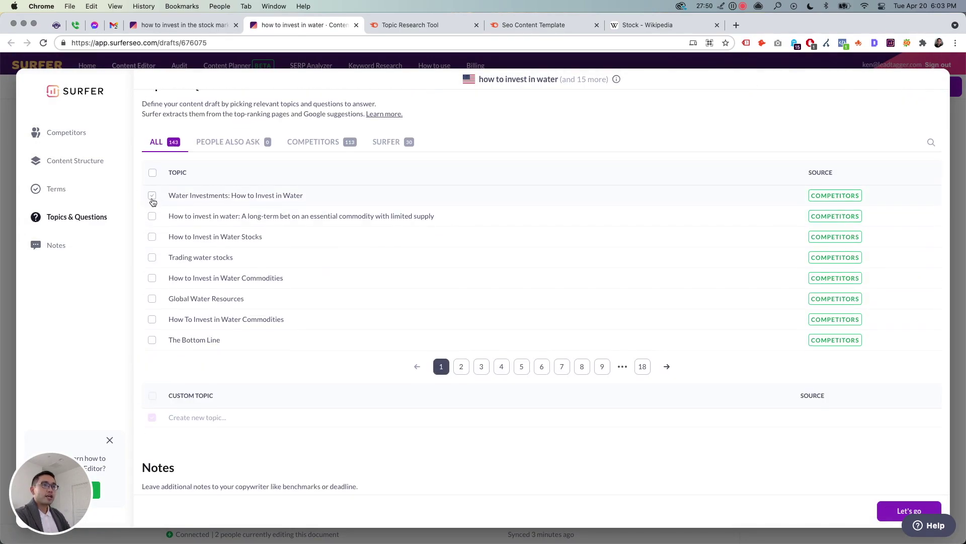
pyautogui.click(152, 196)
pyautogui.click(153, 259)
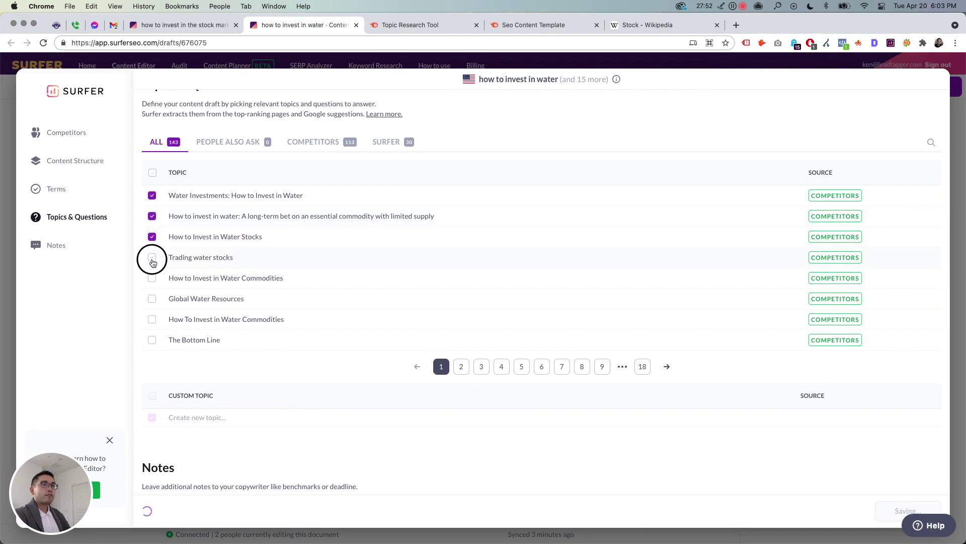
pyautogui.click(153, 282)
pyautogui.scroll(1, 193, 269)
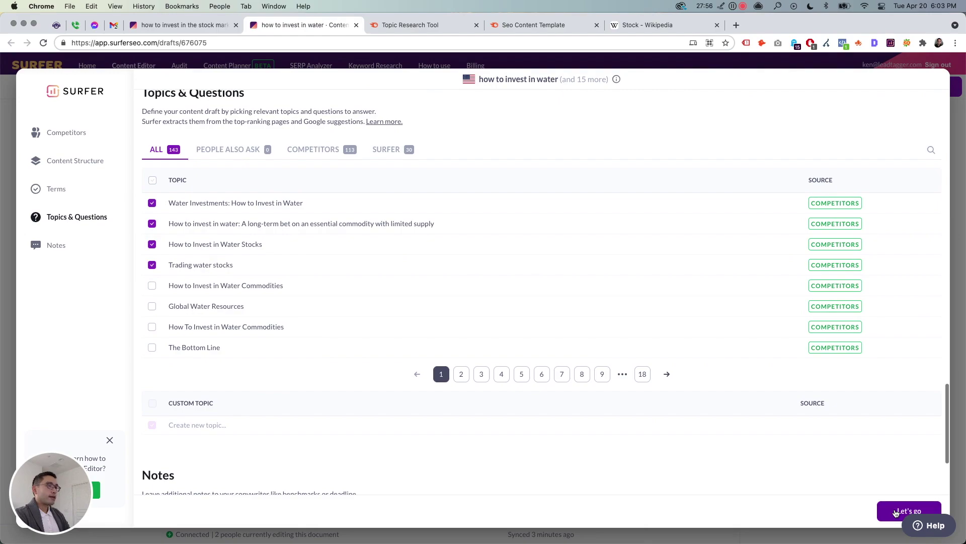
pyautogui.click(901, 510)
# - Review all suggested terms for "how to invest in water", then show only the heading terms
pyautogui.scroll(-6, 816, 309)
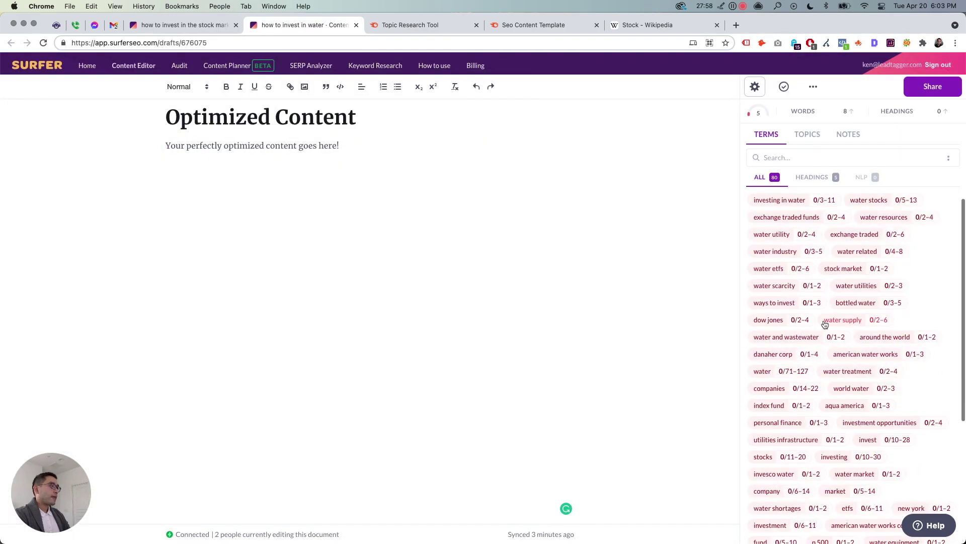
pyautogui.scroll(1, 836, 320)
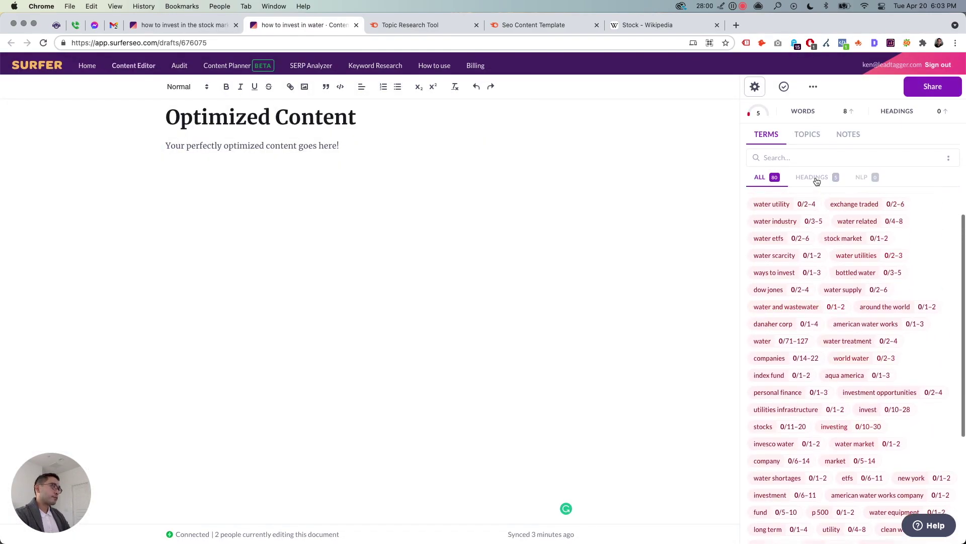
pyautogui.click(816, 179)
# - Show the Content Editor's selected topics, highlight them for review and check the notes before returning to the topics
pyautogui.click(807, 295)
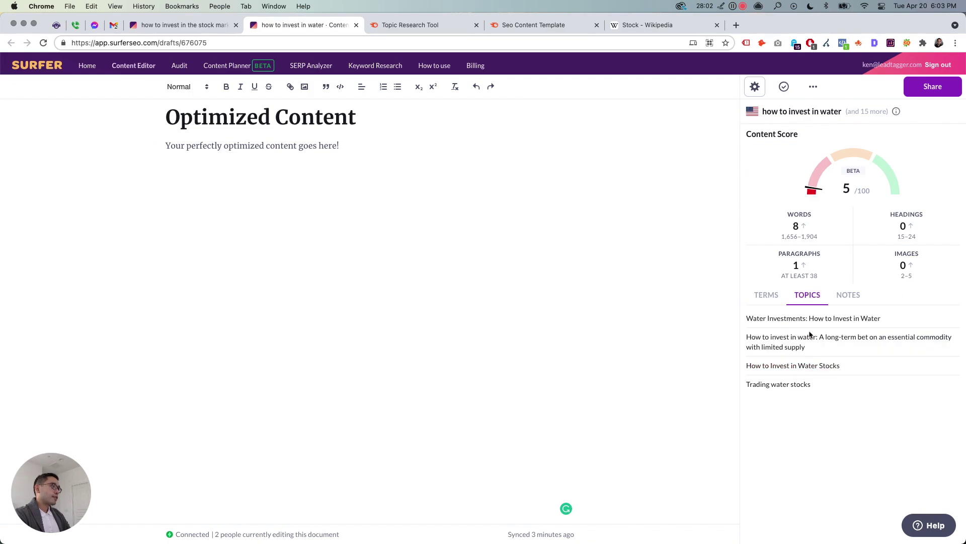
pyautogui.moveTo(751, 321); pyautogui.dragTo(898, 328)
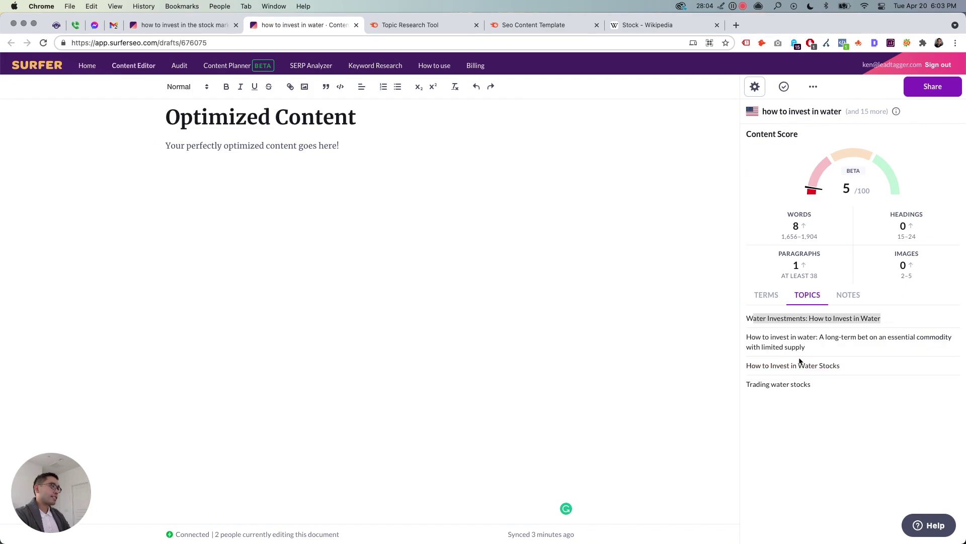
pyautogui.moveTo(807, 395); pyautogui.dragTo(758, 351)
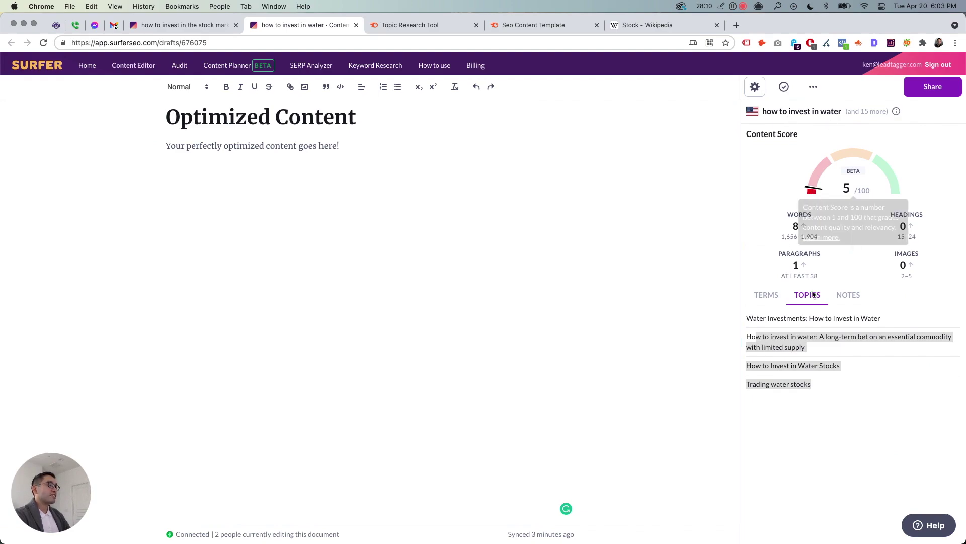
pyautogui.click(848, 296)
pyautogui.click(805, 296)
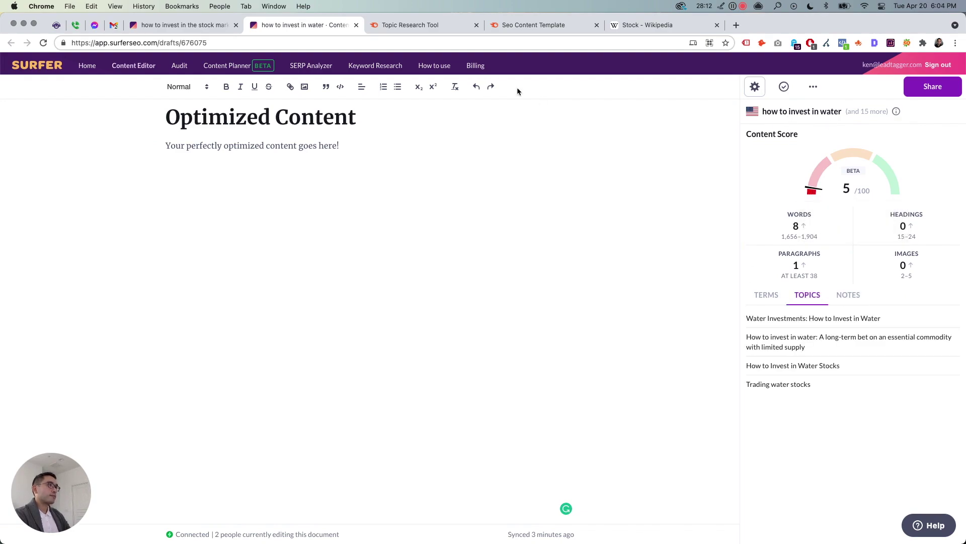
# - Switch to Semrush's SEO Content Template and highlight the semantically related words in the key recommendations
pyautogui.click(521, 23)
pyautogui.scroll(4, 394, 295)
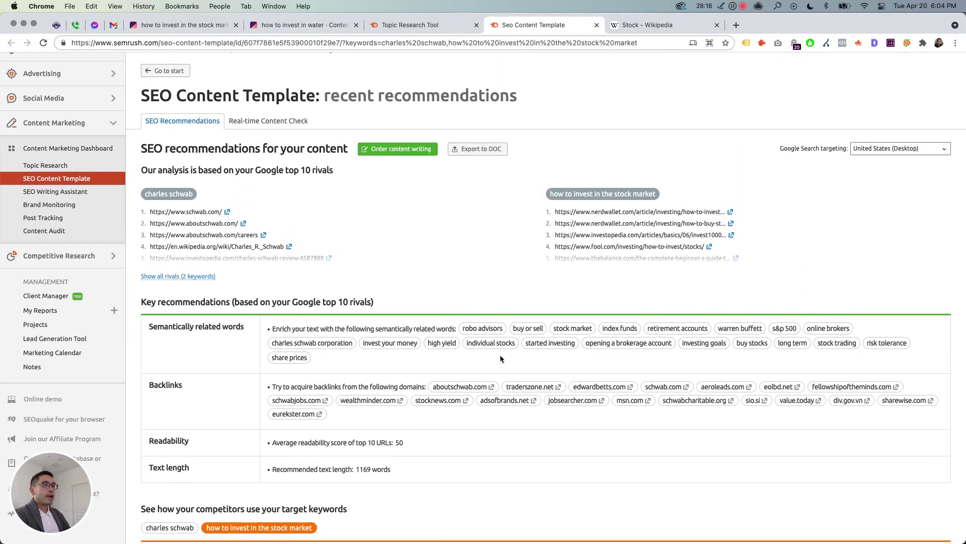
pyautogui.scroll(-3, 500, 358)
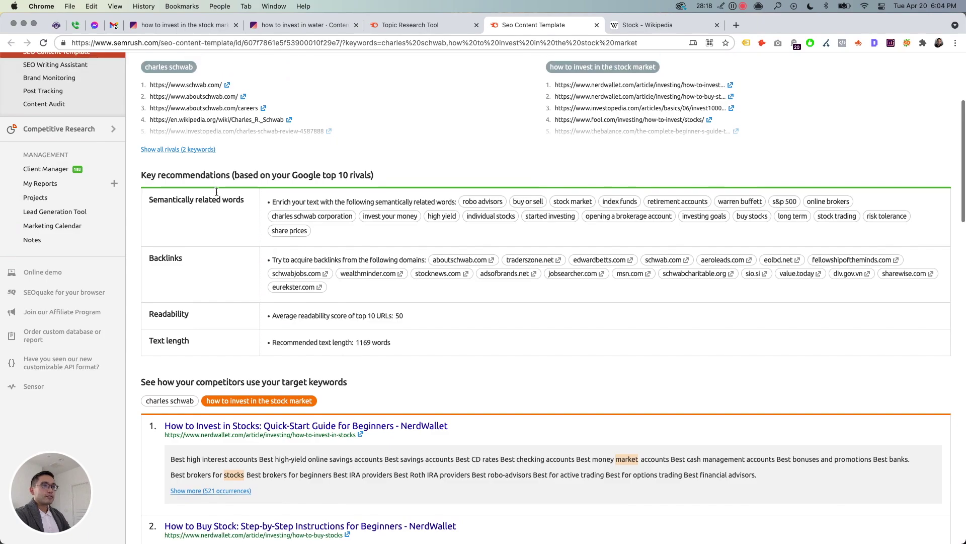
pyautogui.moveTo(168, 200); pyautogui.dragTo(403, 241)
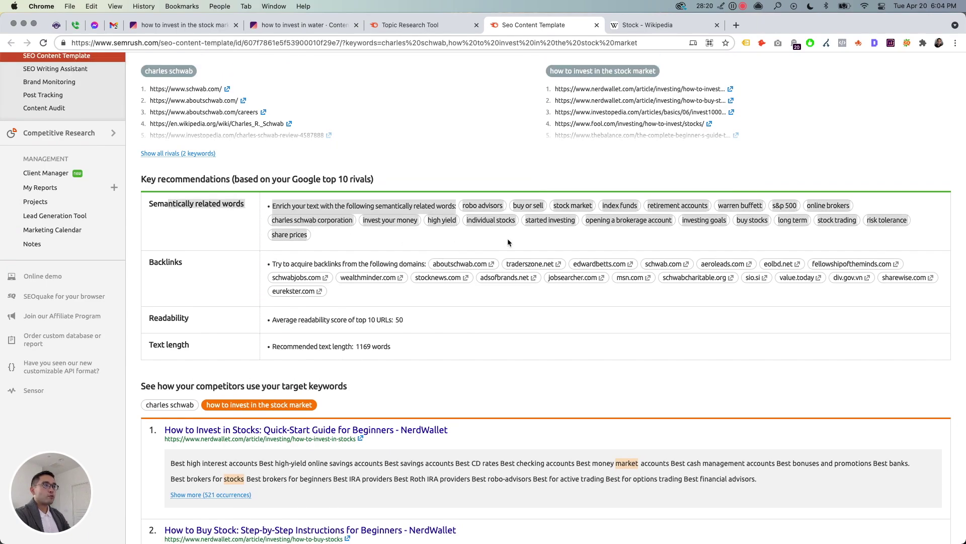
pyautogui.click(461, 240)
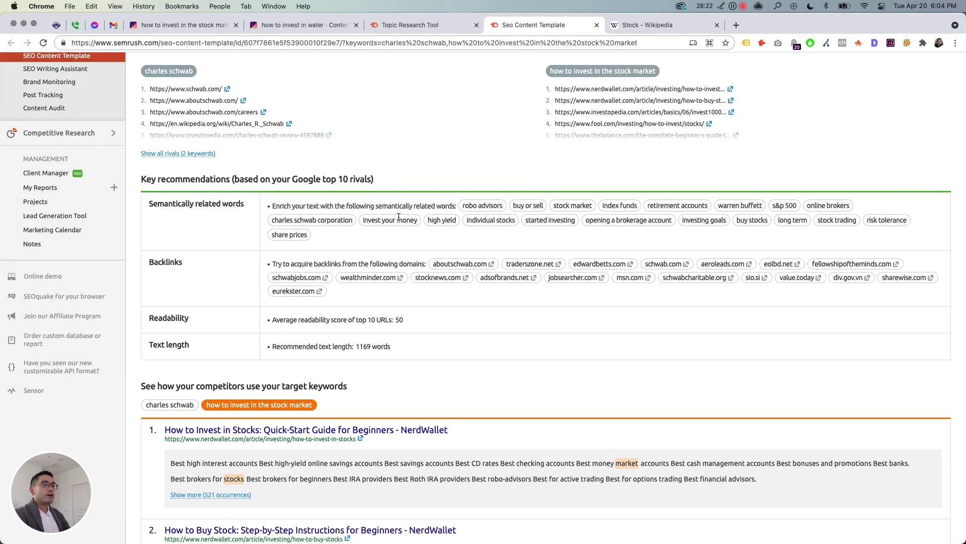
# - Show all suggested terms in Surfer's Content Editor and compare them with the SEO Content Template's semantically related words
pyautogui.click(178, 24)
pyautogui.hotkey('ctrl', 'Tab')
pyautogui.click(768, 291)
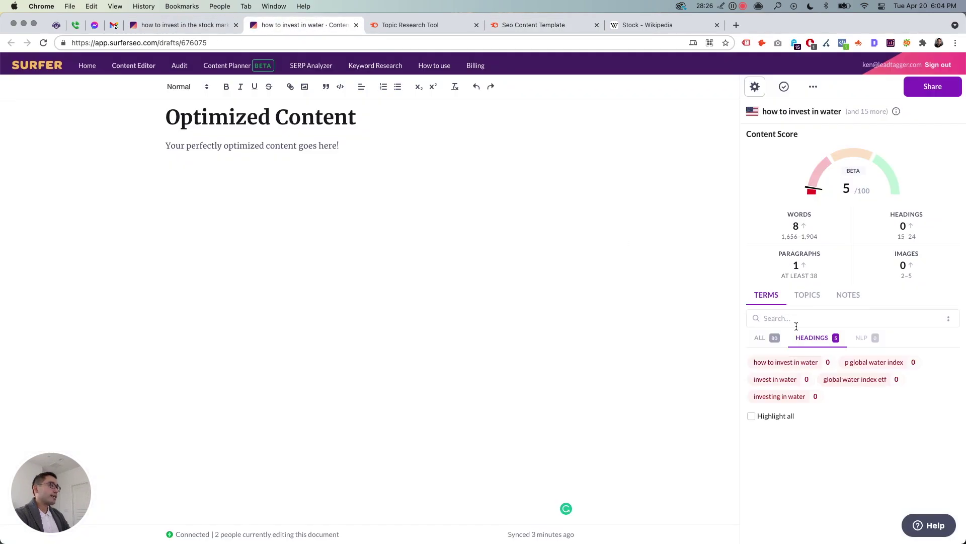
pyautogui.click(764, 339)
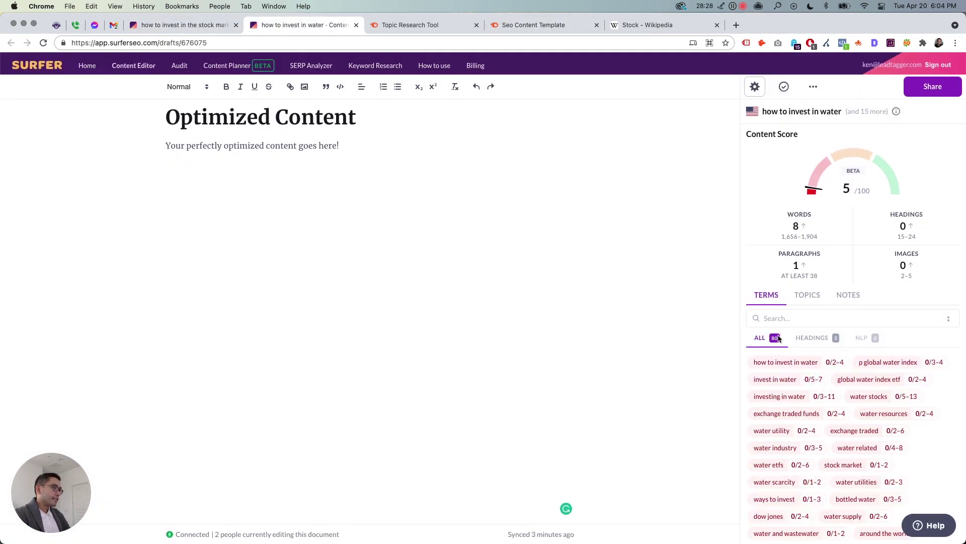
pyautogui.scroll(-5, 778, 338)
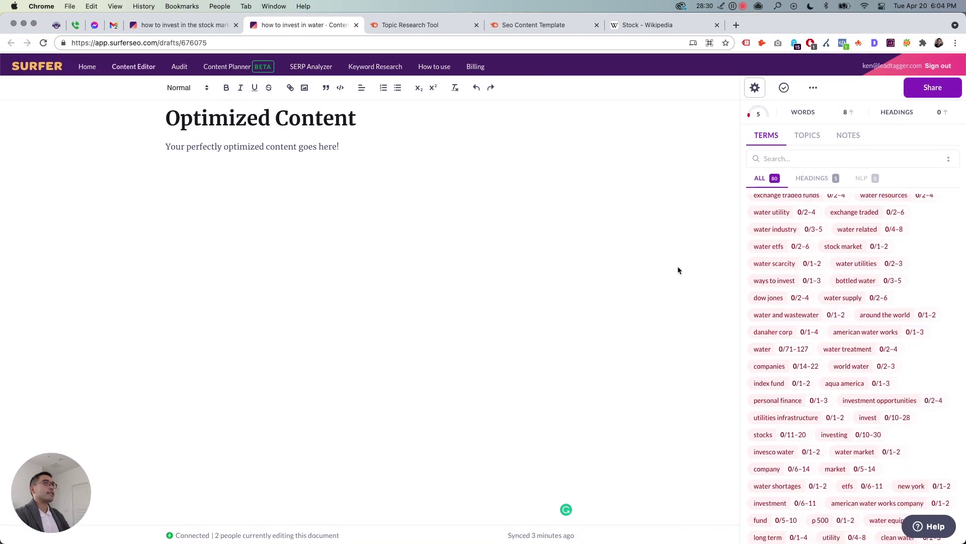
pyautogui.click(525, 28)
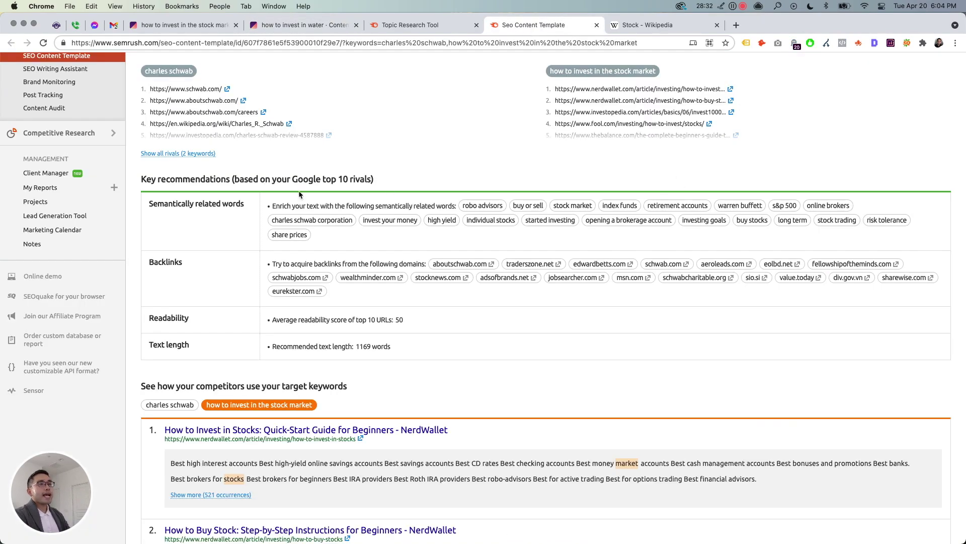
pyautogui.click(288, 25)
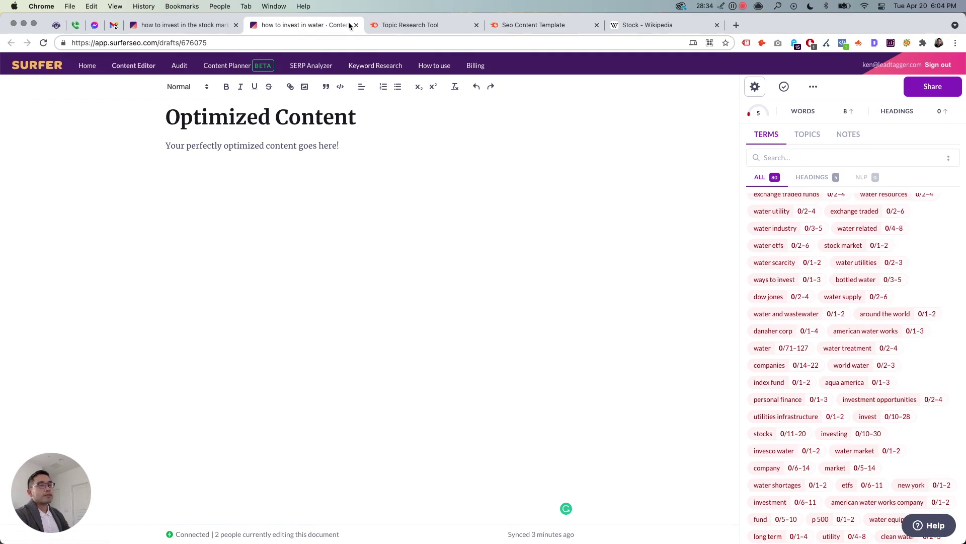